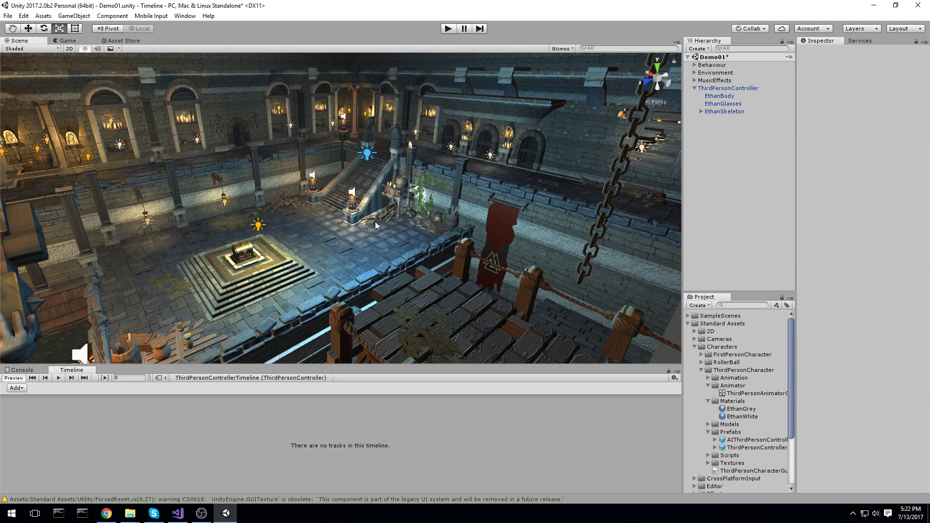
middle_drag(375, 222, 484, 245)
right_drag(480, 246, 303, 241)
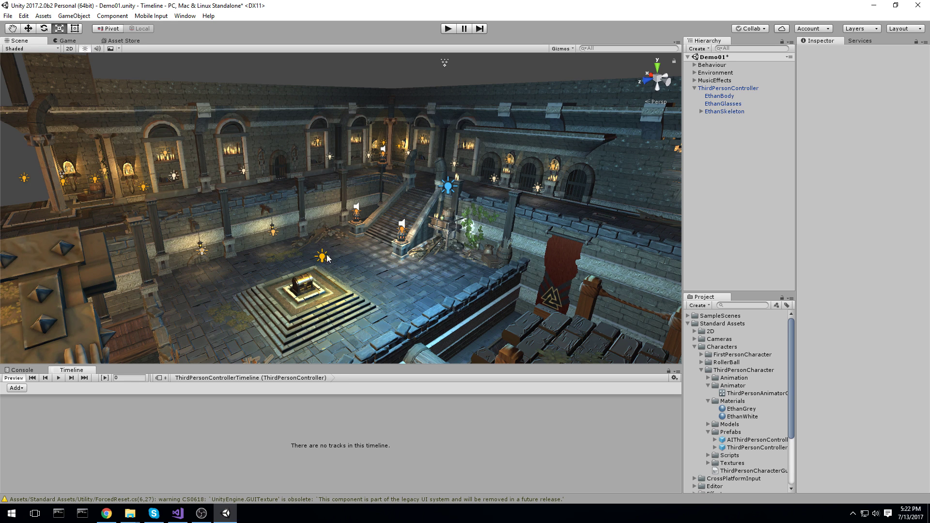
right_drag(326, 258, 369, 238)
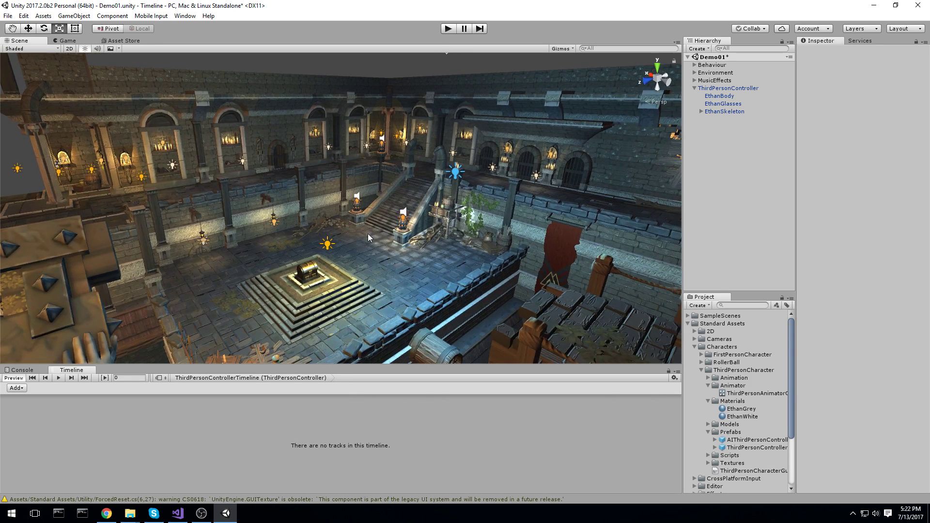
key(alt+Tab)
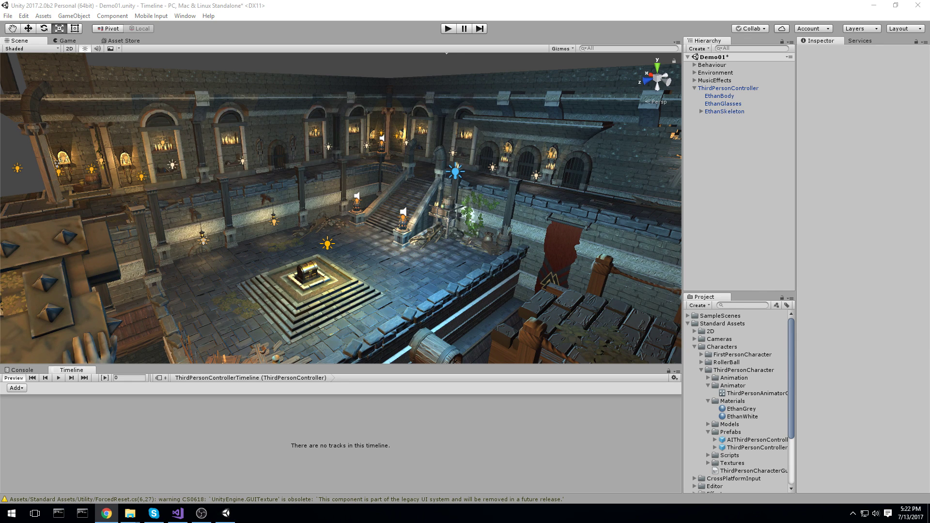
right_drag(374, 190, 448, 218)
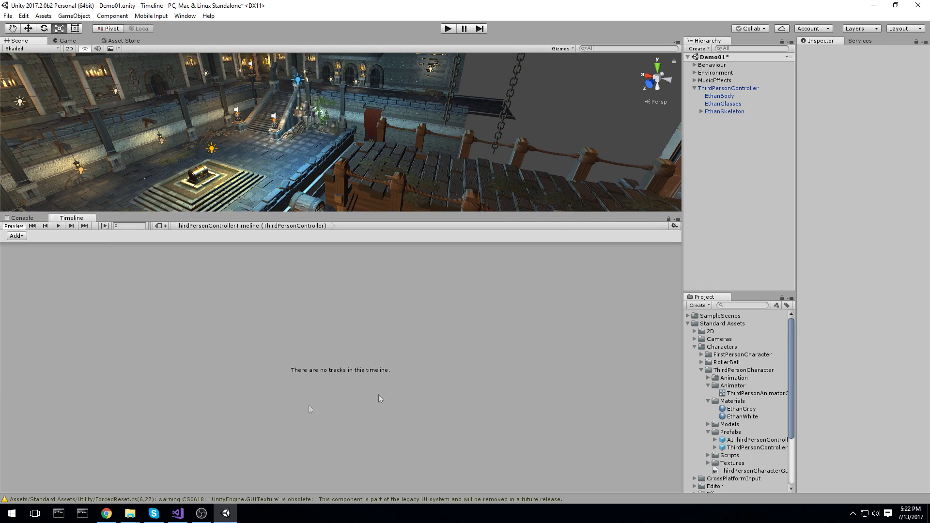
key(alt+Tab)
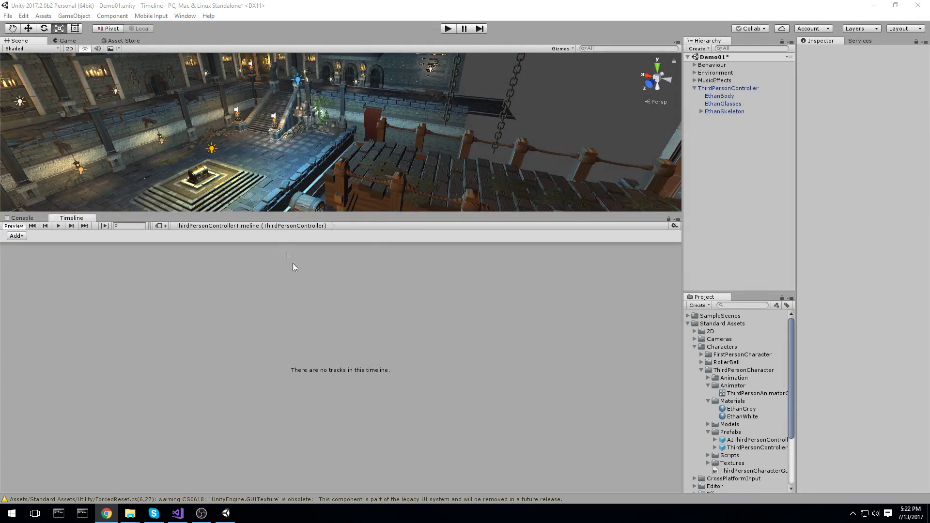
Enlarge the Scene view, then select and frame the ThirdPersonController character at the end of the wooden bridge
drag(397, 212, 428, 348)
right_drag(390, 286, 455, 262)
middle_drag(456, 261, 428, 280)
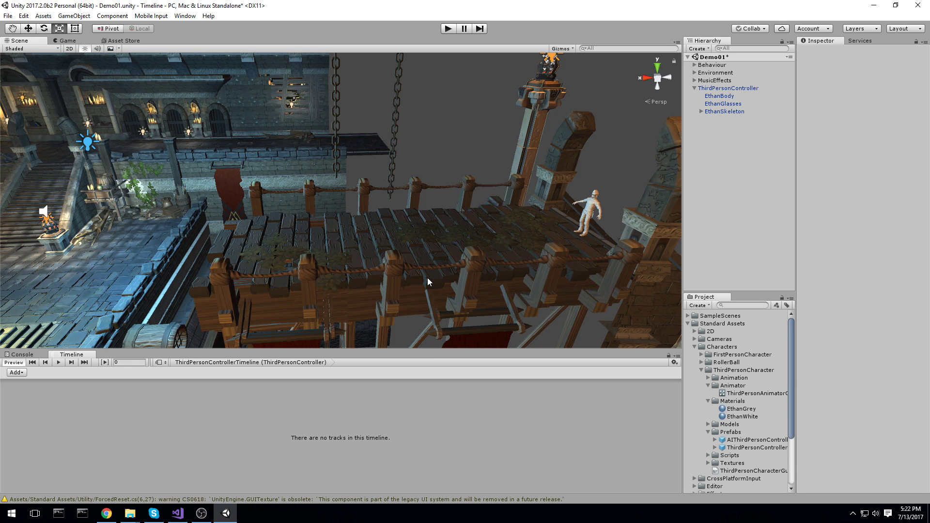
right_drag(428, 278, 417, 279)
middle_drag(418, 279, 446, 299)
right_drag(446, 299, 461, 257)
alt+drag(462, 262, 408, 193)
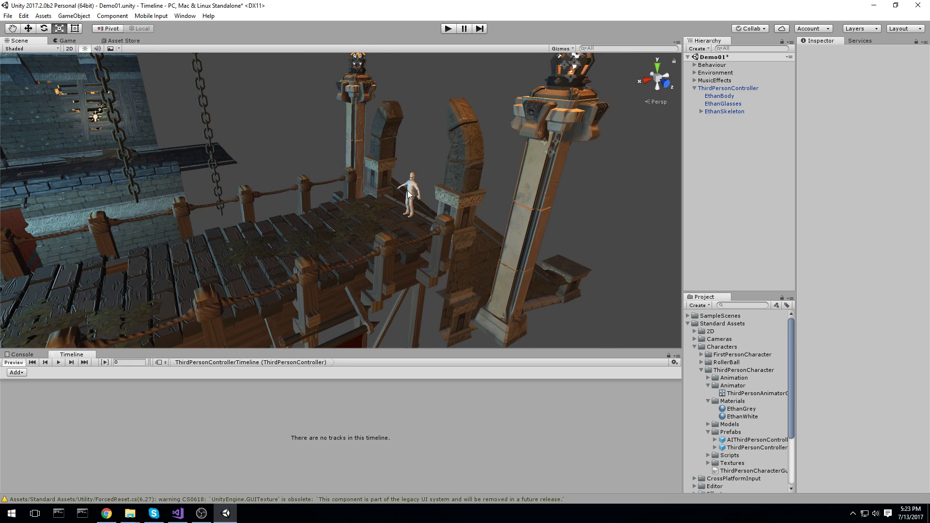
click(413, 192)
key(f)
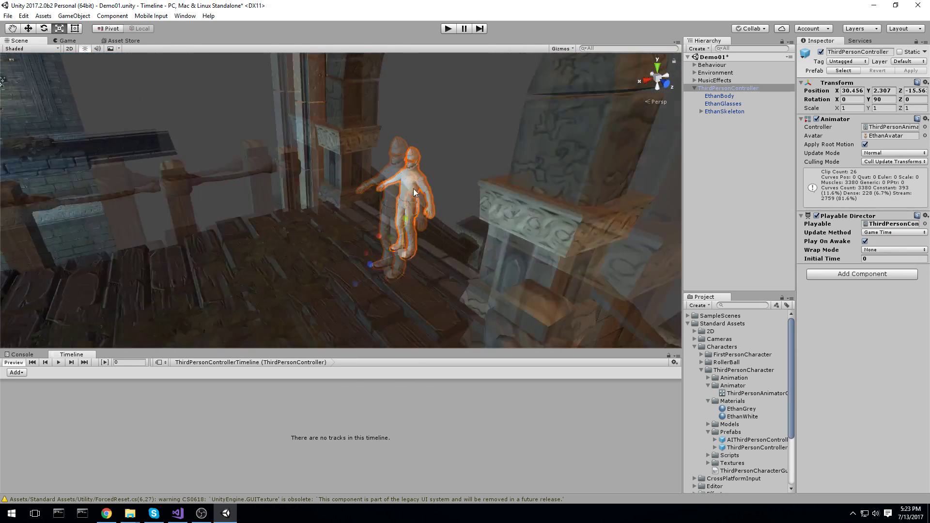
Look over the dungeon hall and the bridge surrounding the character
scroll(420, 196, down, 10)
middle_drag(235, 189, 387, 178)
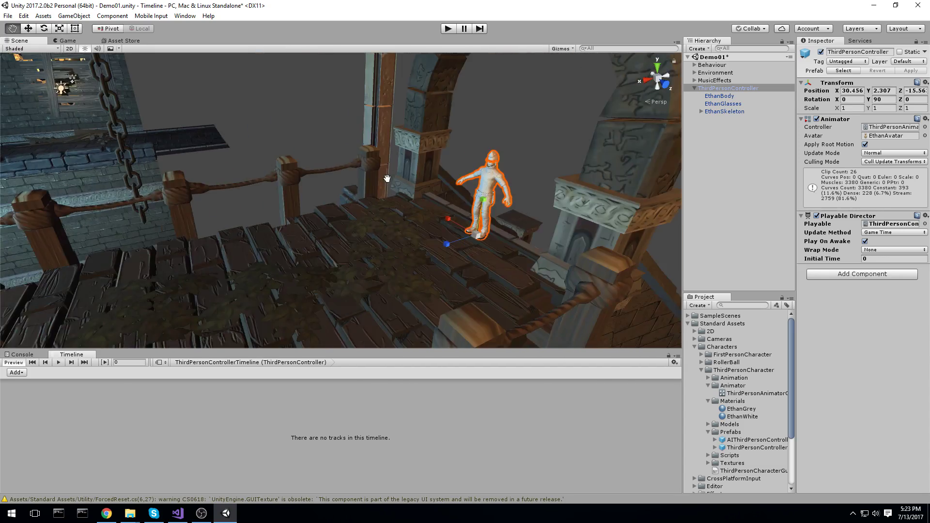
alt+drag(387, 178, 339, 233)
drag(324, 57, 489, 178)
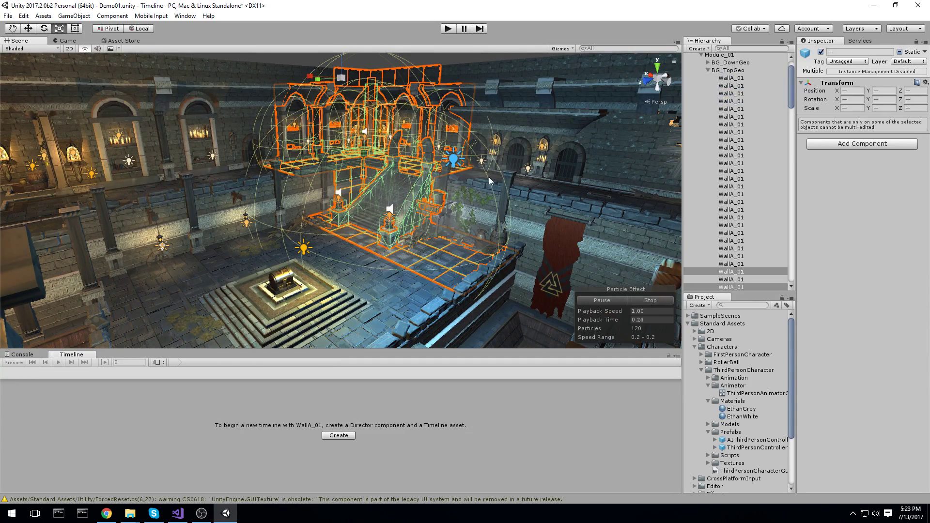
click(489, 278)
key(f)
scroll(460, 230, up, 5)
middle_drag(448, 264, 378, 225)
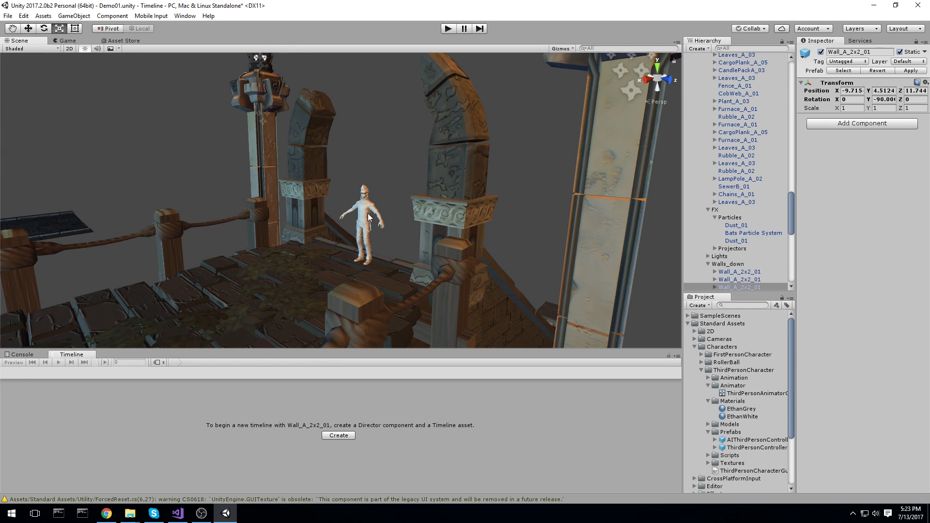
Reselect and frame the ThirdPersonController character, and collapse the Standard Assets folder in the project
click(366, 215)
key(f)
key(f)
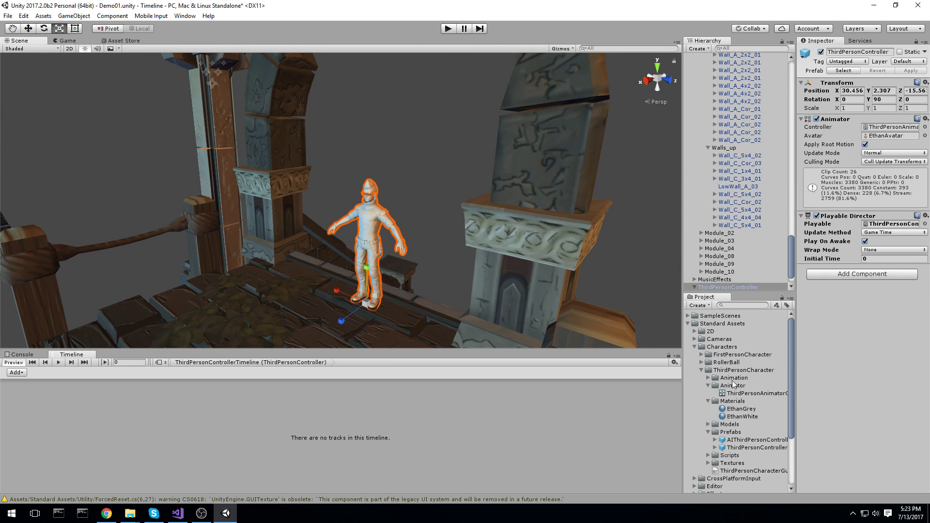
click(722, 324)
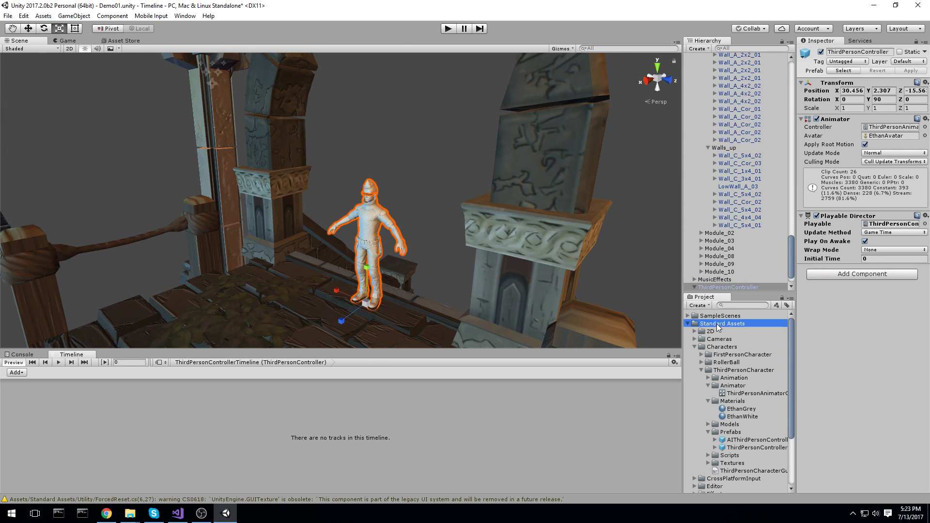
click(688, 323)
click(365, 219)
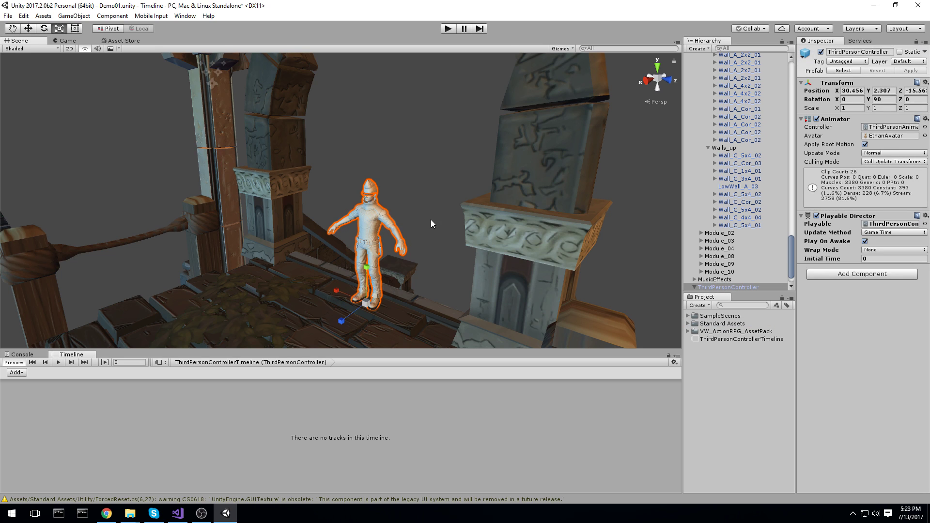
Examine the view from the bridge into the hall and select the ThirdPersonController character again
alt+drag(431, 219, 397, 252)
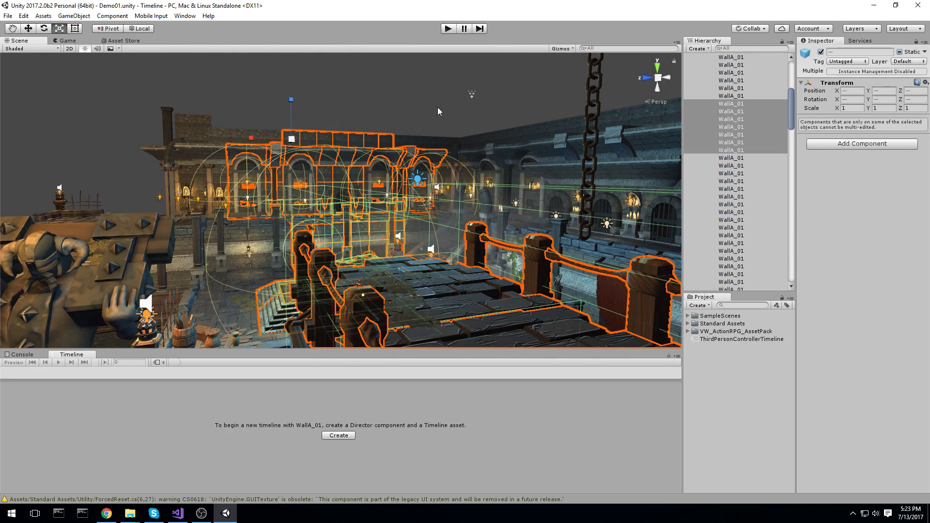
click(438, 106)
alt+drag(437, 107, 731, 220)
middle_drag(546, 193, 591, 256)
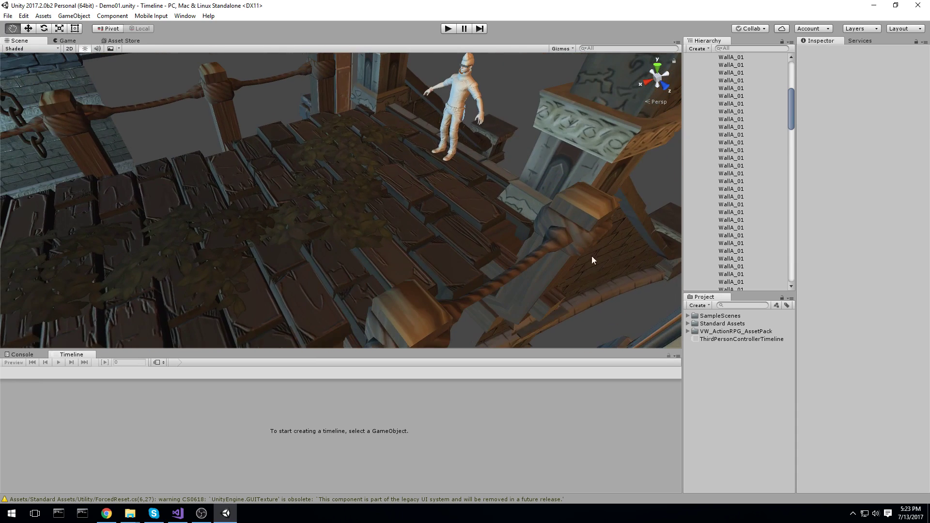
click(467, 103)
scroll(467, 104, down, 2)
middle_drag(467, 104, 488, 174)
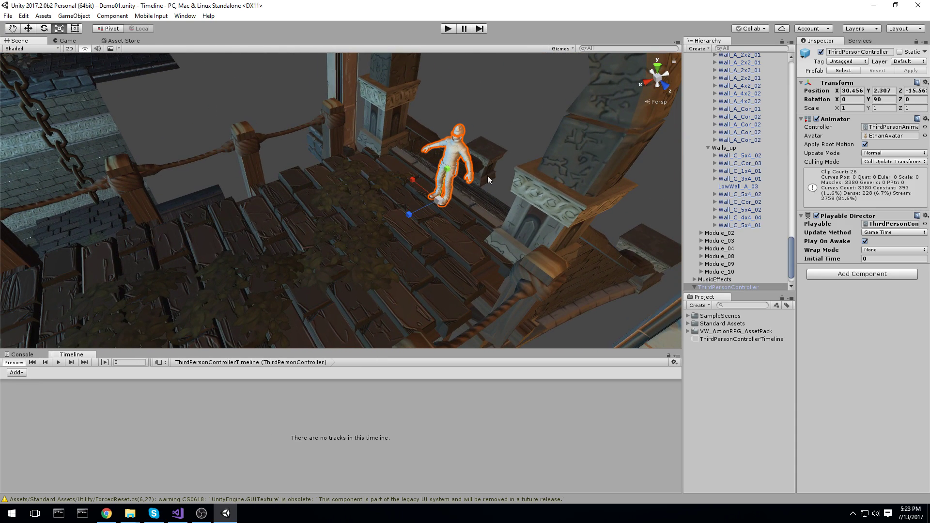
Enlarge the Timeline area, view the character's keyframes in the Animation window, and close that window
drag(364, 349, 364, 248)
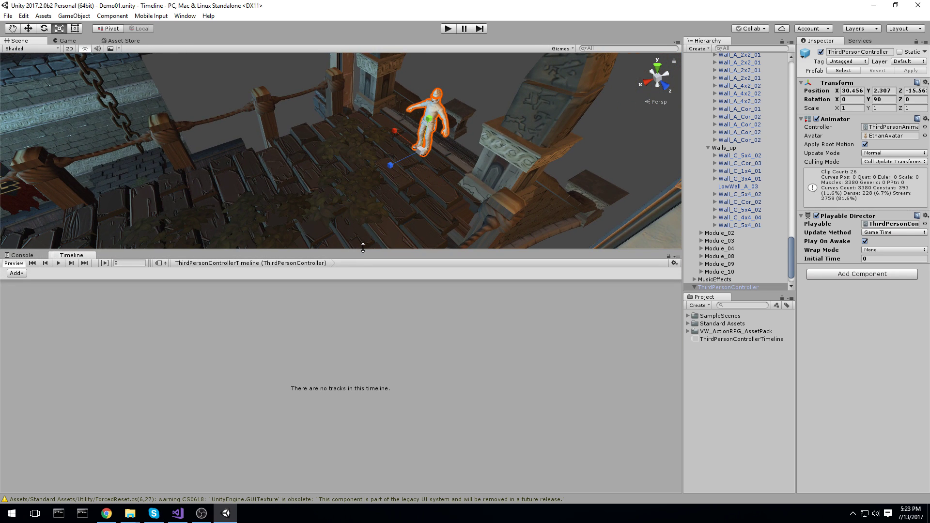
click(184, 16)
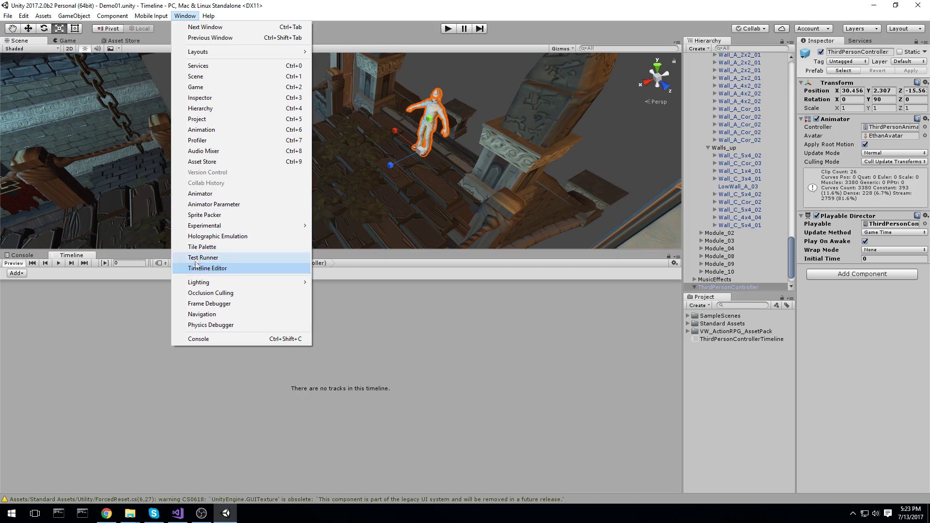
click(203, 129)
drag(271, 103, 256, 135)
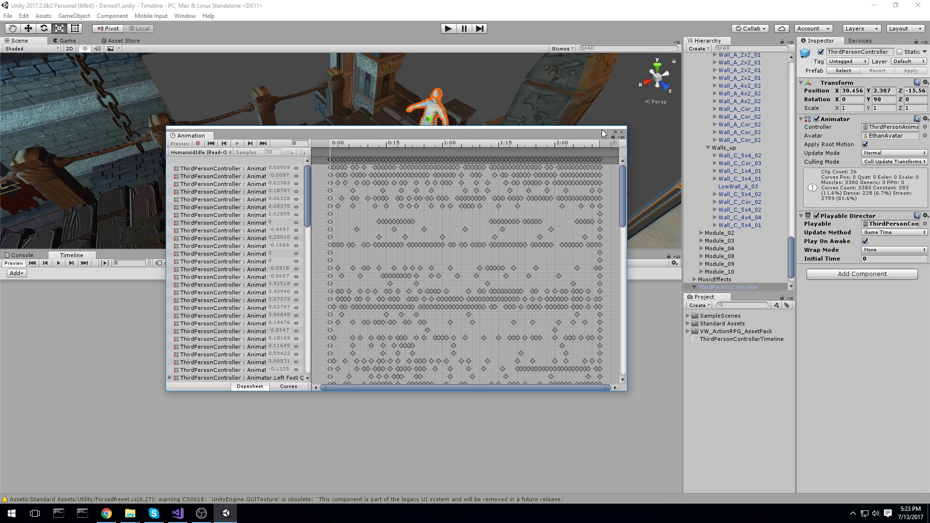
click(621, 132)
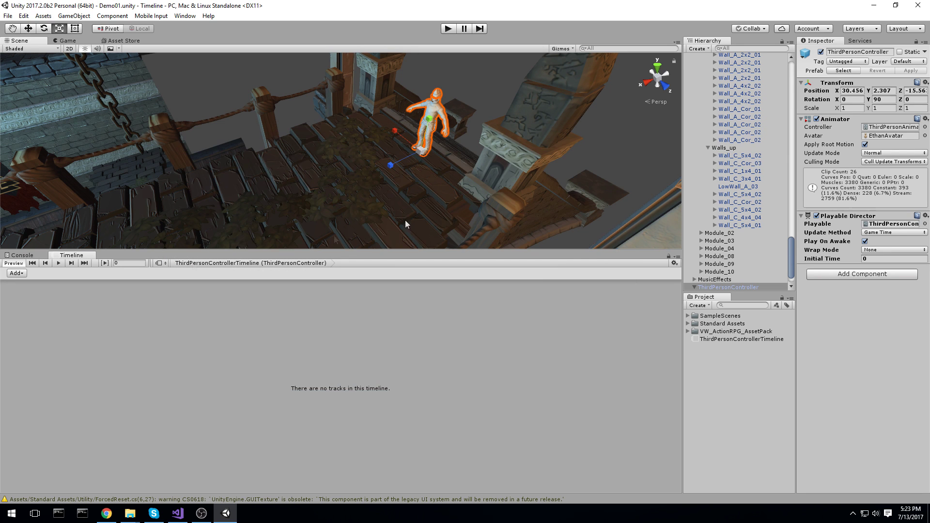
Delete the ThirdPersonControllerTimeline asset from the project
alt+drag(405, 220, 504, 230)
click(744, 338)
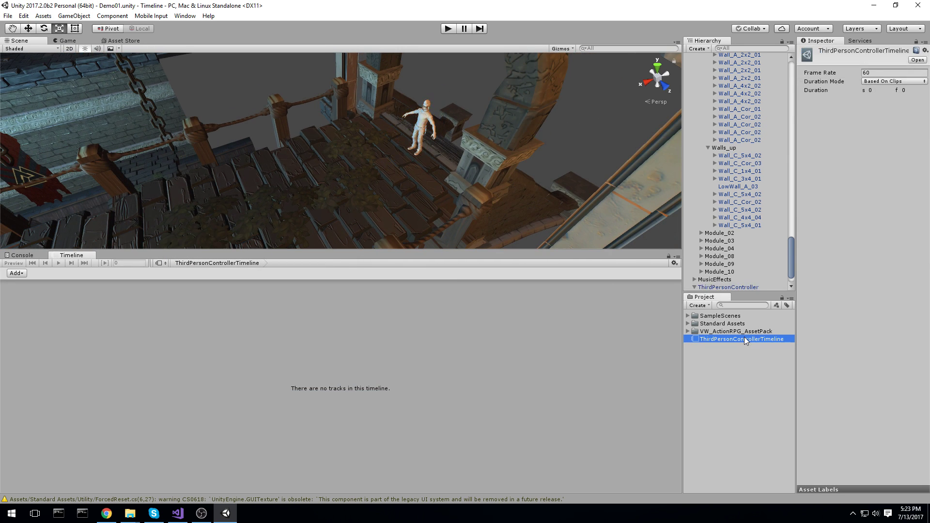
key(Delete)
key(Return)
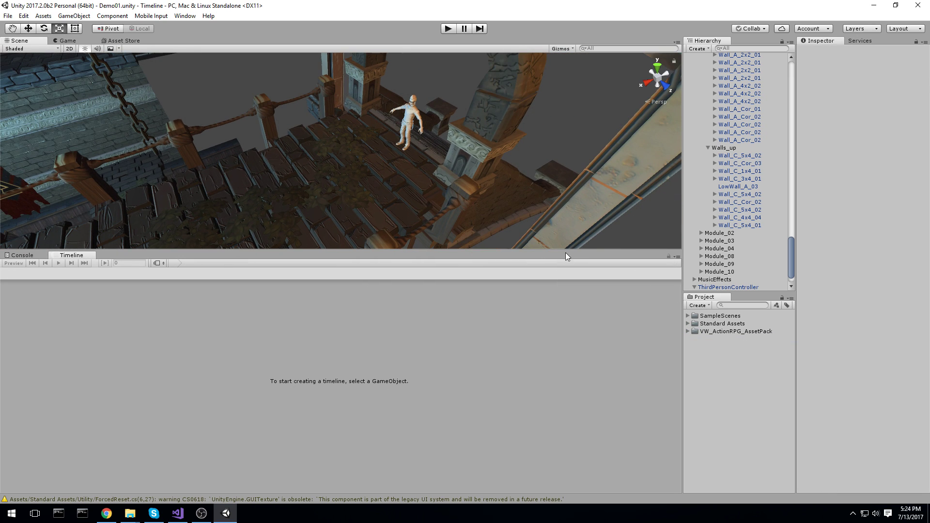
Enlarge the Scene view and select the ThirdPersonController character on the bridge
drag(567, 249, 574, 291)
right_drag(439, 218, 412, 198)
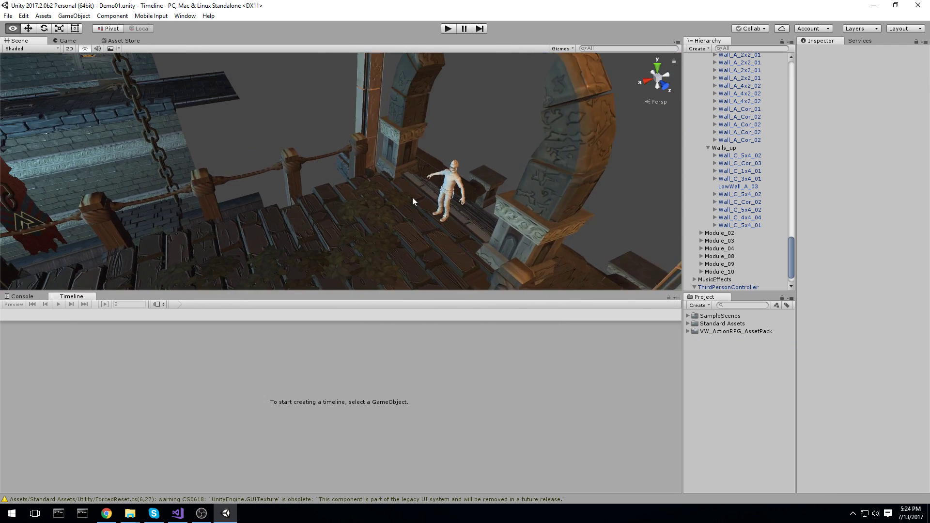
alt+drag(412, 201, 508, 173)
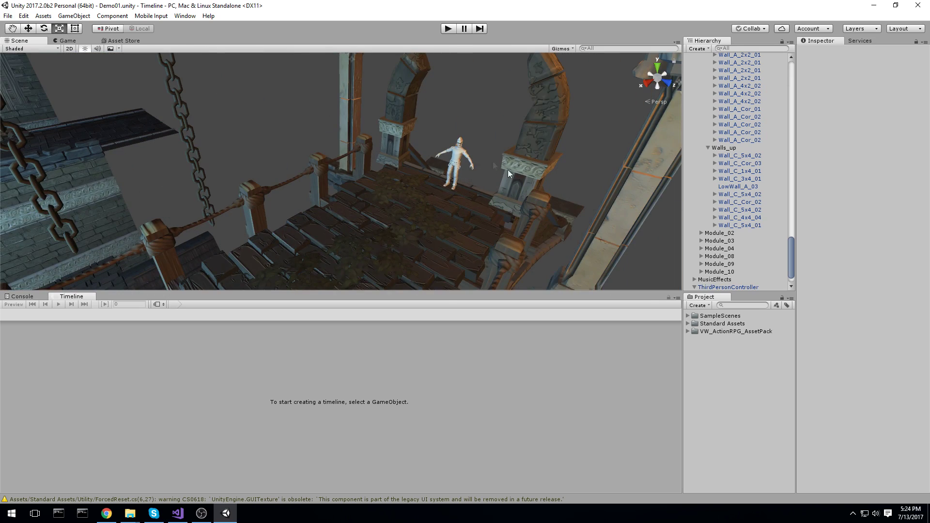
click(459, 153)
alt+drag(459, 153, 424, 188)
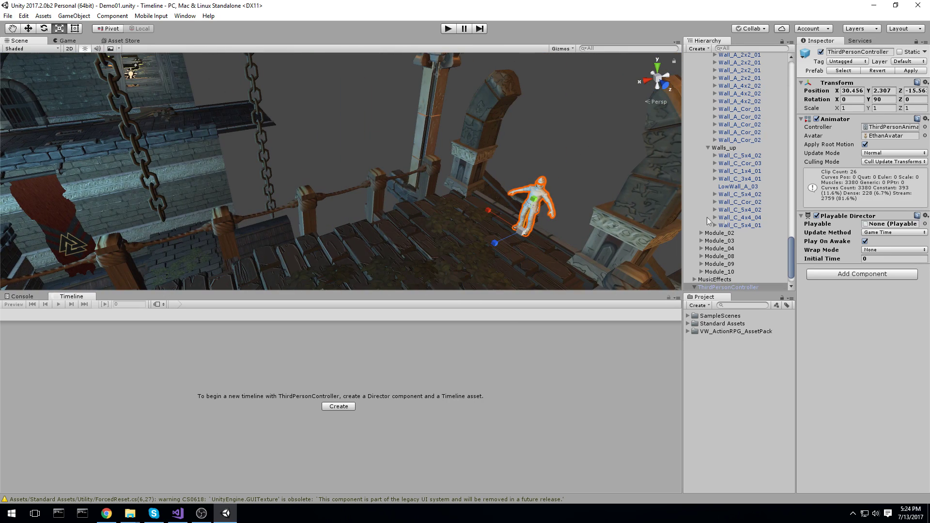
Examine the route from the bridge to the treasure chest on the stepped platform in the hall
scroll(707, 217, up, 10)
alt+drag(484, 196, 329, 205)
click(323, 210)
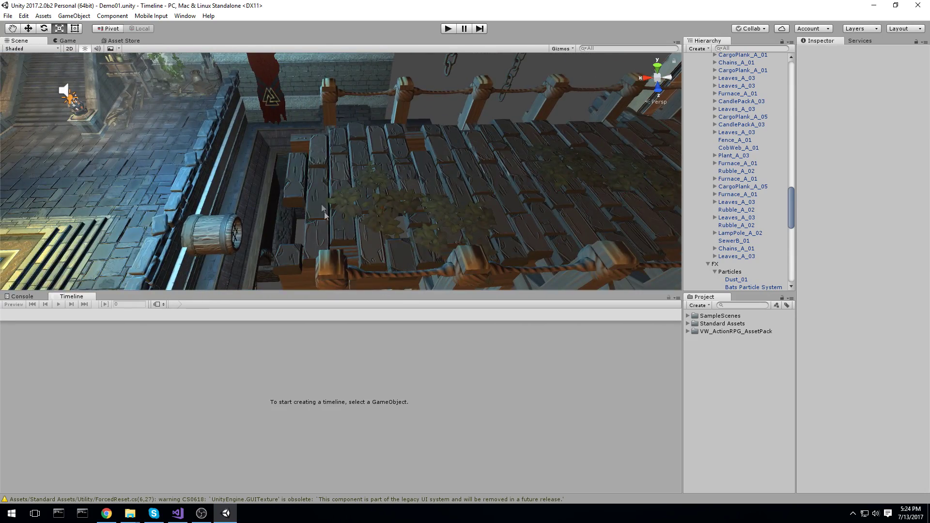
middle_drag(325, 212, 386, 199)
alt+drag(385, 199, 314, 210)
drag(186, 221, 233, 253)
click(136, 204)
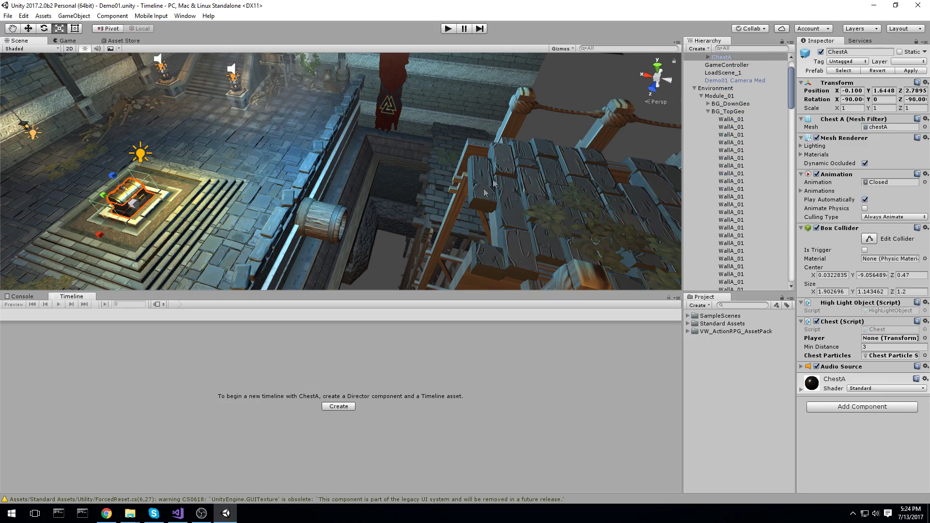
click(499, 178)
key(f)
alt+drag(559, 168, 408, 116)
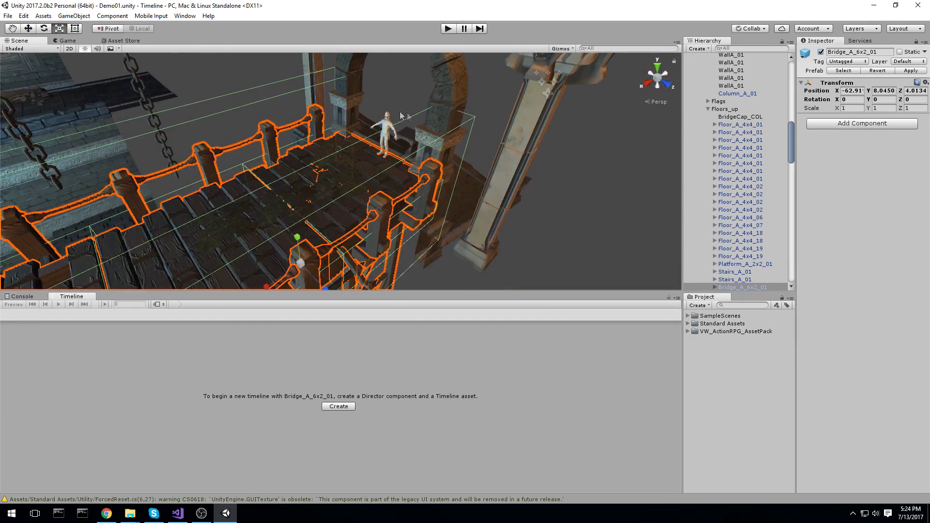
Select the ThirdPersonController character, collapse its Animator component and remove its Playable Director component
click(385, 131)
key(f)
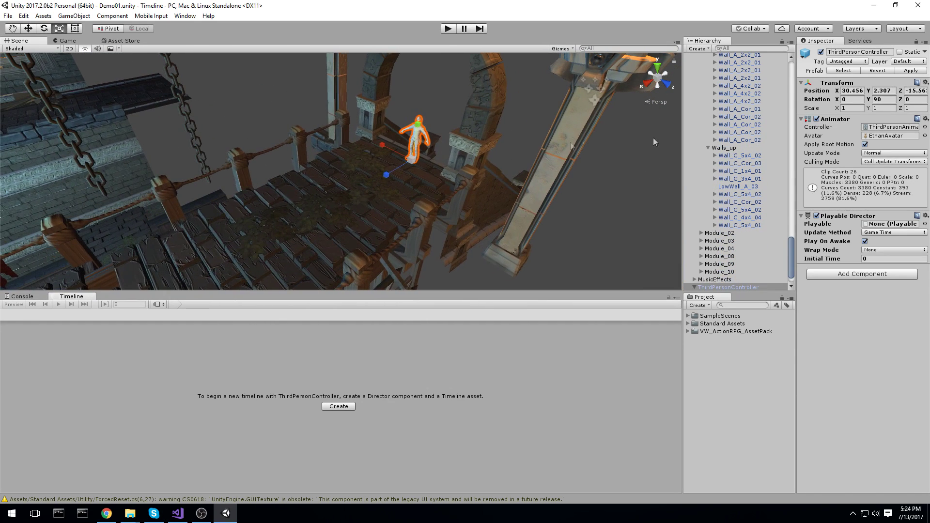
click(845, 120)
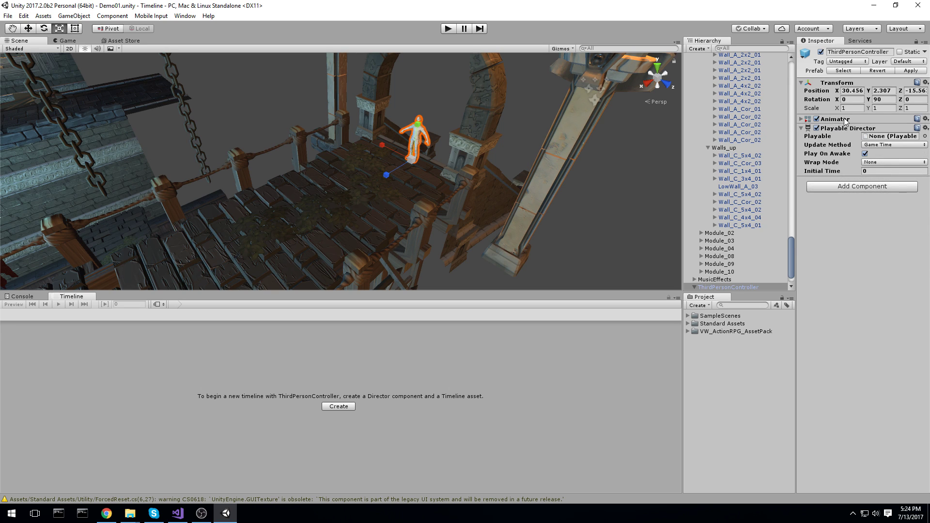
right_click(838, 128)
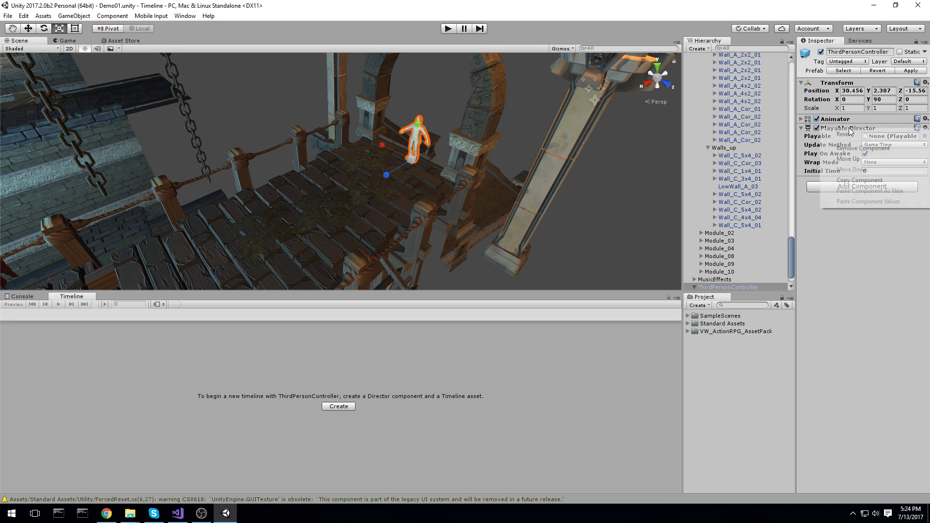
click(879, 150)
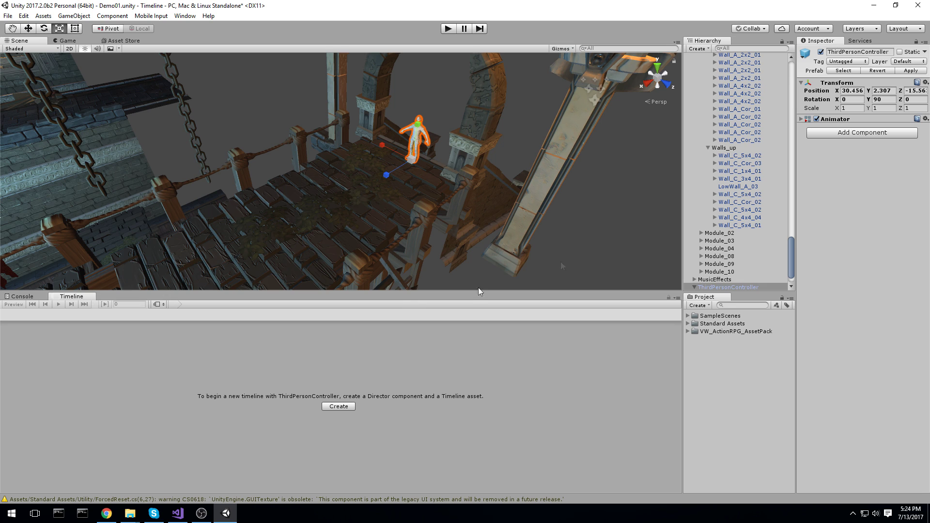
Collapse the ThirdPersonController in the scene hierarchy and bring up the Timeline Editor
scroll(733, 219, down, 2)
click(694, 264)
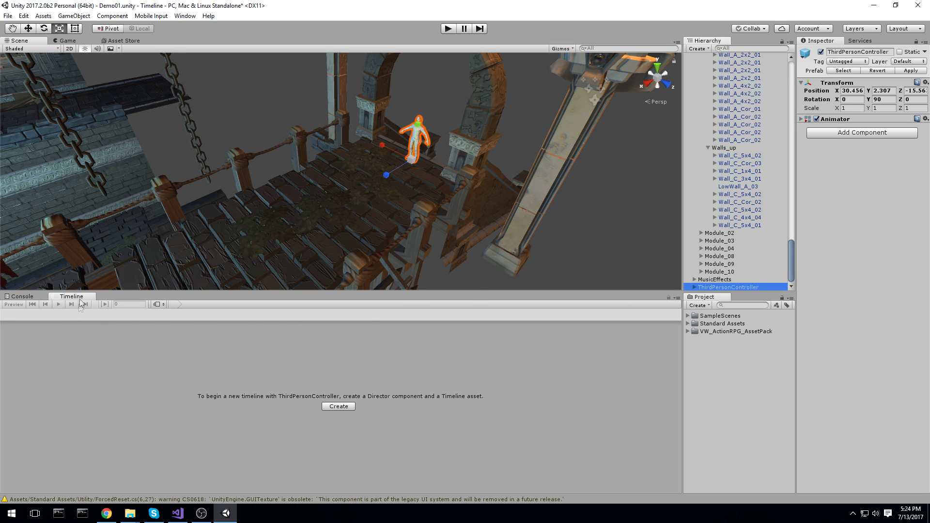
click(182, 17)
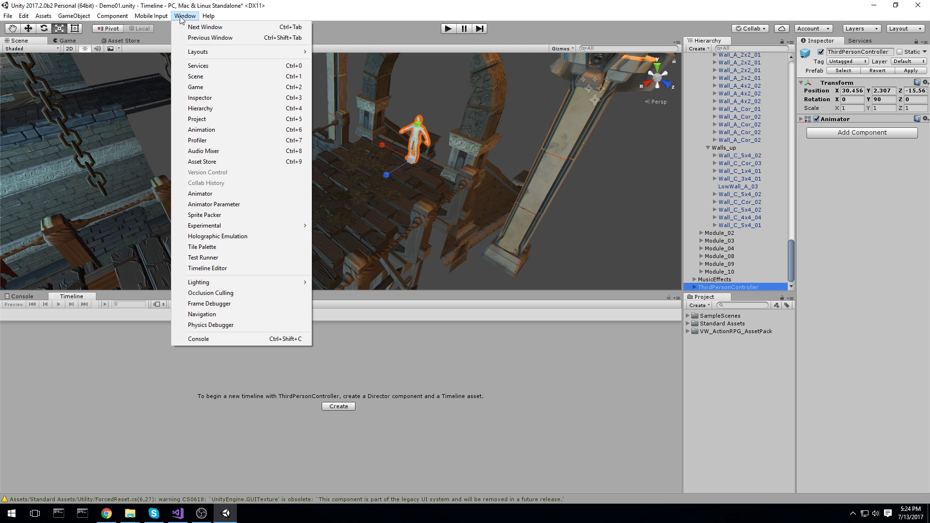
click(219, 269)
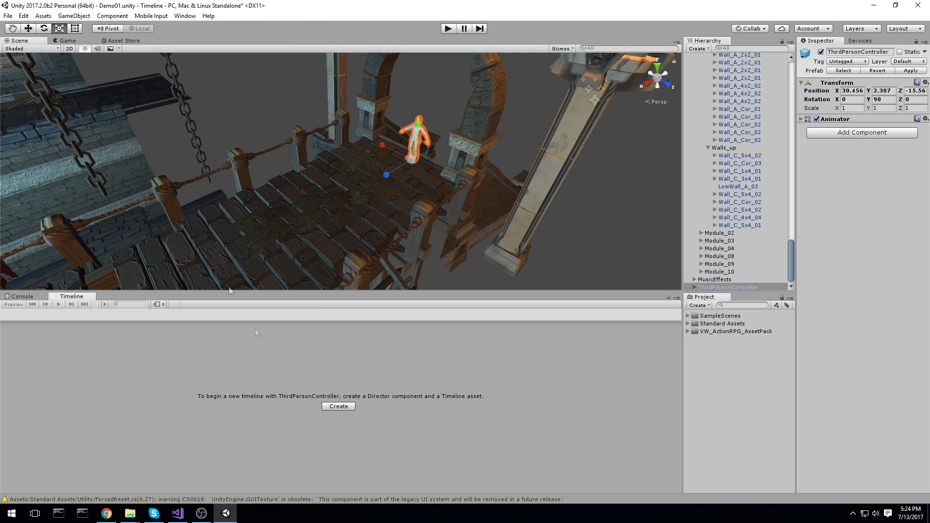
Create a Director component and a Timeline asset named JumpToChest for the ThirdPersonController
click(338, 406)
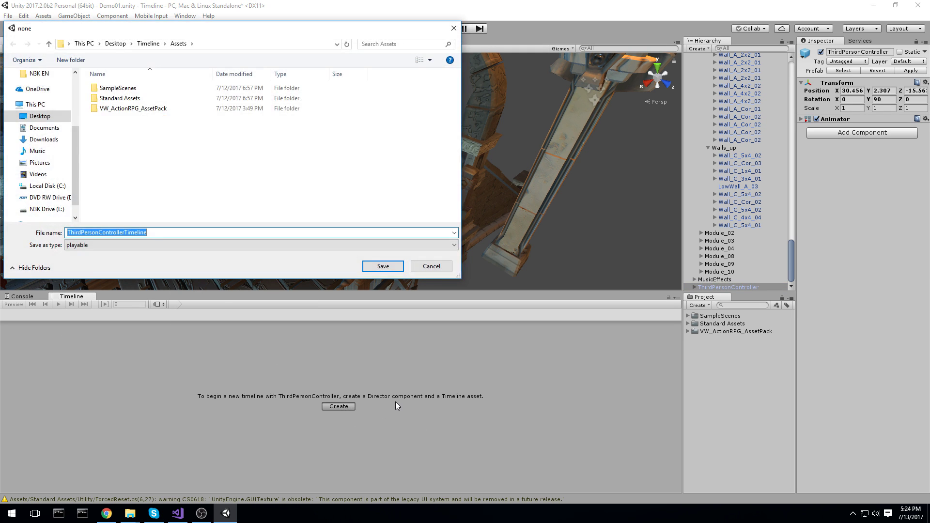
text(Jump)
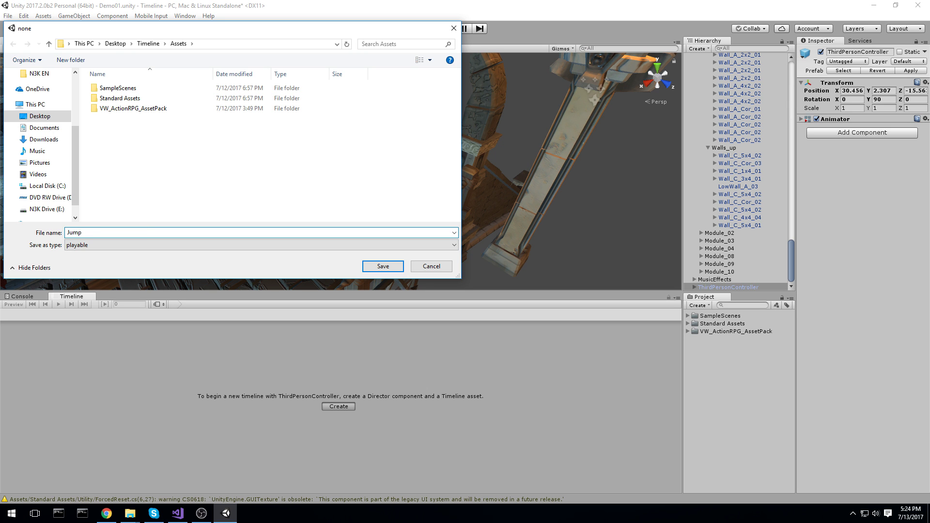
text(ToChest)
key(Return)
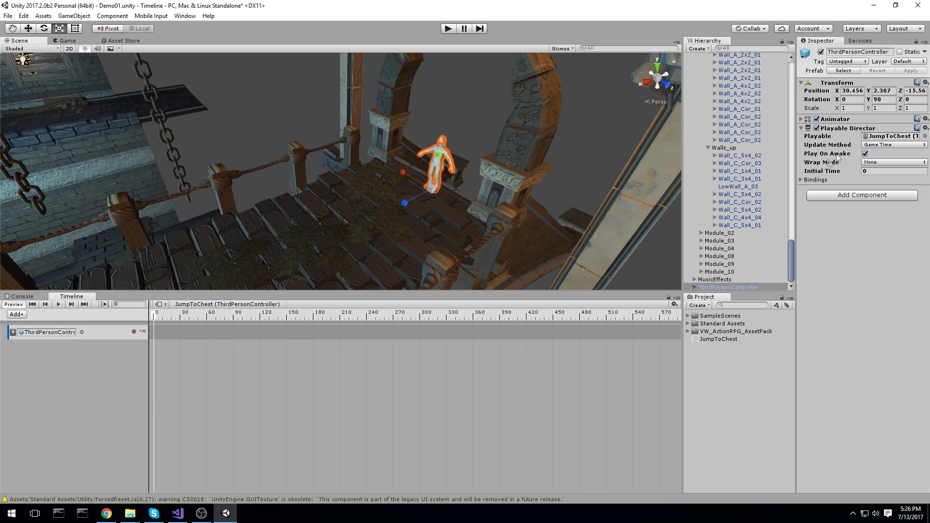
Disable Apply Root Motion in the ThirdPersonController's Animator and save the scene
click(839, 120)
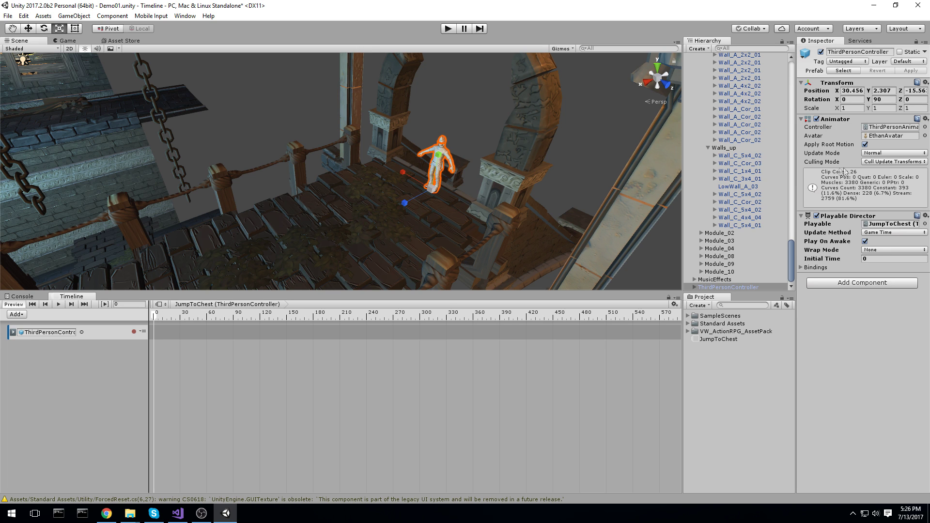
click(864, 144)
middle_drag(441, 281, 454, 144)
key(ctrl+s)
Add the HumanoidRun animation clip to the ThirdPersonController's animation track
click(177, 336)
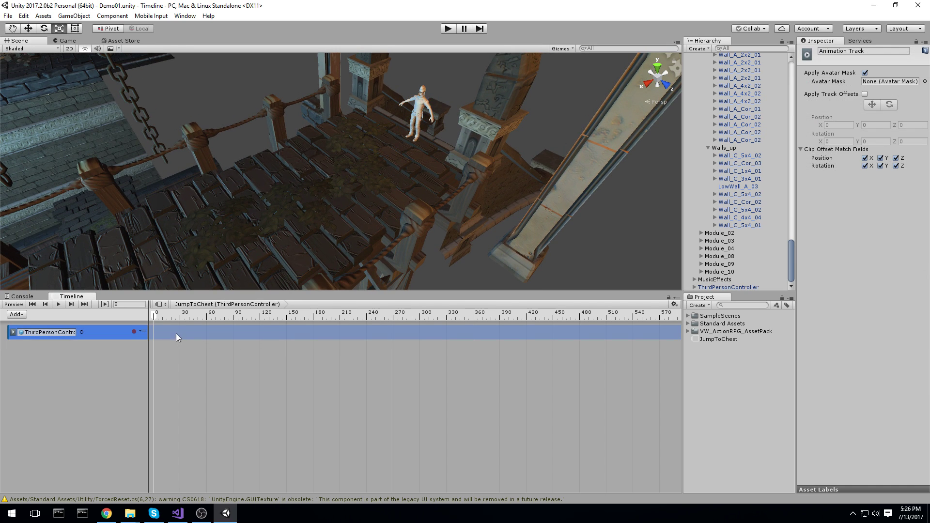
right_click(175, 331)
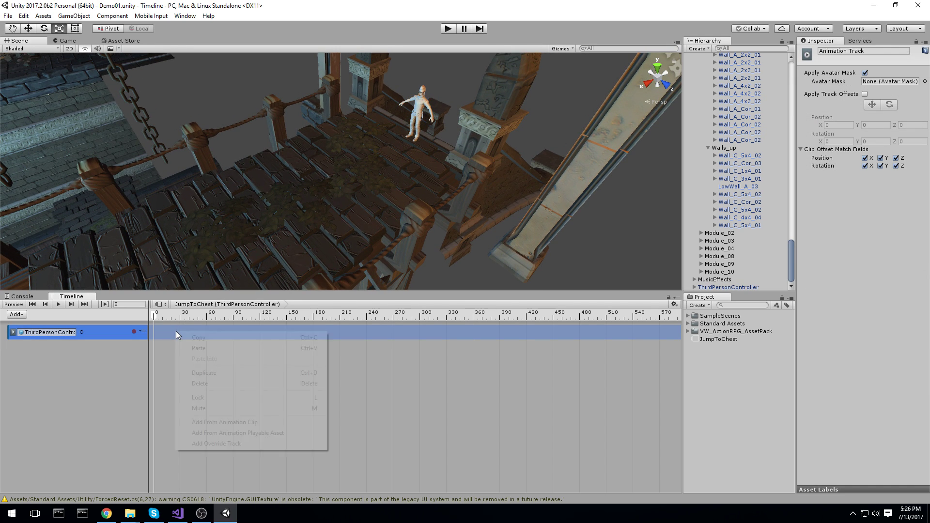
click(245, 423)
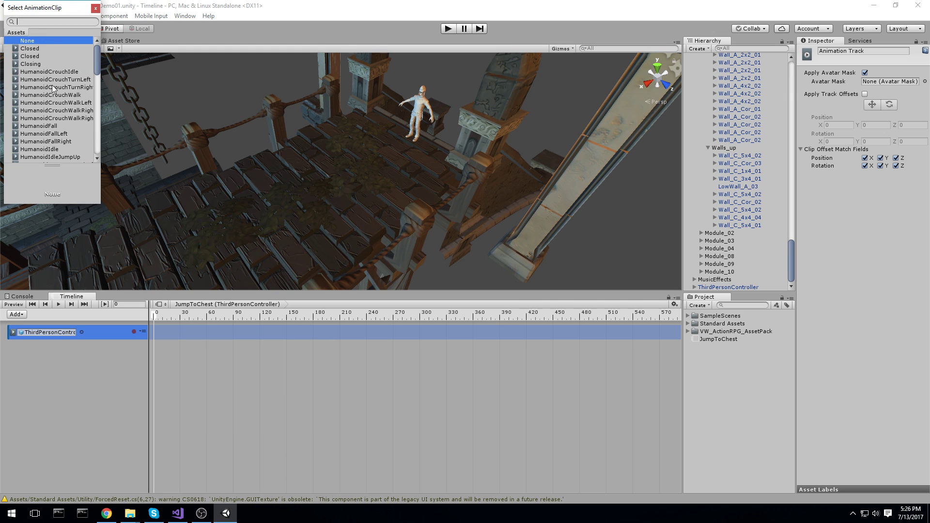
scroll(53, 90, down, 15)
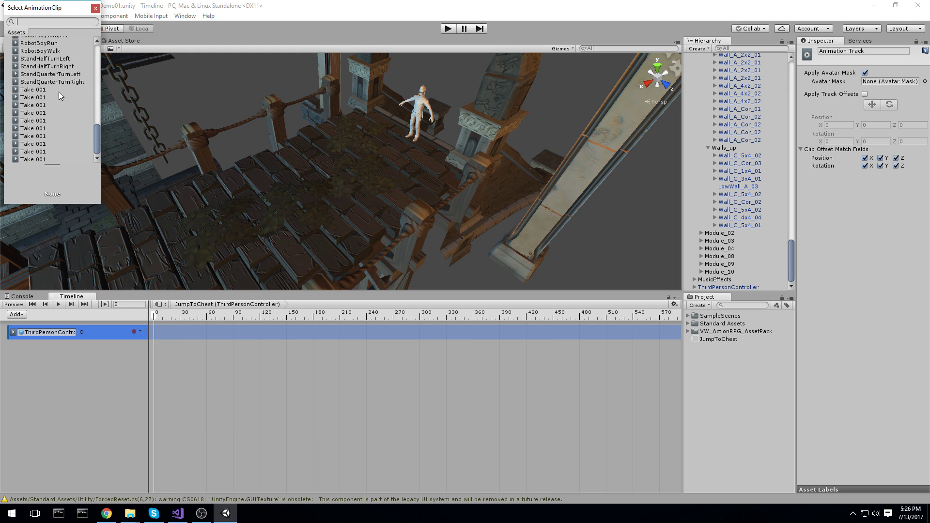
scroll(59, 92, up, 15)
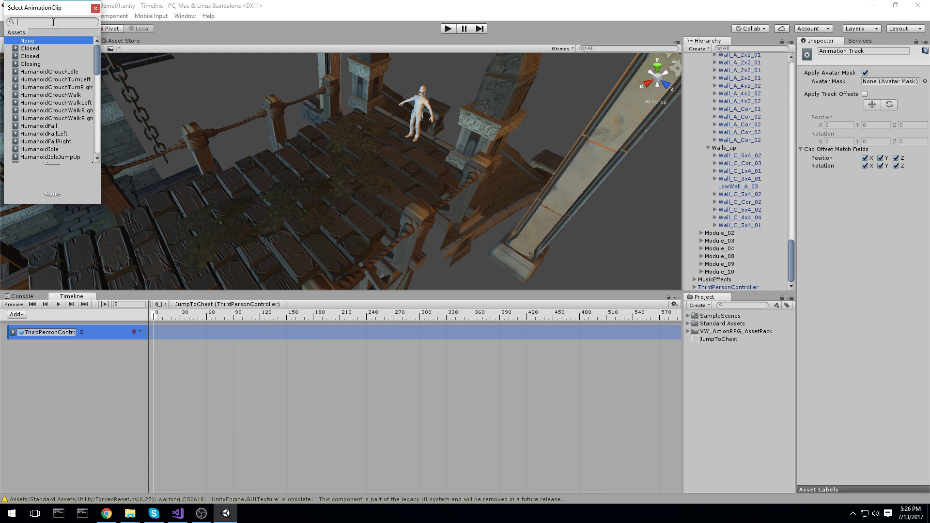
text(Run)
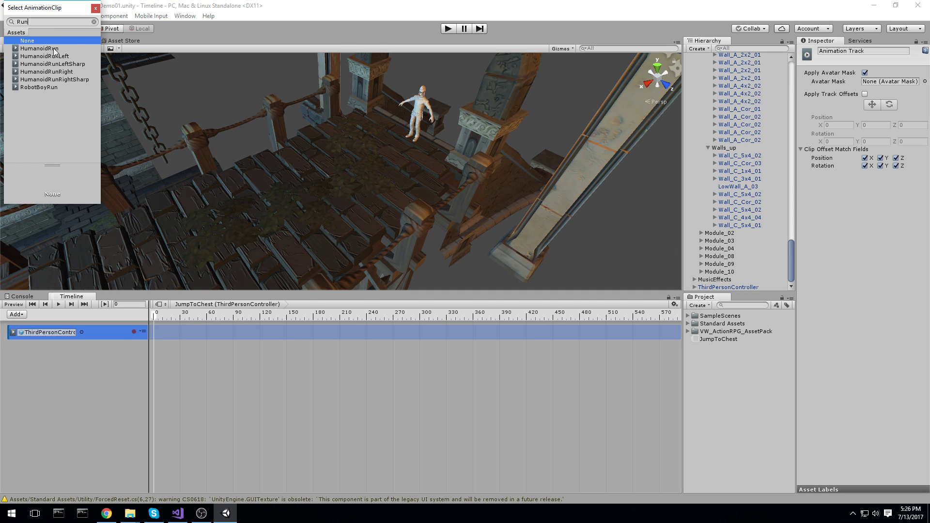
double_click(54, 50)
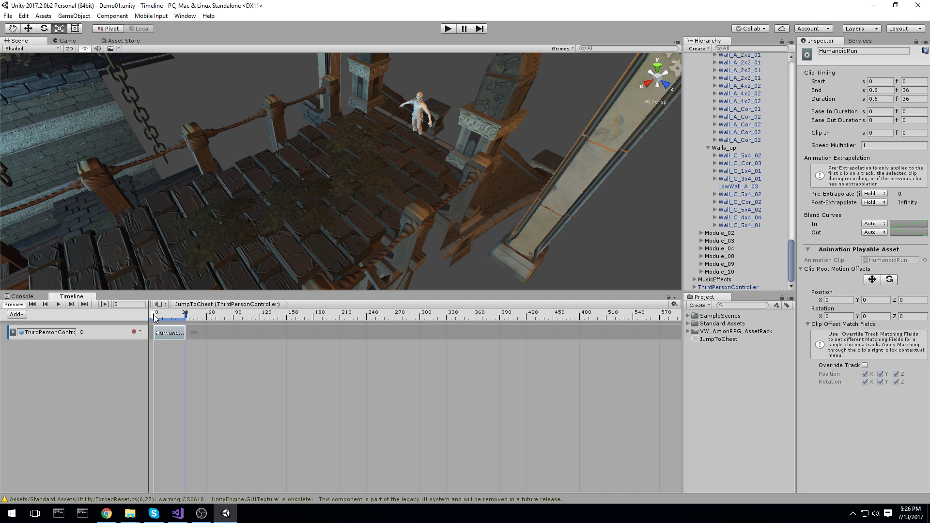
Play the timeline from frame 0 and examine where the HumanoidRun clip puts the character
drag(154, 317, 154, 318)
click(57, 304)
right_drag(291, 191, 357, 145)
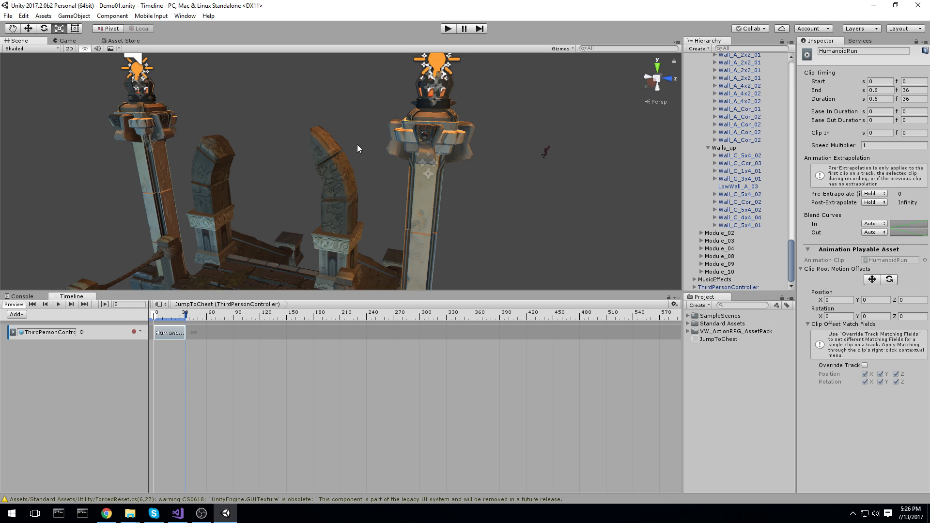
click(59, 304)
click(59, 306)
Select and frame the ThirdPersonController away from the bridge, and replay the clip to examine its run motion up close
drag(548, 121, 572, 199)
drag(511, 132, 476, 217)
key(f)
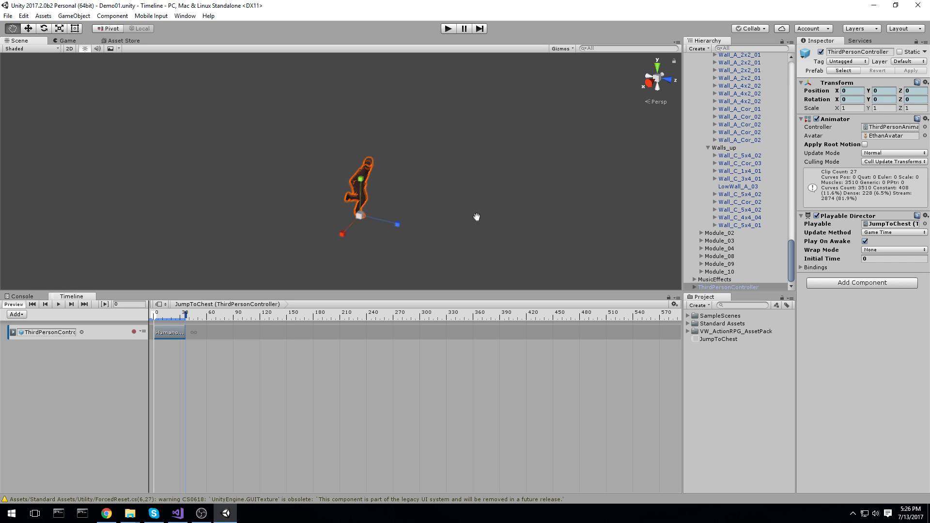
scroll(477, 217, up, 5)
click(62, 306)
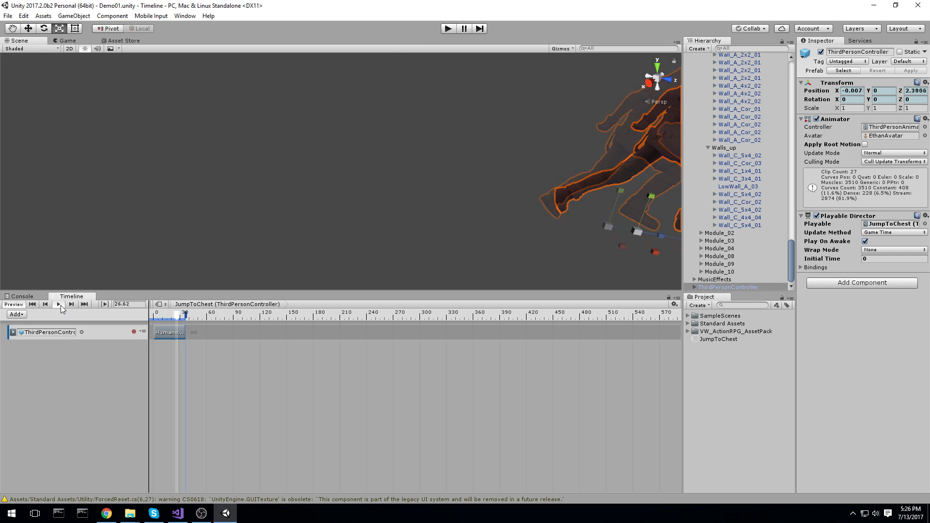
scroll(298, 208, down, 5)
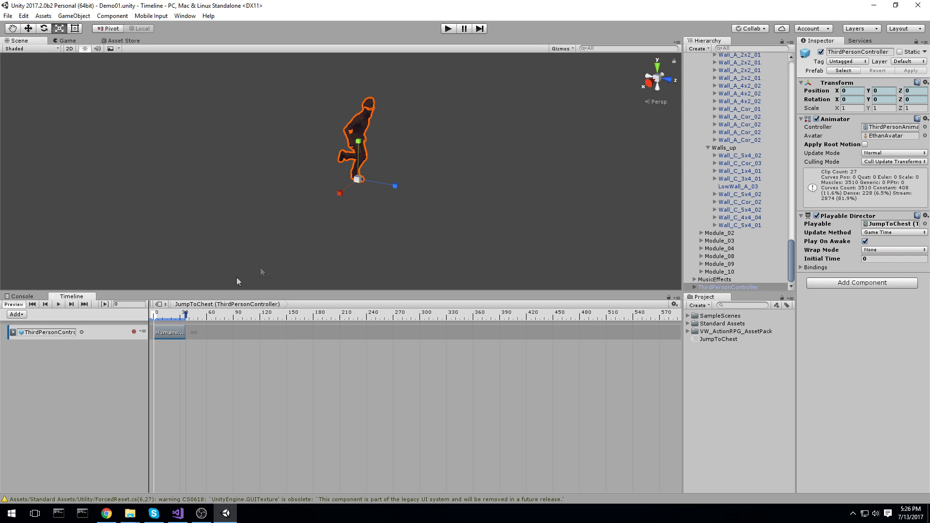
click(56, 304)
Align the ThirdPersonController with the Scene view so that it sits above the wooden bridge
right_drag(404, 223, 252, 168)
right_drag(378, 160, 457, 173)
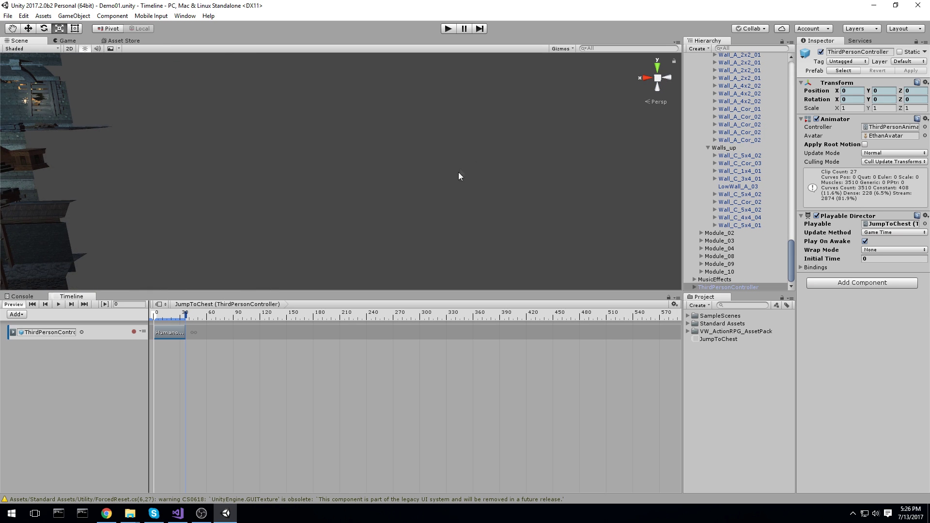
middle_drag(458, 174, 301, 138)
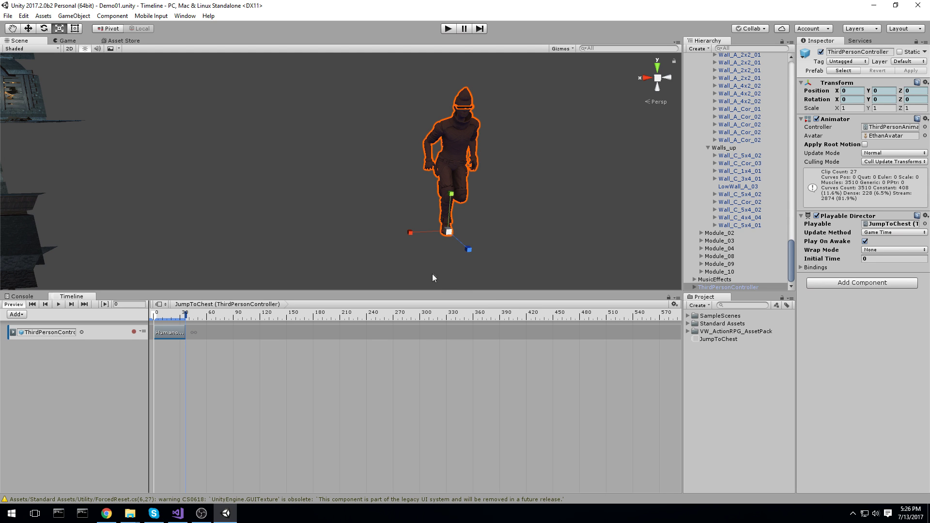
right_drag(432, 277, 547, 242)
key(w)
key(ctrl+shift+f)
right_drag(480, 193, 542, 208)
key(r)
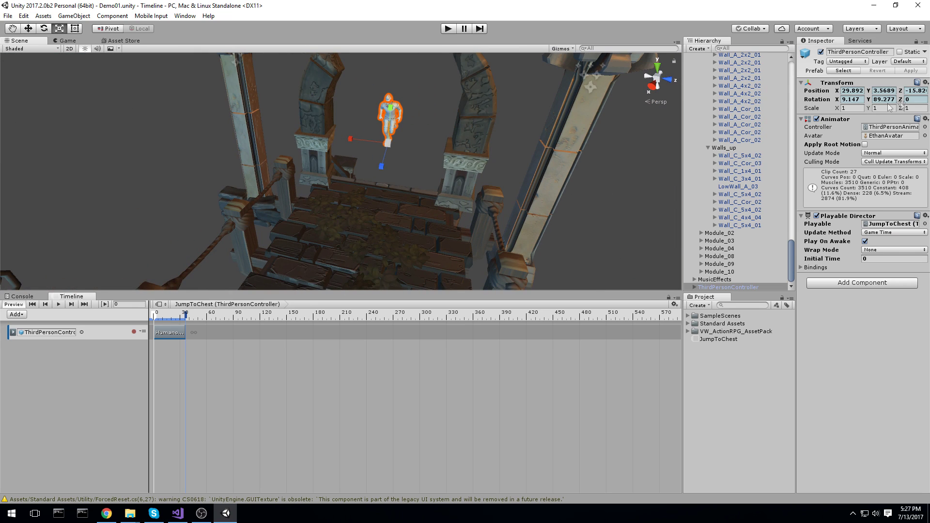
Set the ThirdPersonController's rotation to Y 90 and X 0
click(882, 99)
text(90)
click(837, 100)
text(0)
Move the ThirdPersonController down onto the bridge planks, to about X 30.44 and Y 2.38
scroll(438, 178, up, 4)
middle_drag(438, 179, 421, 185)
key(w)
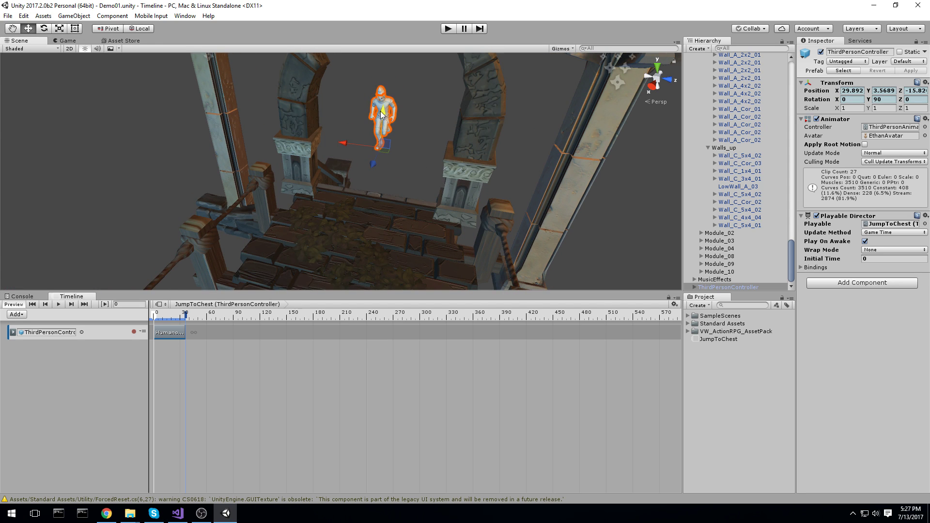
drag(382, 115, 370, 205)
scroll(370, 205, up, 3)
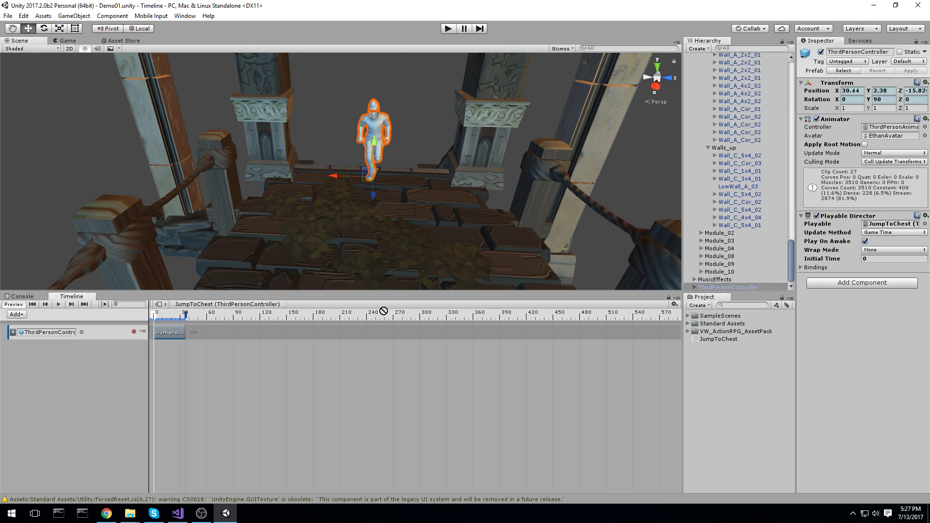
Add a second Animation Track for the ThirdPersonController and select the character in the scene
right_click(86, 354)
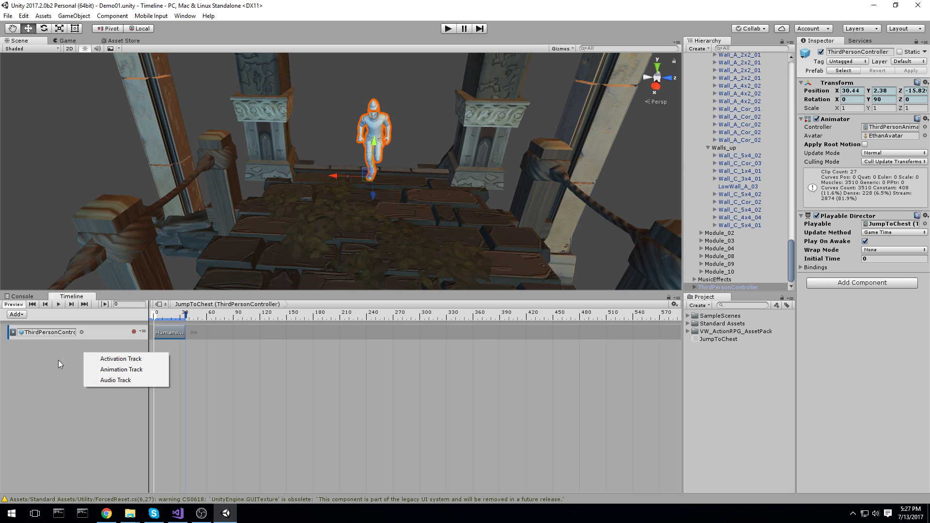
click(151, 369)
right_drag(339, 177, 370, 146)
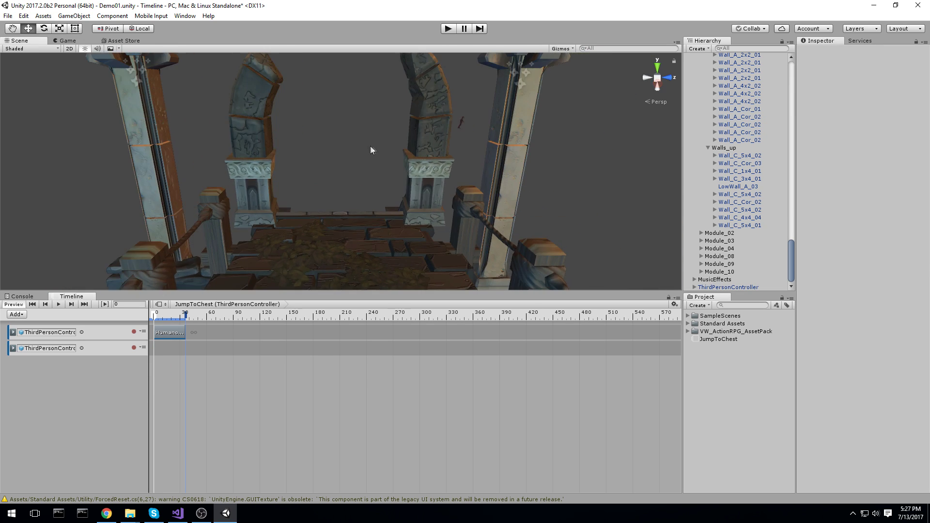
click(461, 122)
right_drag(461, 120, 425, 170)
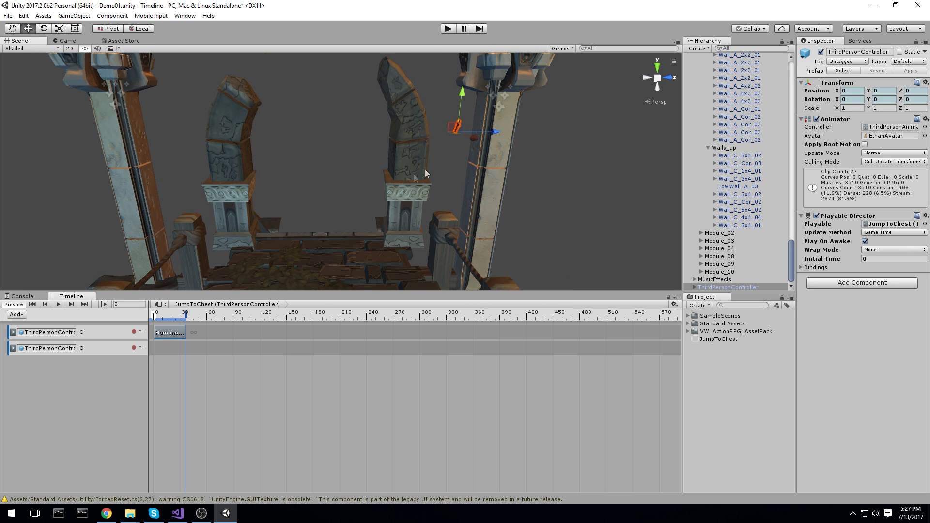
right_drag(287, 245, 358, 266)
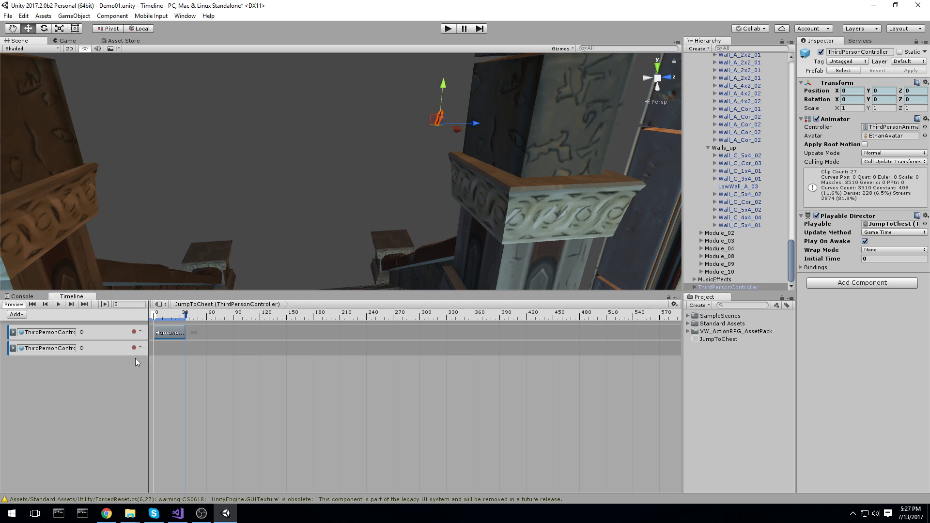
Start recording on the second animation track and align the ThirdPersonController with the Scene view above the bridge's far end
click(126, 348)
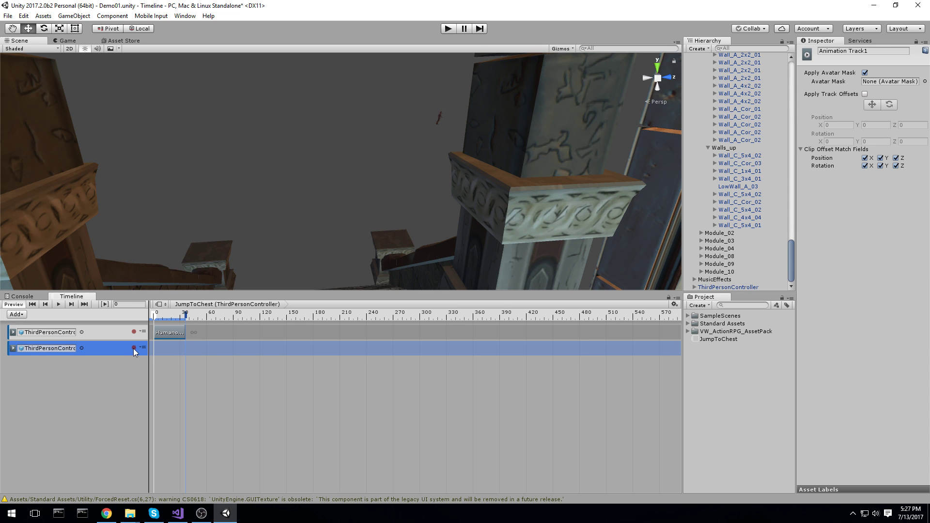
click(134, 347)
click(438, 115)
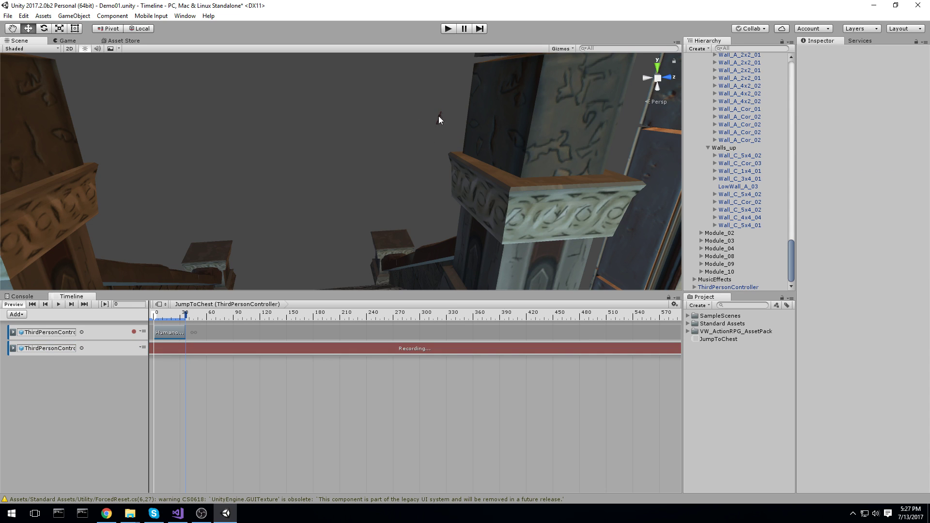
right_drag(574, 275, 310, 176)
key(ctrl+shift+f)
key(s)
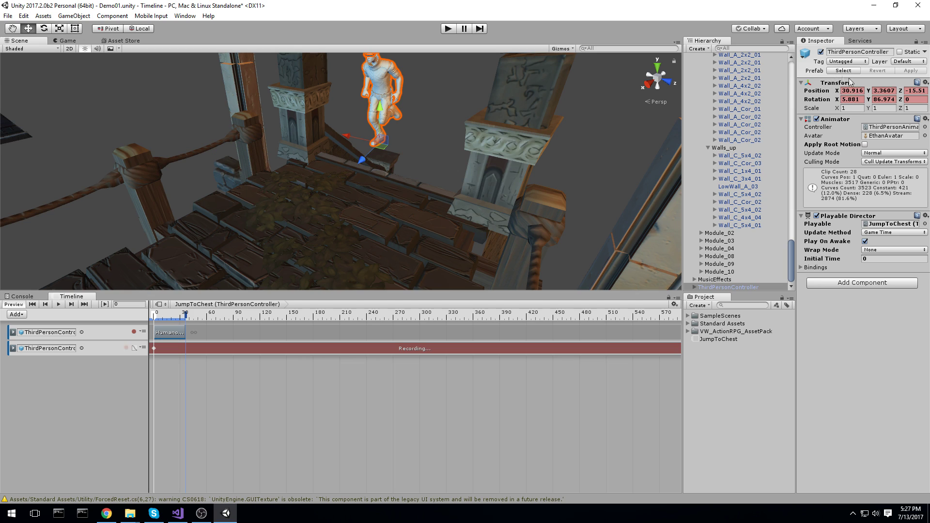
At frame 0, set the character's rotation to X 0 and Y 90 and lower it onto the bridge at about Y 2.29
click(853, 99)
text(0)
key(Tab)
text(90)
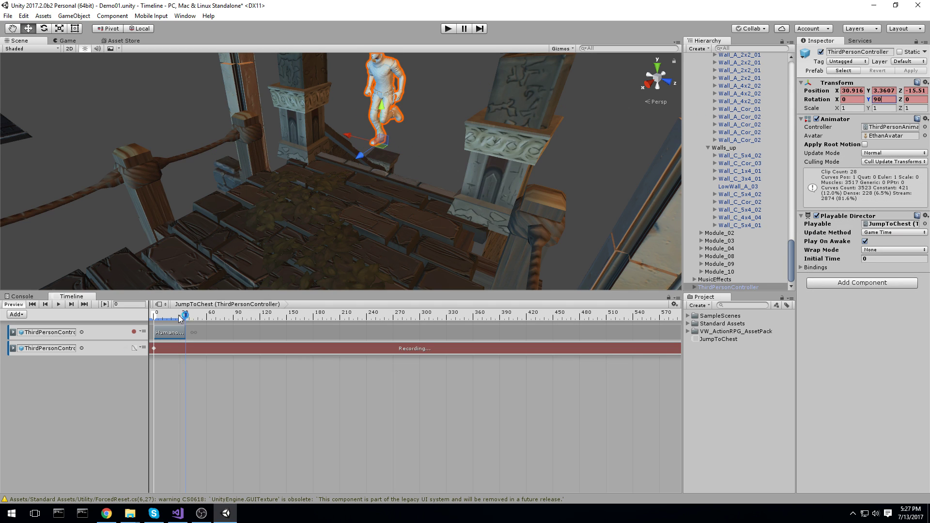
drag(380, 110, 393, 172)
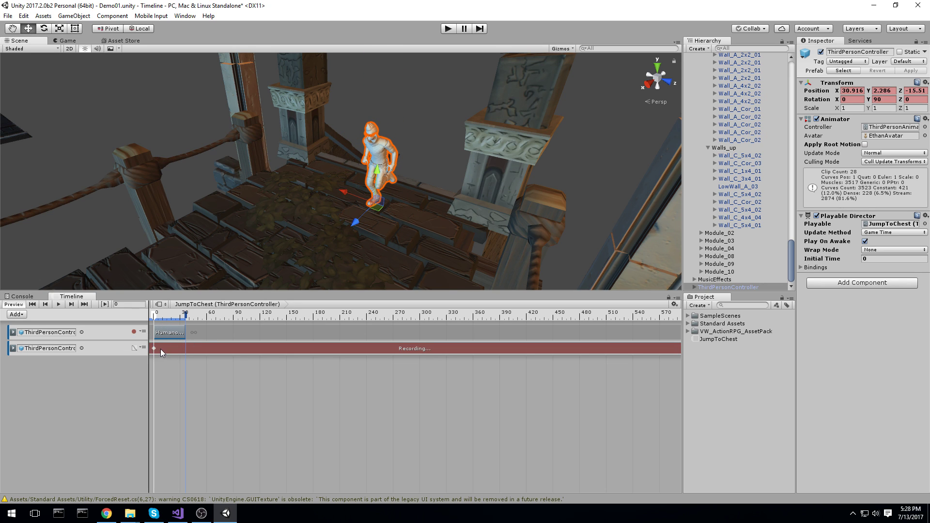
At frame 120, record a keyframe with the character moved along the bridge to its near end, at about X 41.09
scroll(401, 151, down, 5)
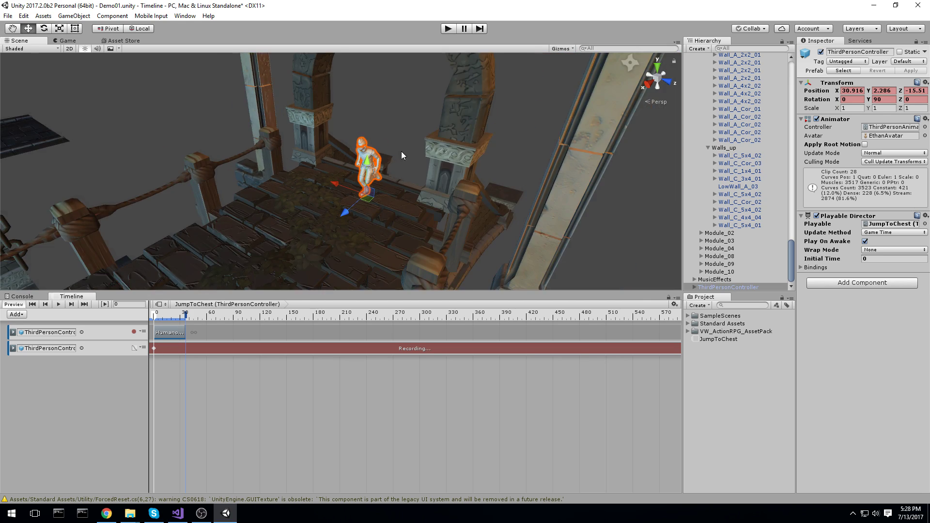
right_drag(401, 151, 177, 265)
drag(153, 320, 261, 317)
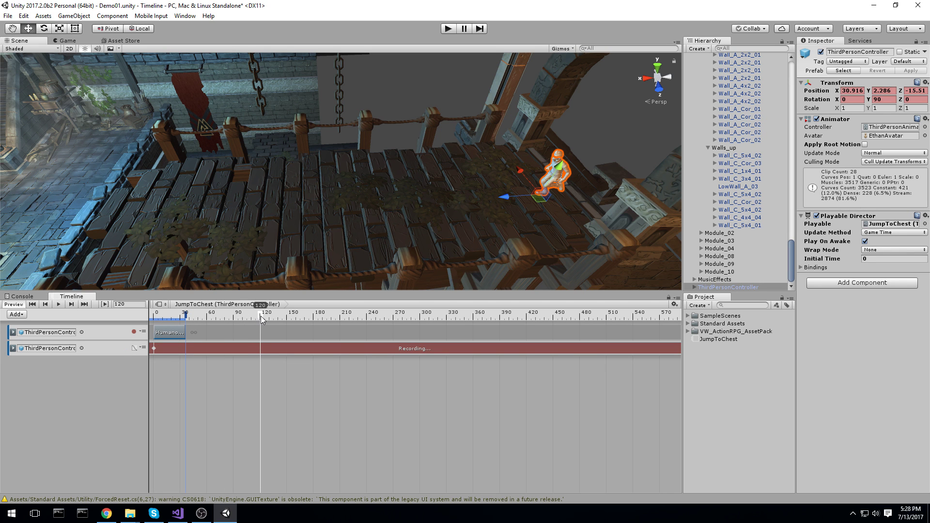
scroll(496, 239, down, 5)
middle_drag(477, 204, 497, 222)
drag(473, 209, 326, 218)
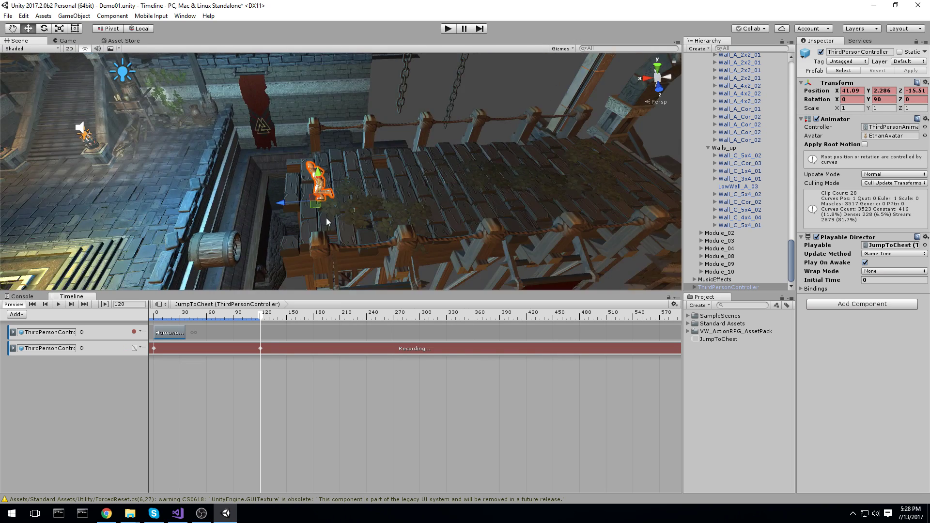
Scrub and play the timeline between frames 0 and 120 to review the character's recorded movement across the bridge
middle_drag(363, 221, 341, 260)
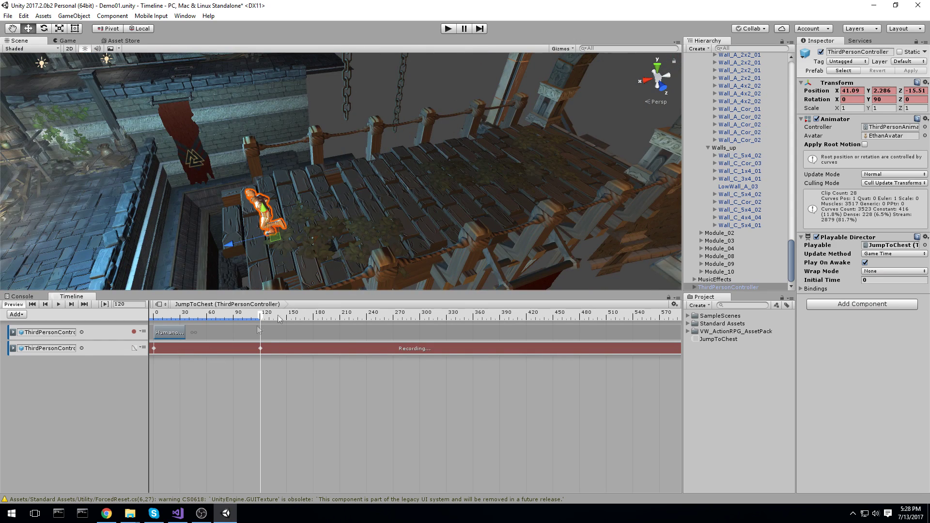
drag(234, 321, 209, 317)
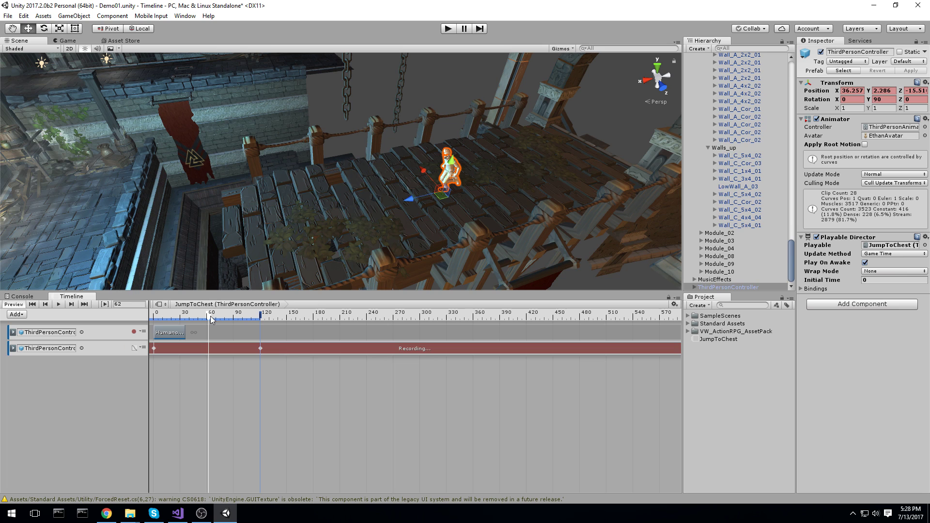
click(261, 317)
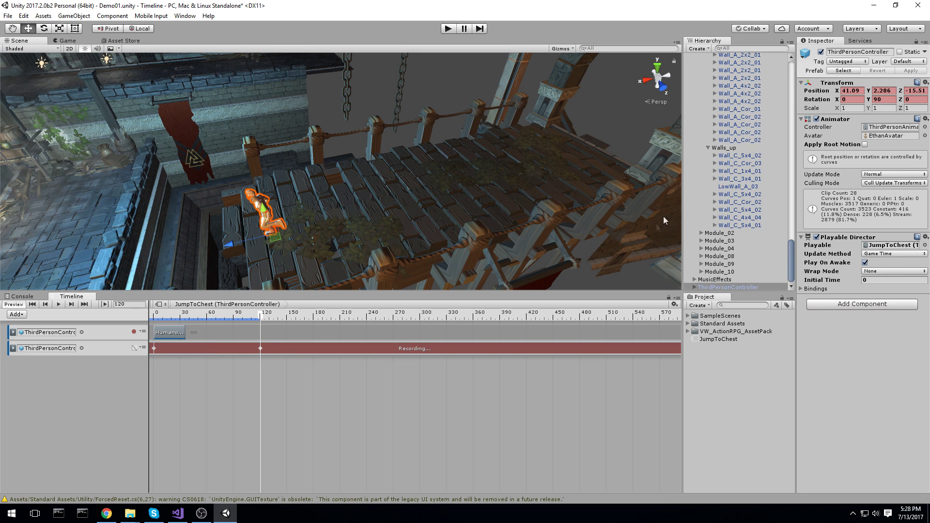
drag(267, 312, 66, 316)
click(59, 302)
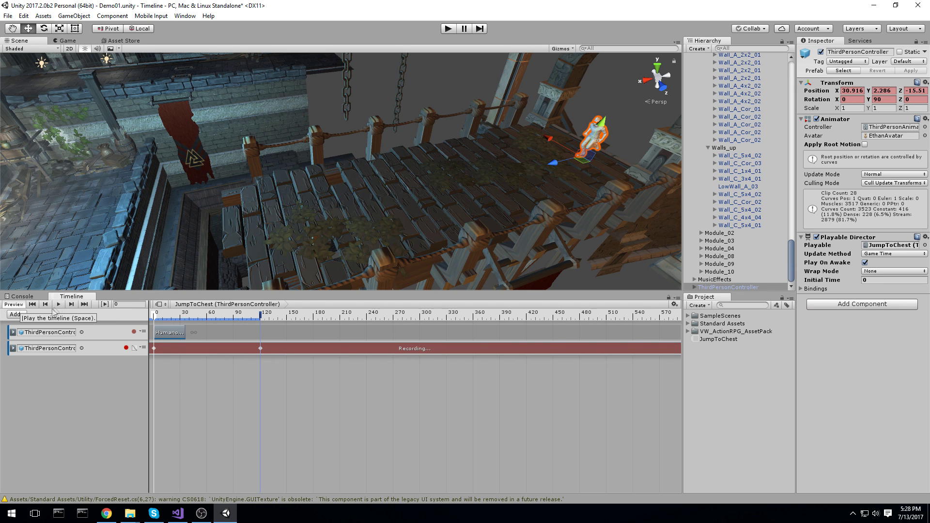
click(58, 304)
click(58, 304)
click(58, 304)
Extend the HumanoidRun clip on the first track to end at frame 120 and play back the looping run
click(169, 333)
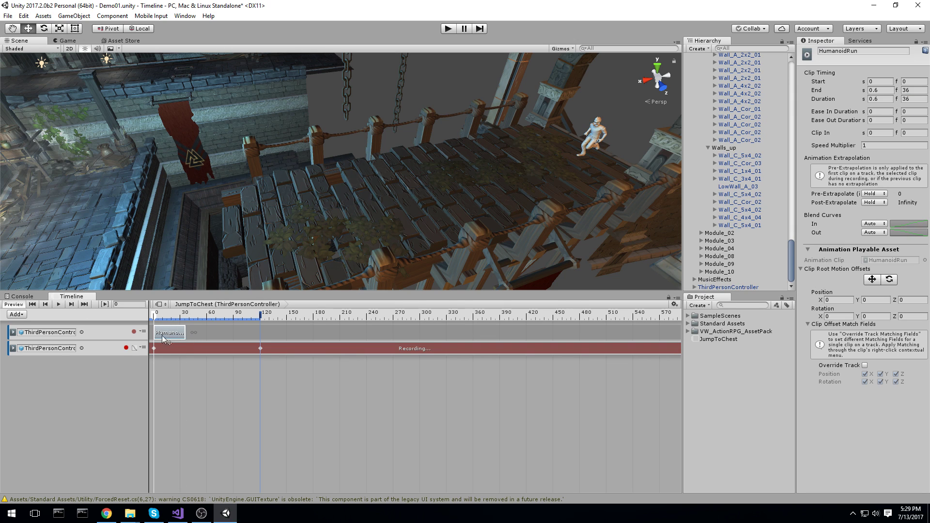
drag(184, 331, 259, 328)
click(58, 304)
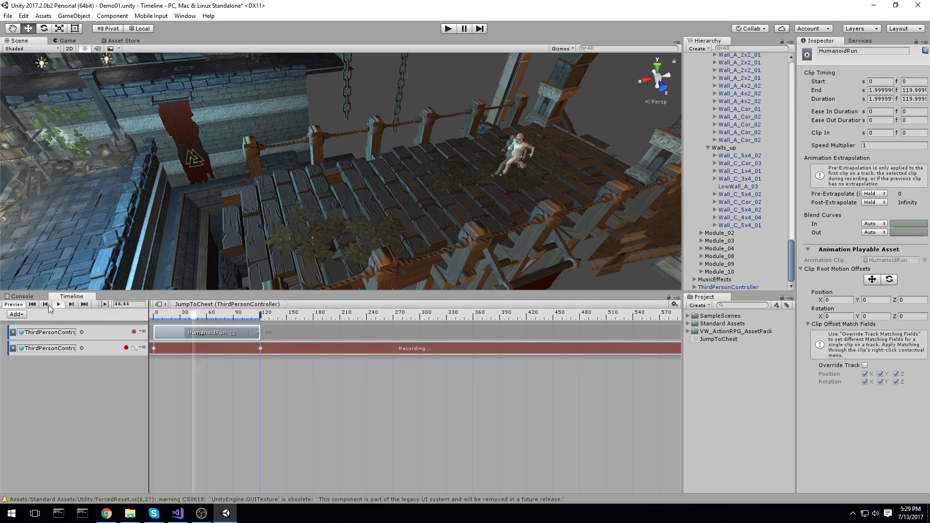
middle_drag(331, 196, 387, 179)
scroll(386, 179, up, 3)
right_drag(387, 179, 435, 165)
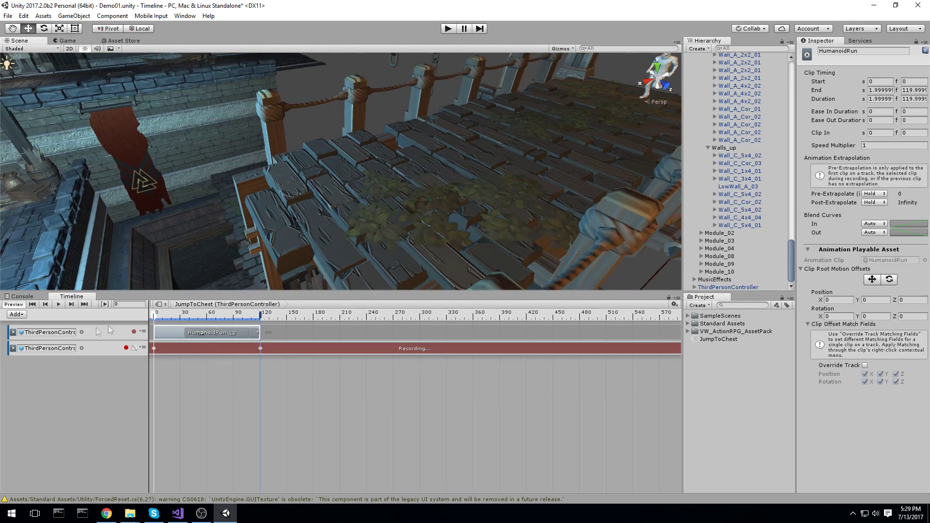
click(59, 304)
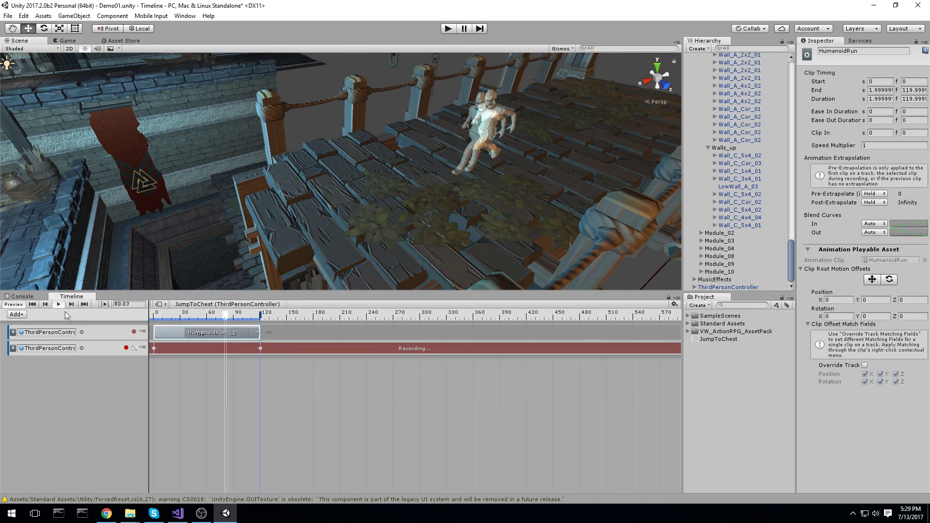
Select the second ThirdPersonController animation track and stop recording on it
scroll(332, 237, down, 3)
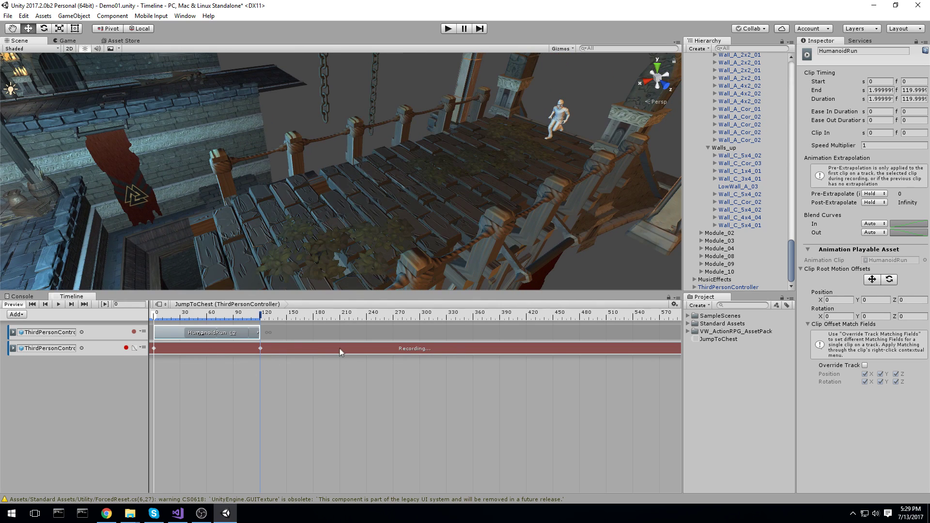
click(339, 350)
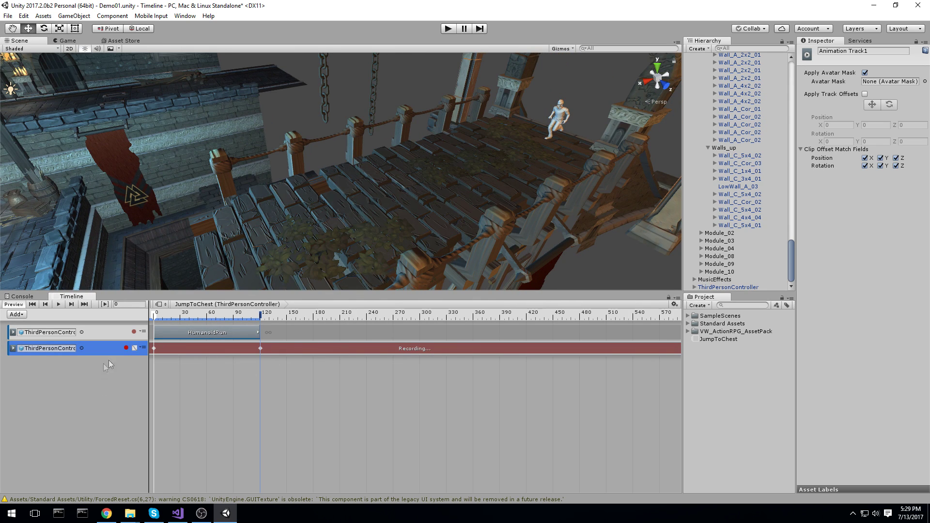
click(127, 348)
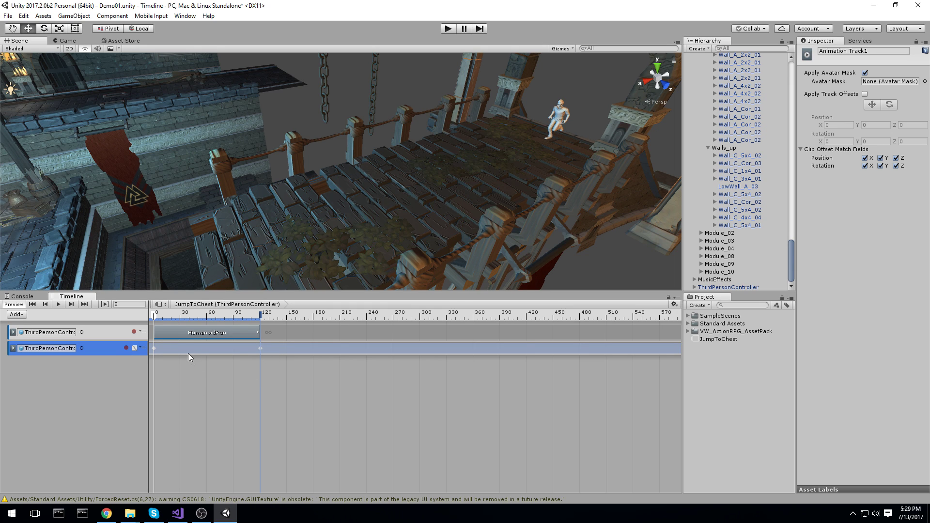
Open the second track's recorded animation in the Animation window and switch it to the curves view
double_click(280, 348)
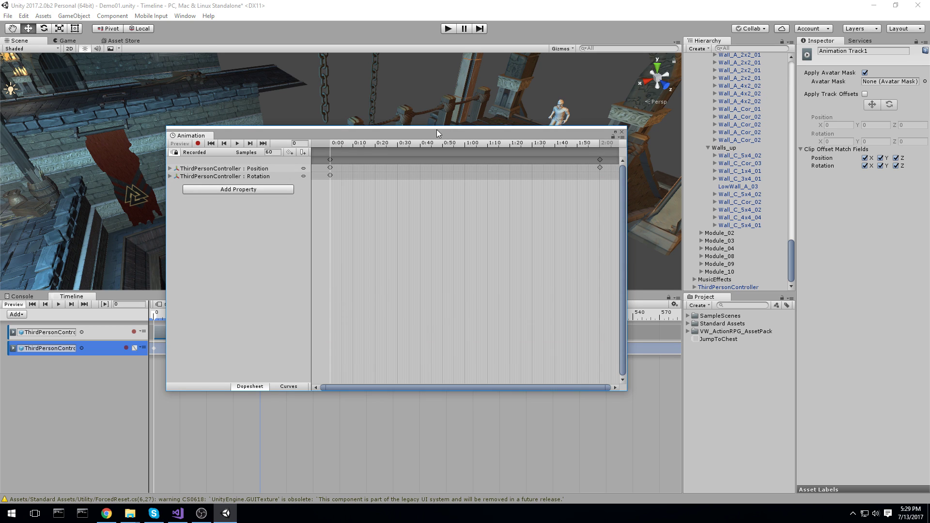
drag(364, 134, 838, 68)
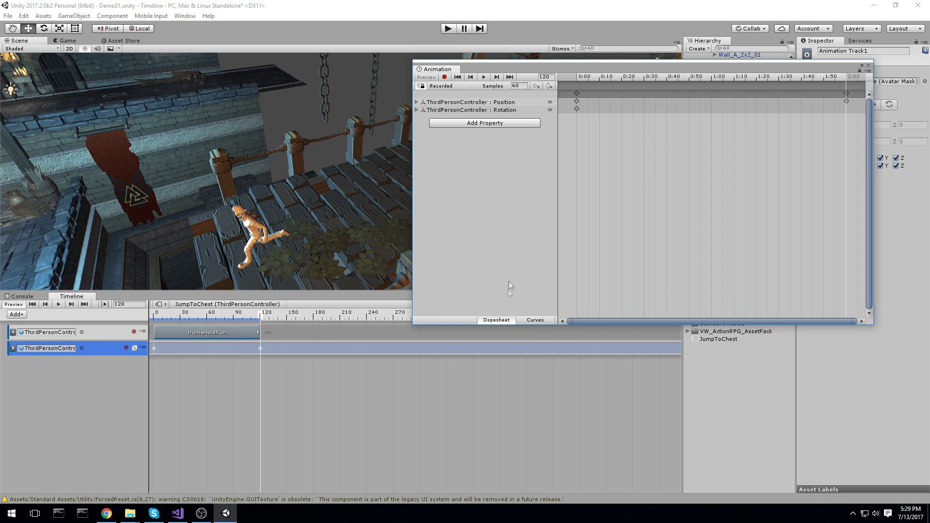
click(534, 320)
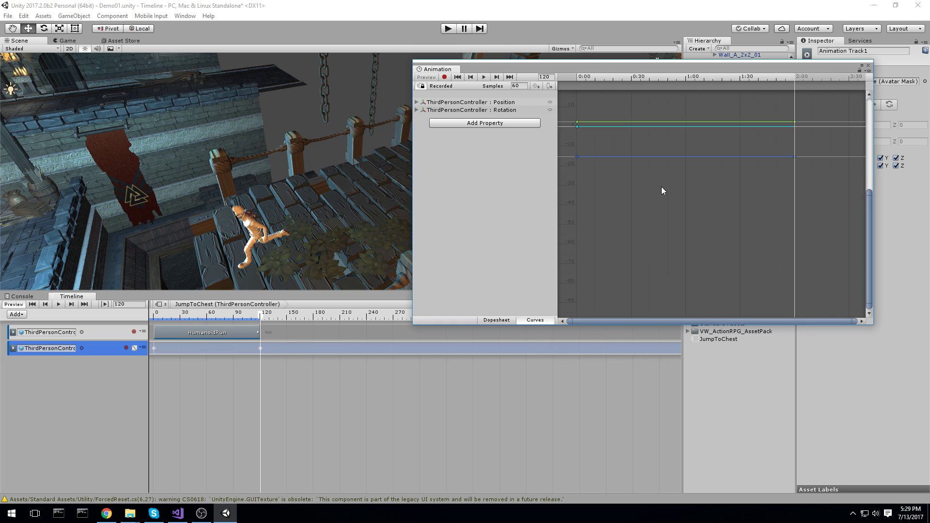
scroll(576, 129, up, 1)
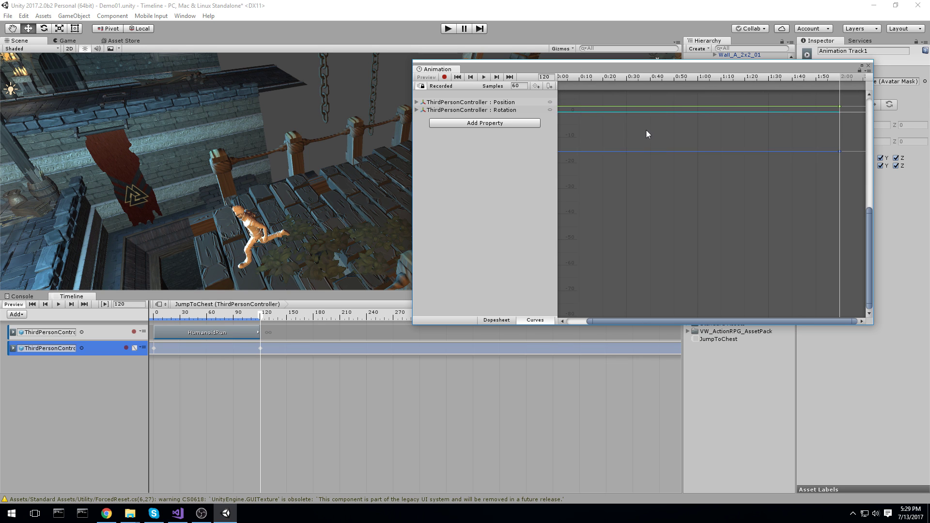
middle_drag(766, 122, 674, 127)
Expand the ThirdPersonController Position property and isolate the Position.x curve, with the Animation window moved clear of the character
drag(755, 73, 638, 207)
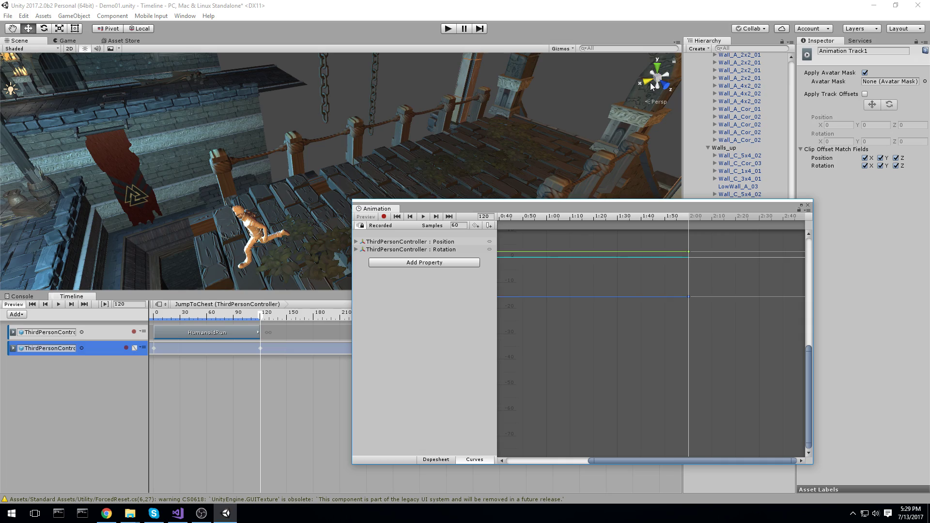
mouse_move(526, 118)
alt+mouse_down()
mouse_move(523, 145)
mouse_move(430, 153)
mouse_move(530, 129)
alt+mouse_up()
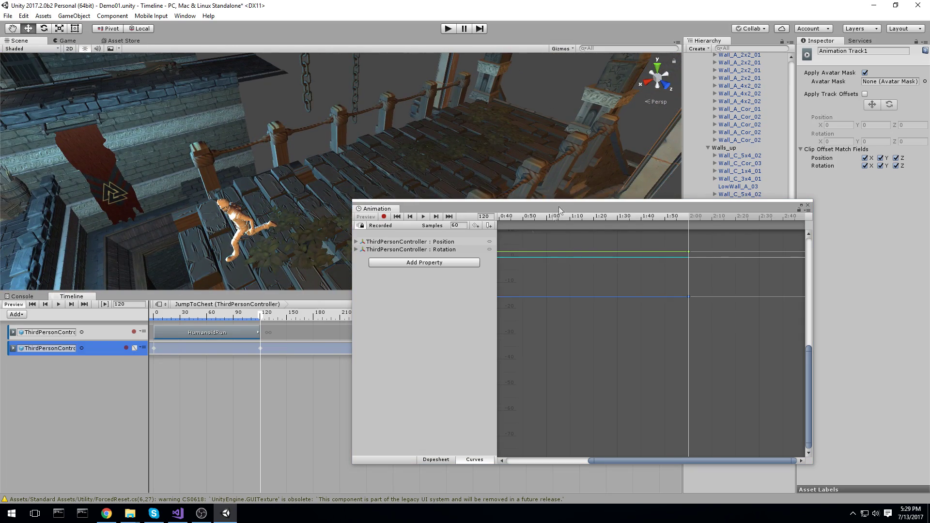
drag(559, 206, 598, 161)
double_click(468, 196)
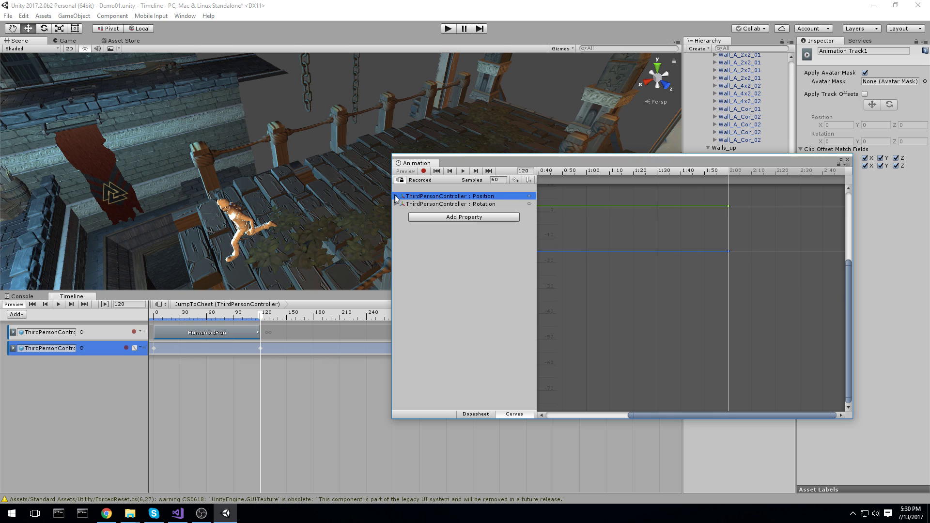
click(434, 205)
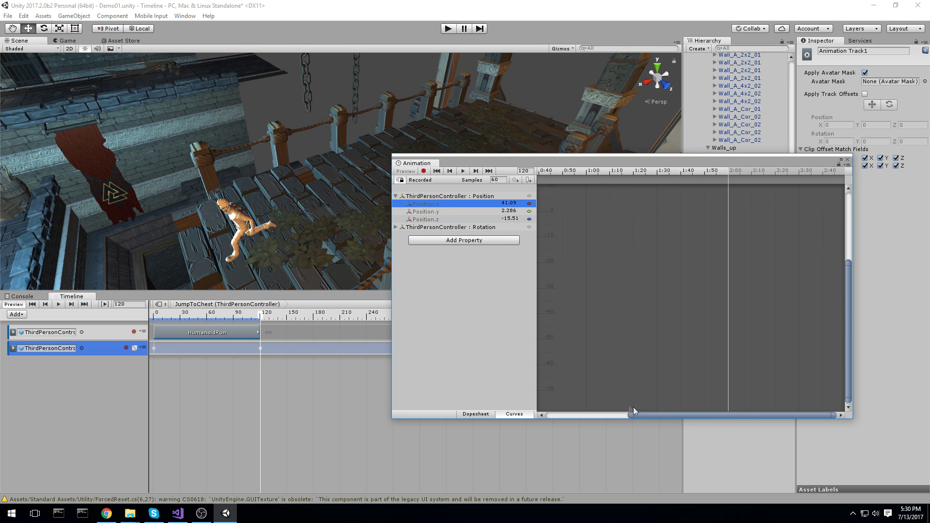
drag(633, 409, 554, 410)
scroll(629, 323, down, 7)
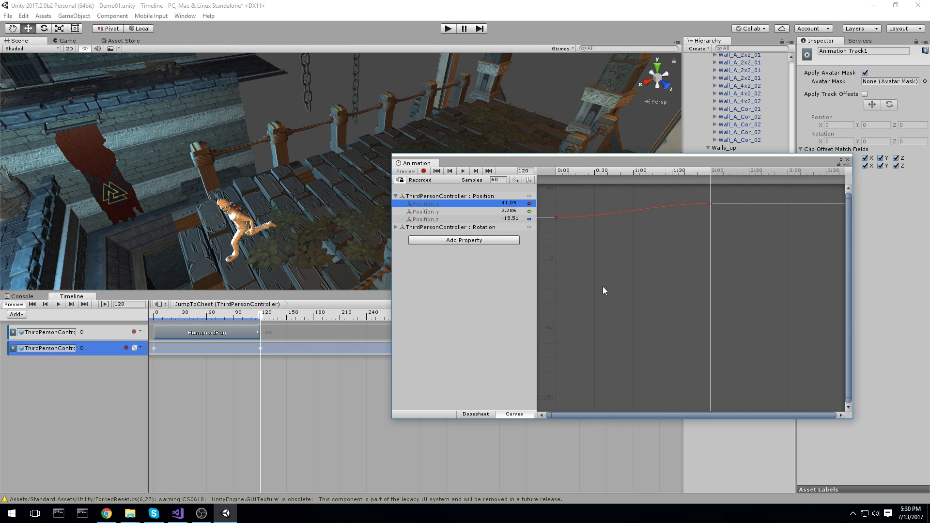
scroll(602, 286, up, 5)
scroll(570, 213, up, 1)
scroll(551, 244, up, 3)
Set the Position.x curve's first key at 0:00 to the Auto tangent mode
click(562, 222)
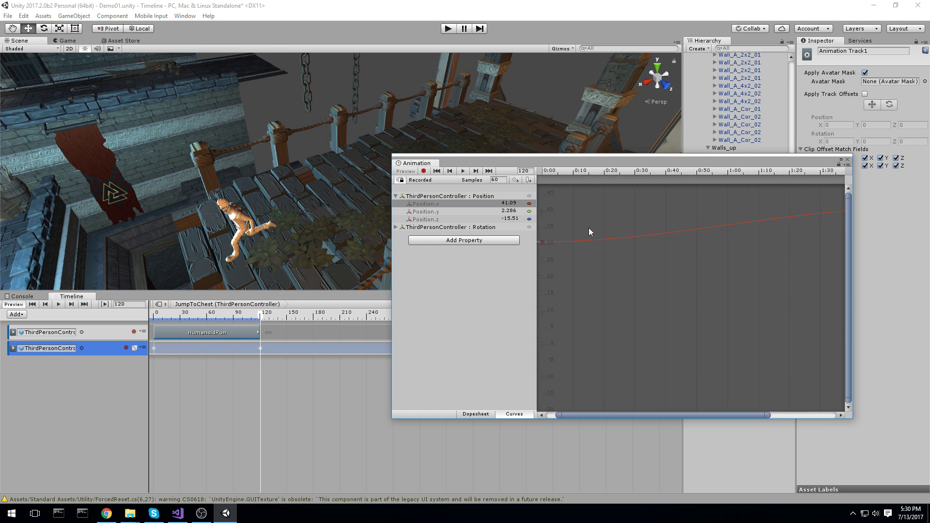
middle_drag(566, 228, 687, 239)
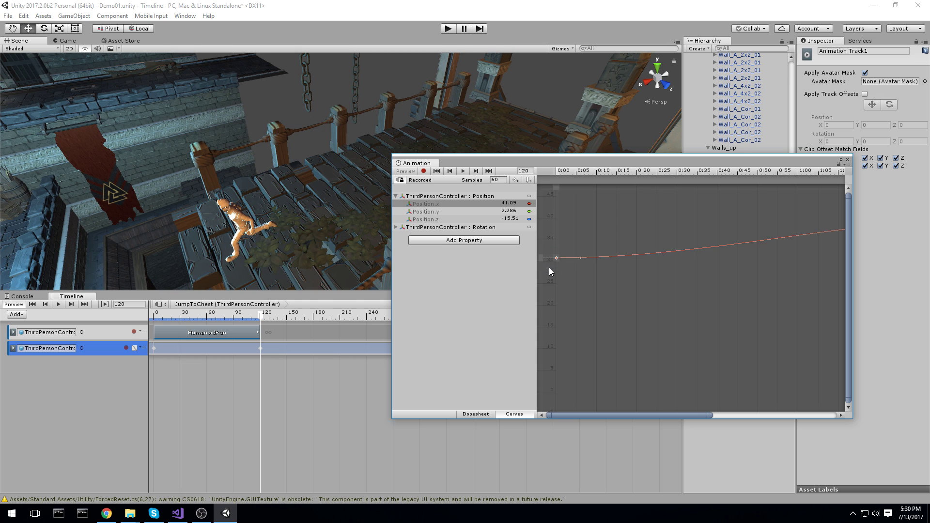
scroll(557, 256, up, 1)
right_click(557, 256)
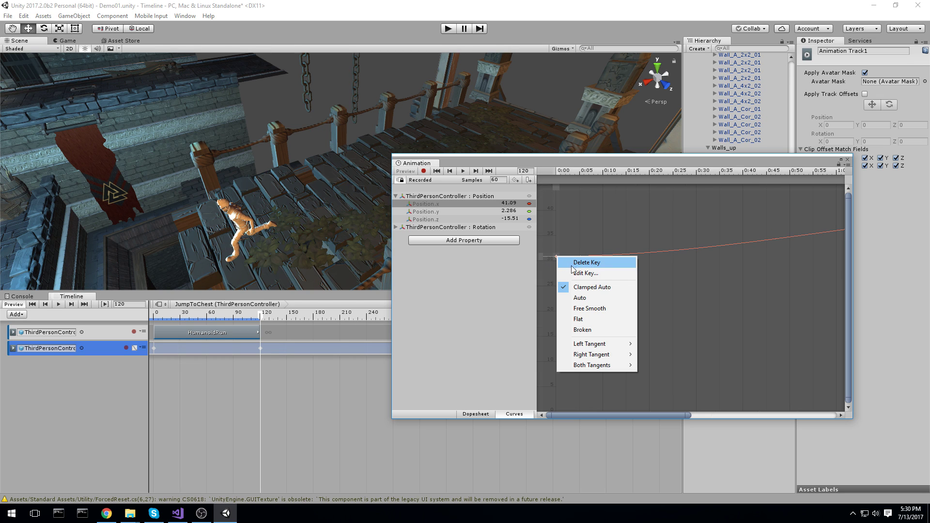
click(590, 297)
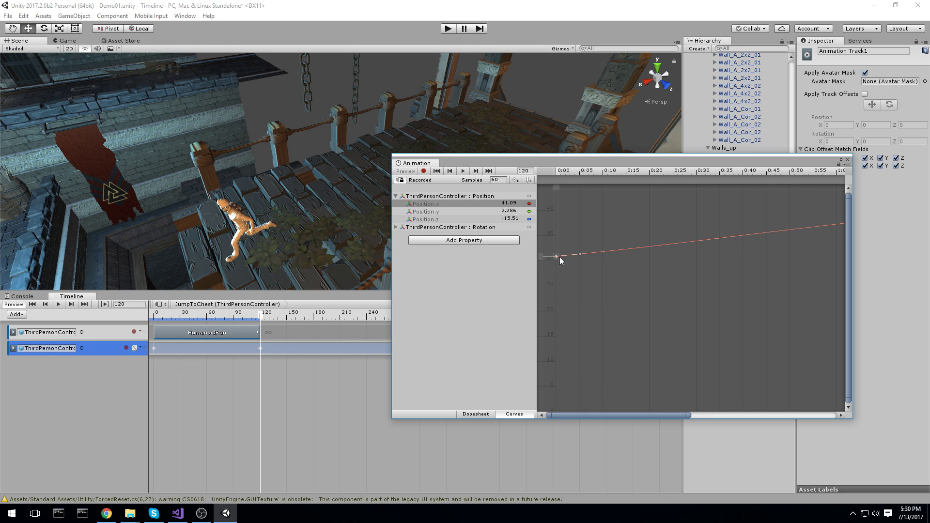
key(ctrl+z)
right_click(557, 255)
click(581, 297)
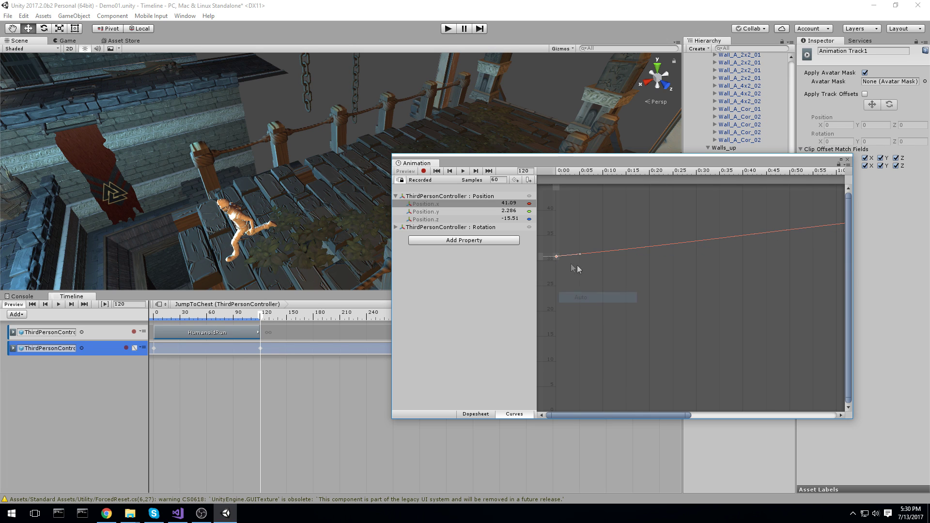
Set the Position.x curve's last key at 2:00 to the Auto tangent mode and close the Animation window
middle_drag(697, 251, 562, 283)
middle_drag(750, 239, 601, 250)
middle_drag(810, 224, 704, 215)
right_click(719, 246)
click(758, 289)
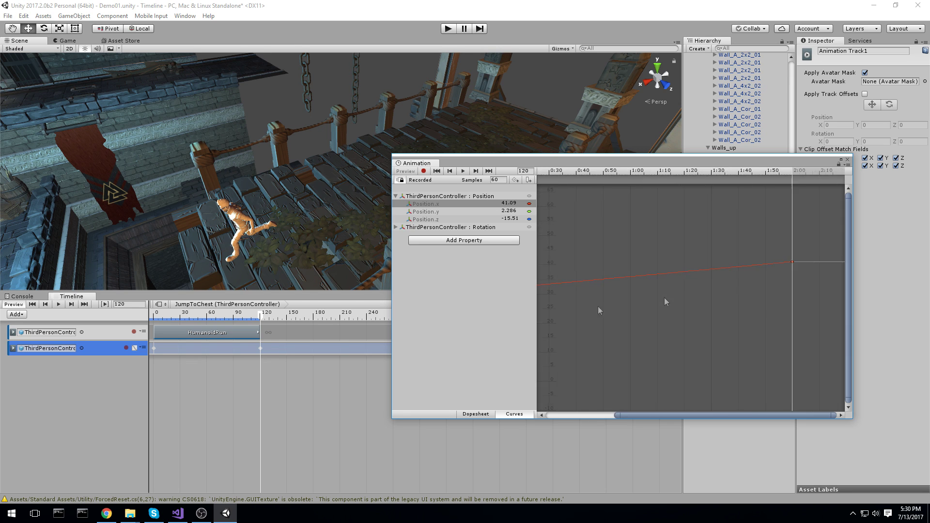
middle_drag(572, 317, 636, 283)
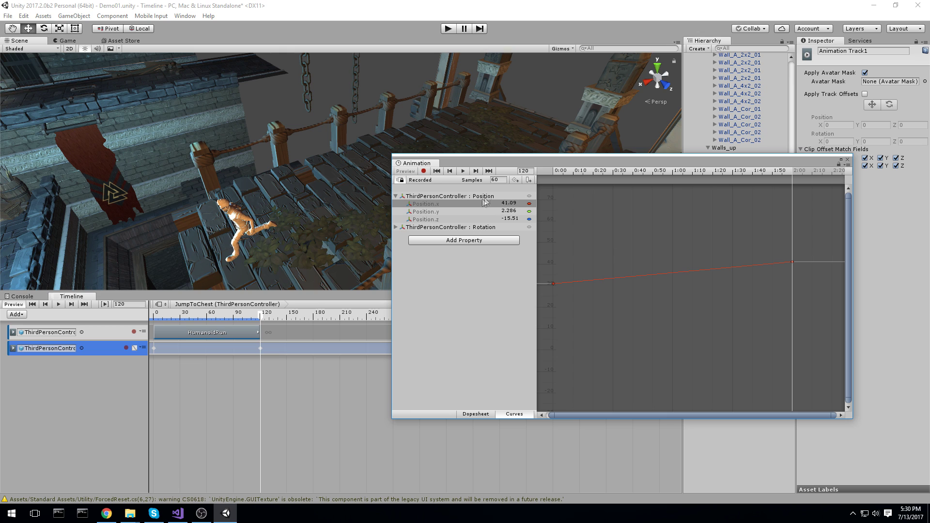
click(846, 161)
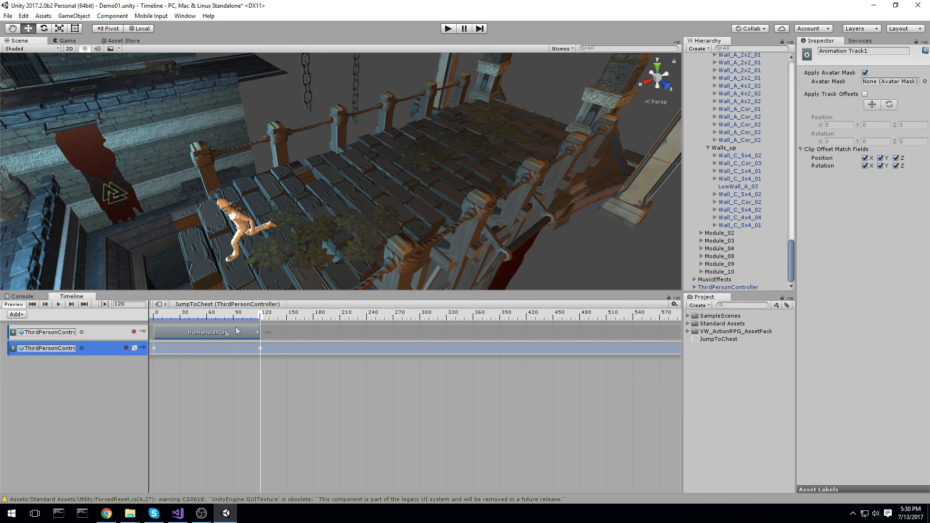
Return the timeline to frame 0 and play back the character's run across the bridge
drag(260, 316, 140, 318)
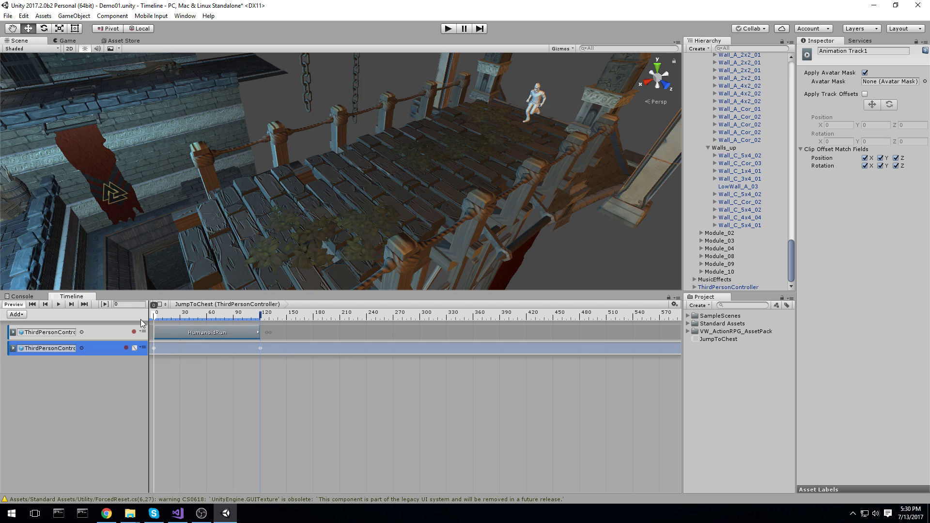
click(57, 304)
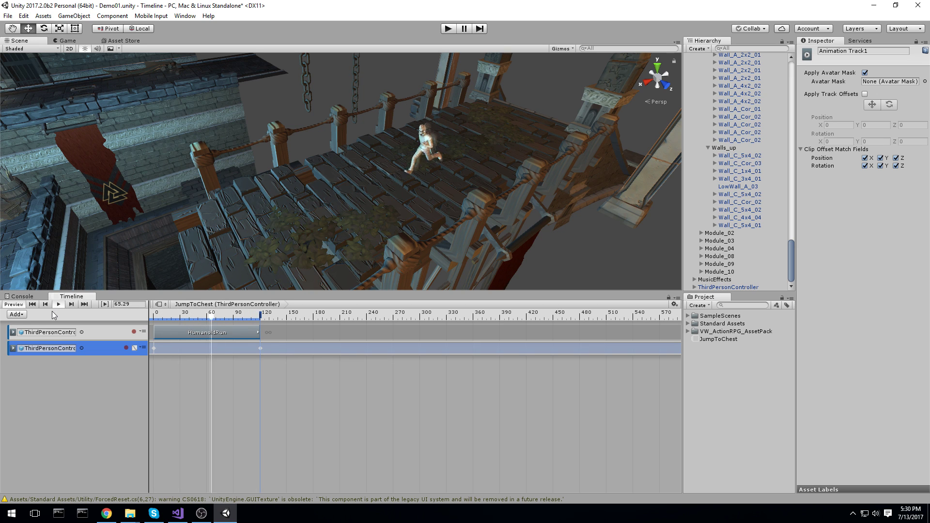
click(58, 305)
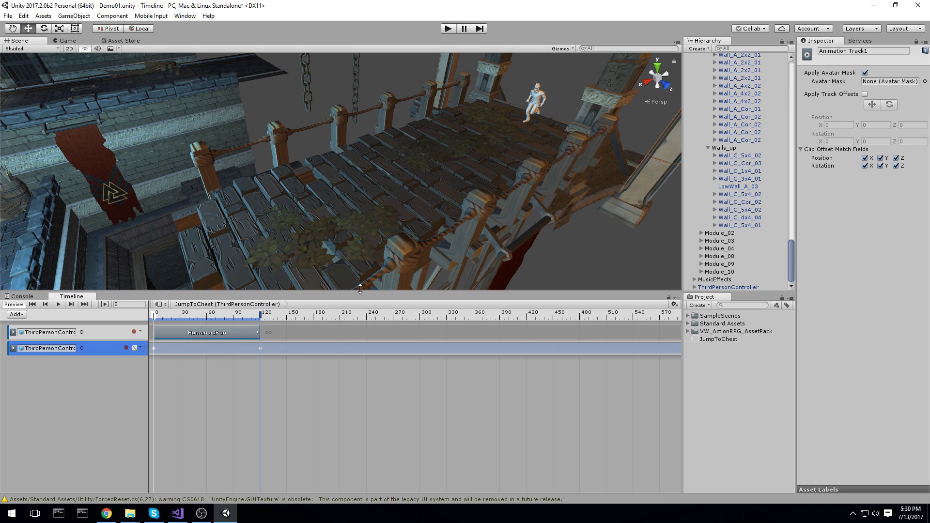
Save the scene and scrub forward from frame 0 to review the run from a wider view of the bridge
right_drag(345, 270, 320, 258)
scroll(456, 225, down, 3)
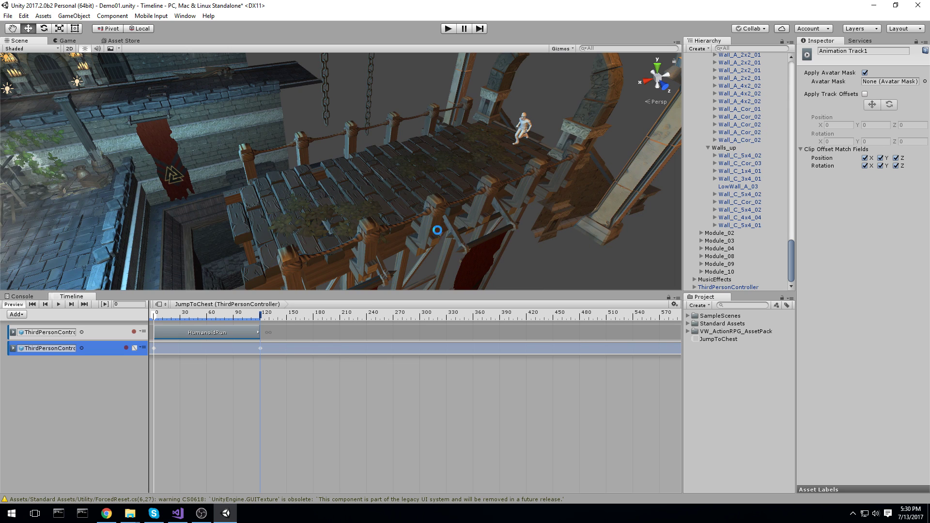
key(ctrl+s)
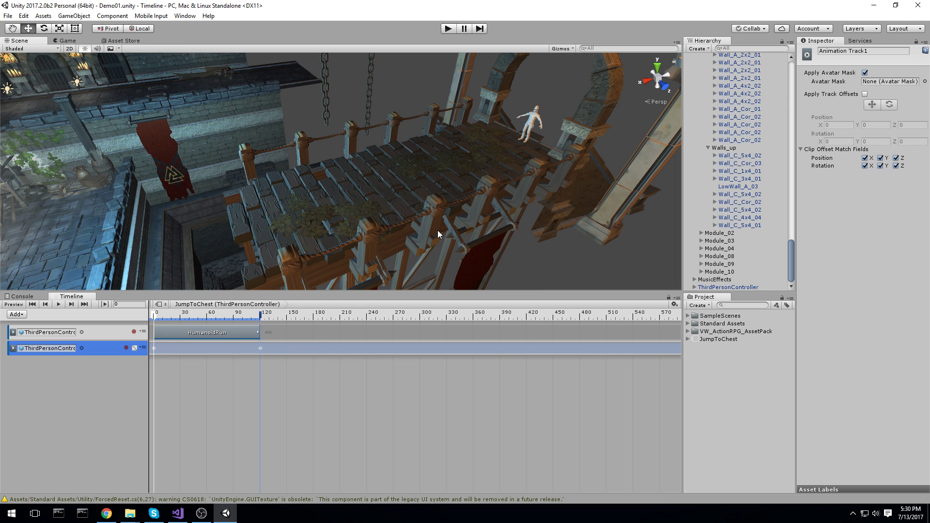
alt+drag(498, 194, 441, 207)
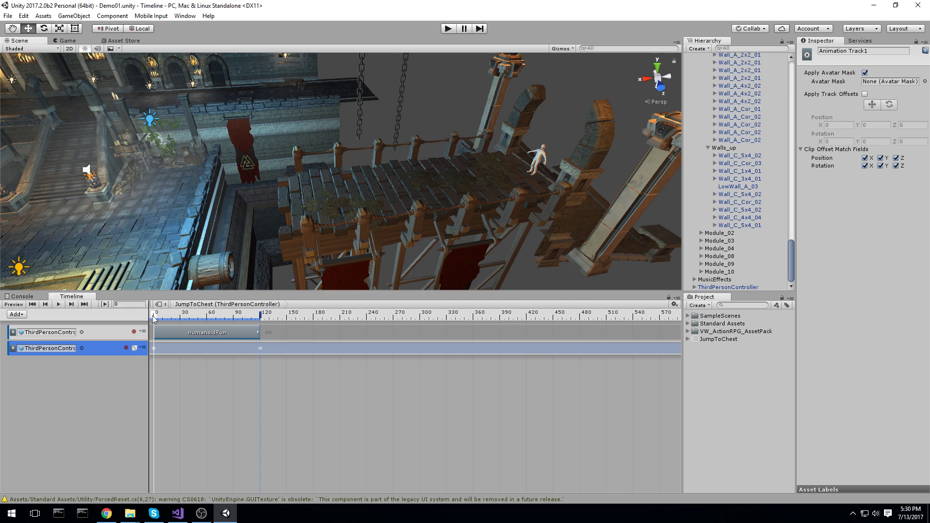
drag(153, 318, 253, 315)
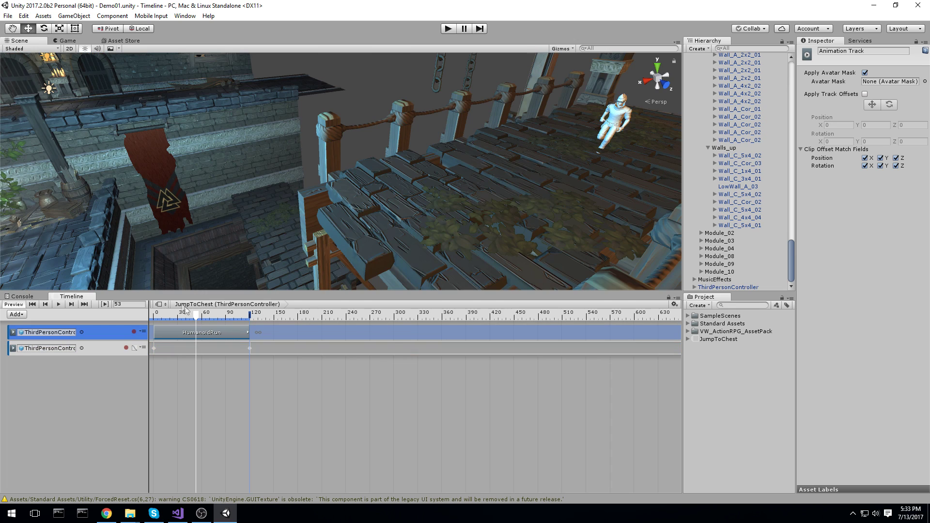
Add the HumanoidIdleJumpUp animation clip to the ThirdPersonController animation track after the HumanoidRun clip
right_click(282, 332)
click(339, 422)
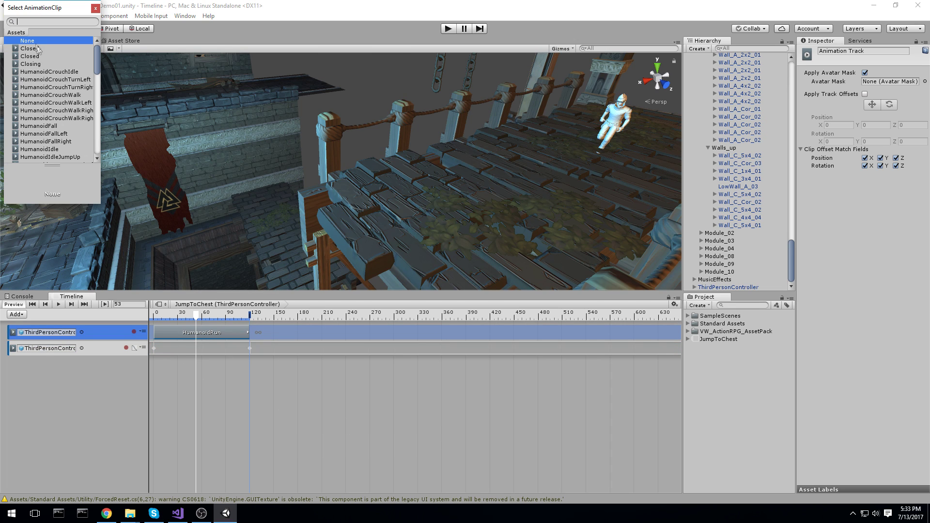
text(Jump)
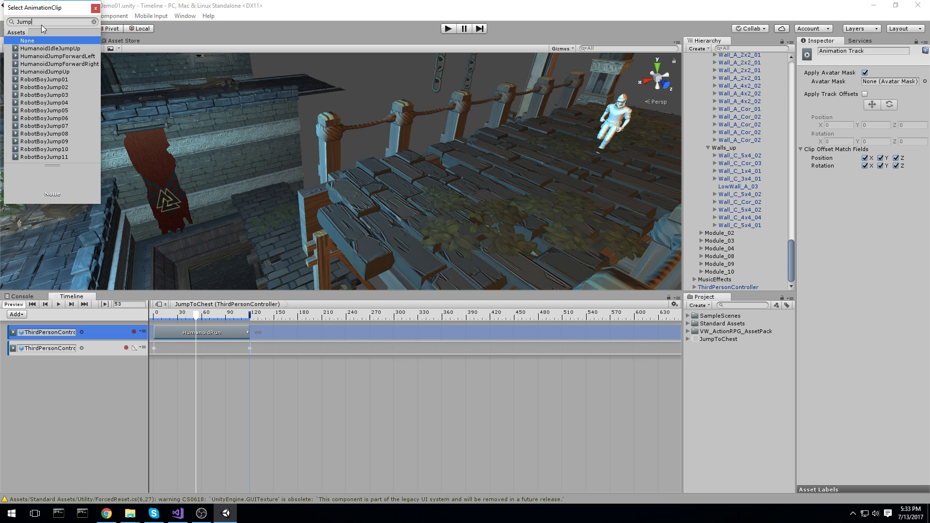
double_click(58, 51)
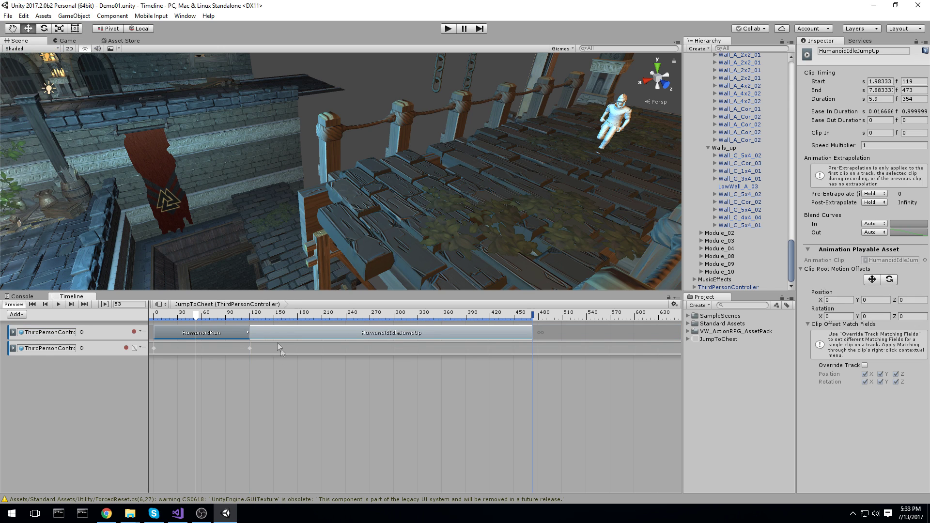
Place the HumanoidIdleJumpUp clip at frame 120, directly after the run clip, and play back the transition
drag(277, 333, 324, 314)
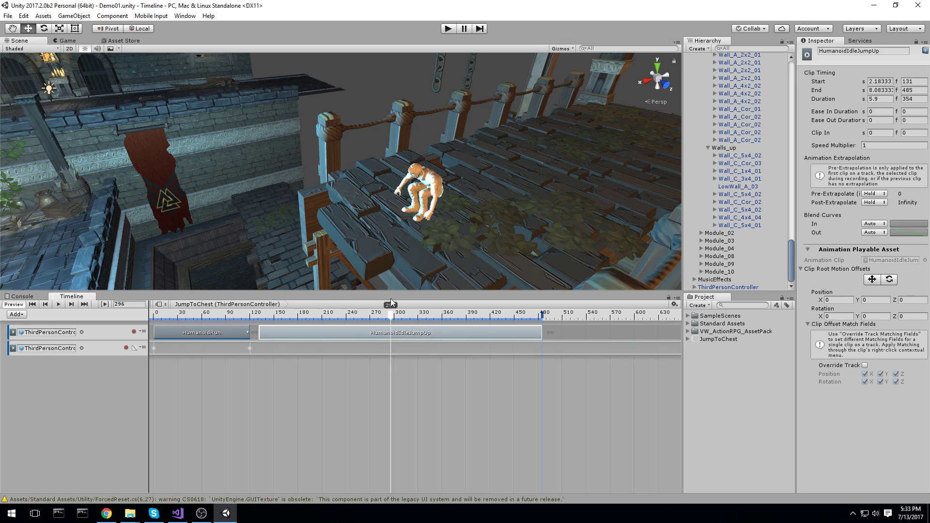
drag(411, 294, 381, 296)
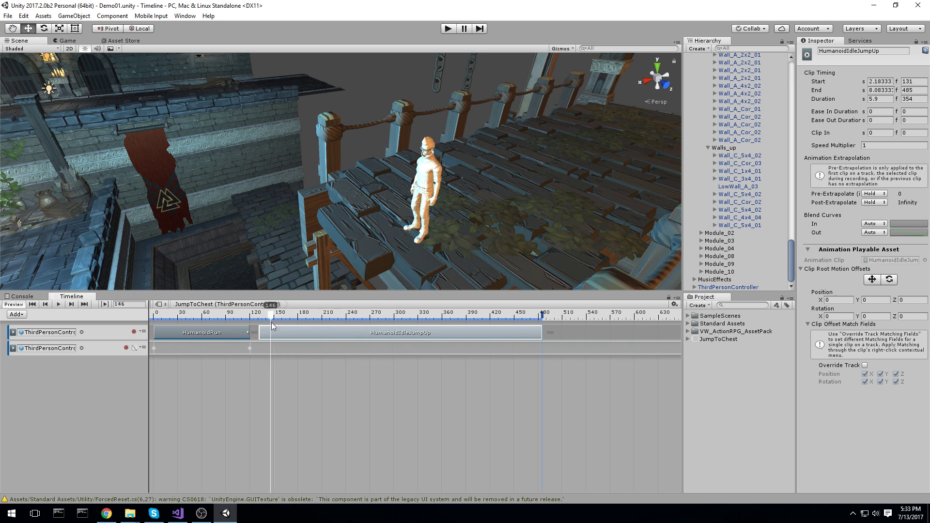
drag(338, 329, 318, 330)
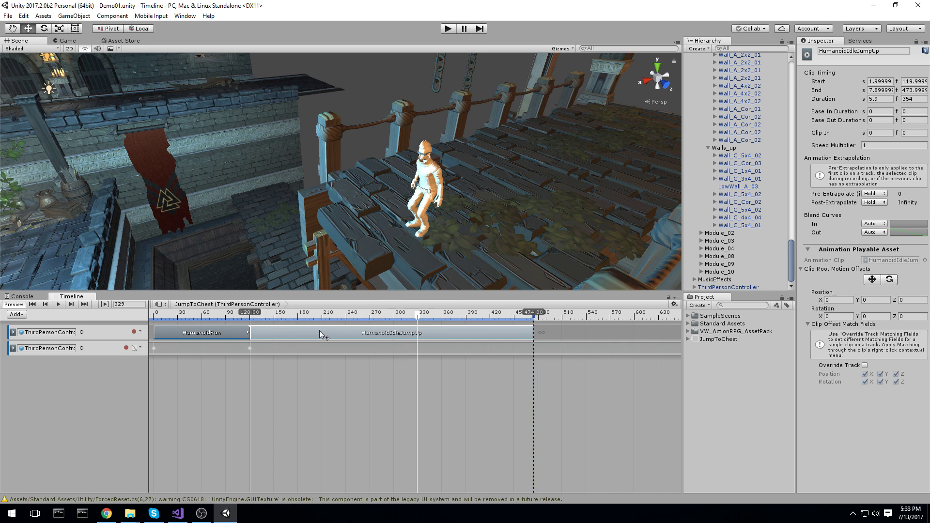
click(59, 304)
click(203, 315)
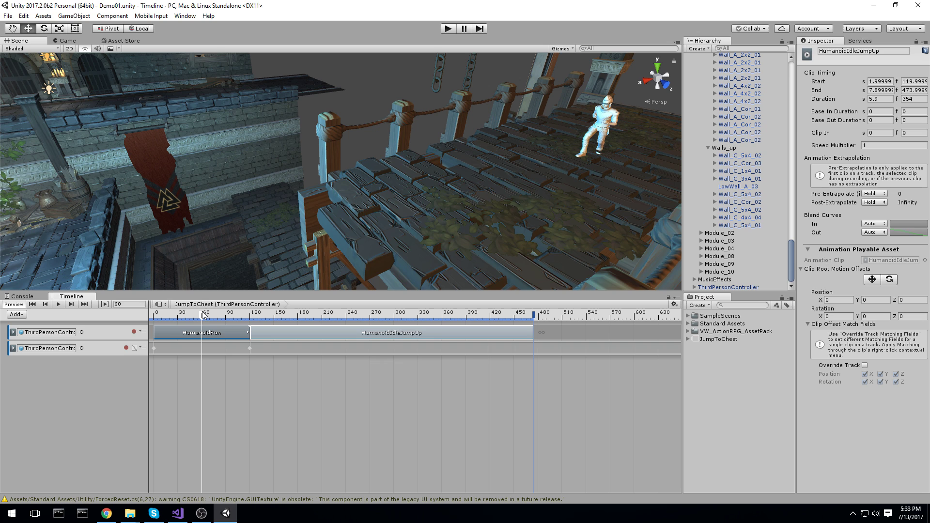
click(59, 304)
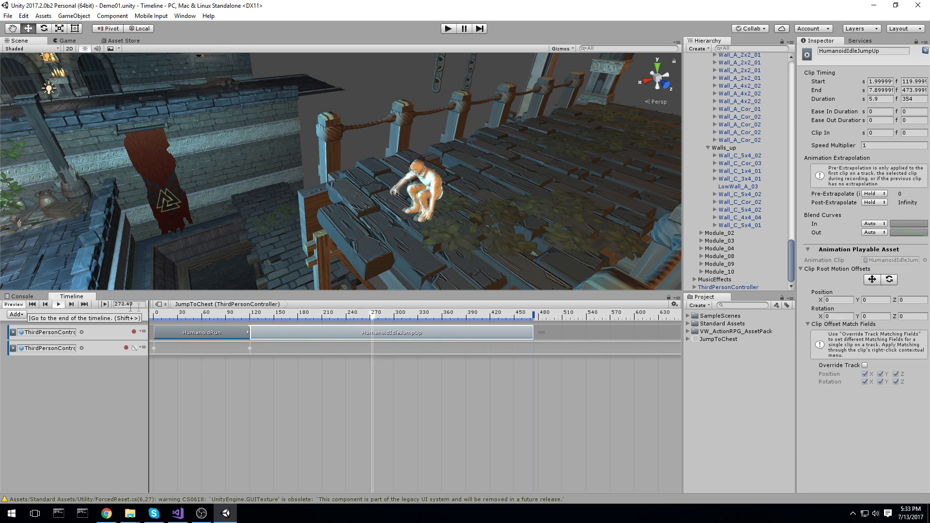
Try overlapping the HumanoidIdleJumpUp clip with the run clip from frame 60 and play back the long blend
drag(304, 333, 258, 335)
drag(199, 315, 203, 317)
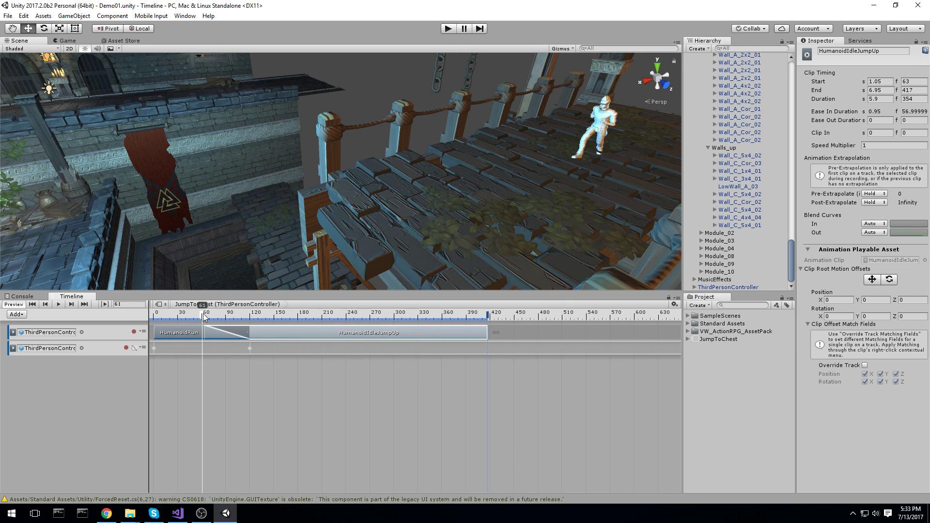
drag(291, 332, 288, 333)
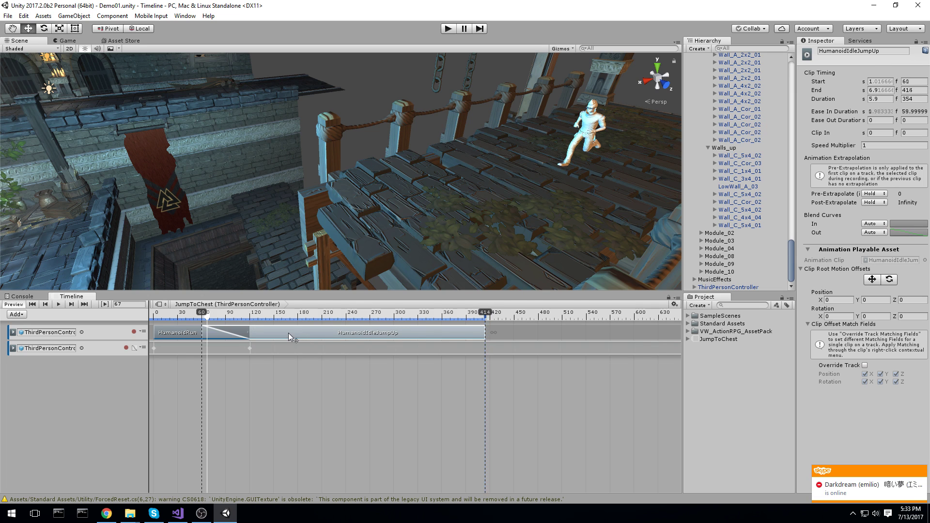
click(58, 304)
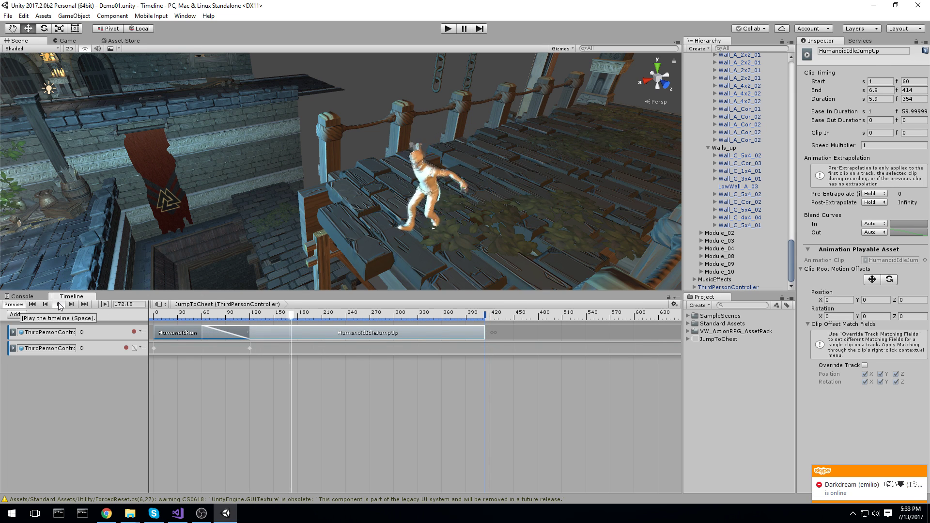
click(58, 304)
Trim the start of the HumanoidIdleJumpUp clip by 115 frames, overlap it with the run from frame 91, and play the blend
drag(271, 333, 329, 342)
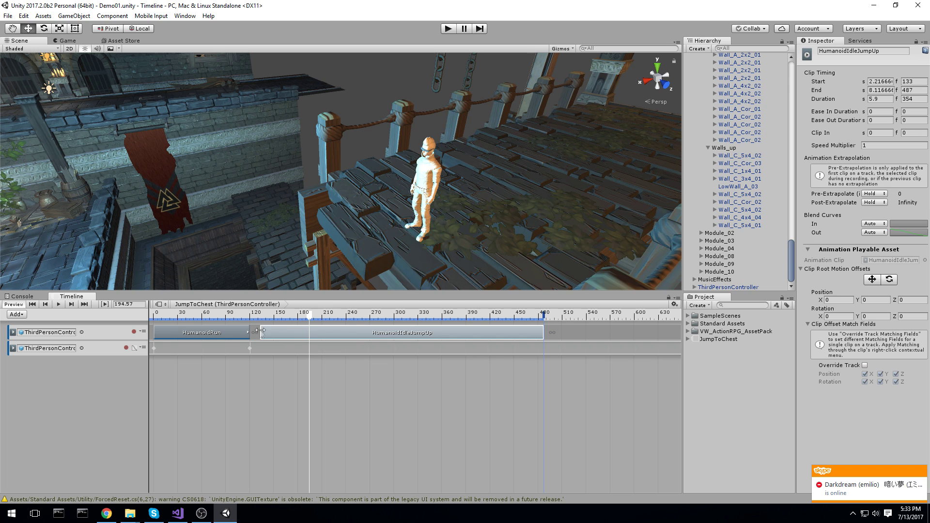
mouse_move(264, 330)
mouse_down()
mouse_move(342, 331)
mouse_move(254, 321)
mouse_up()
click(225, 314)
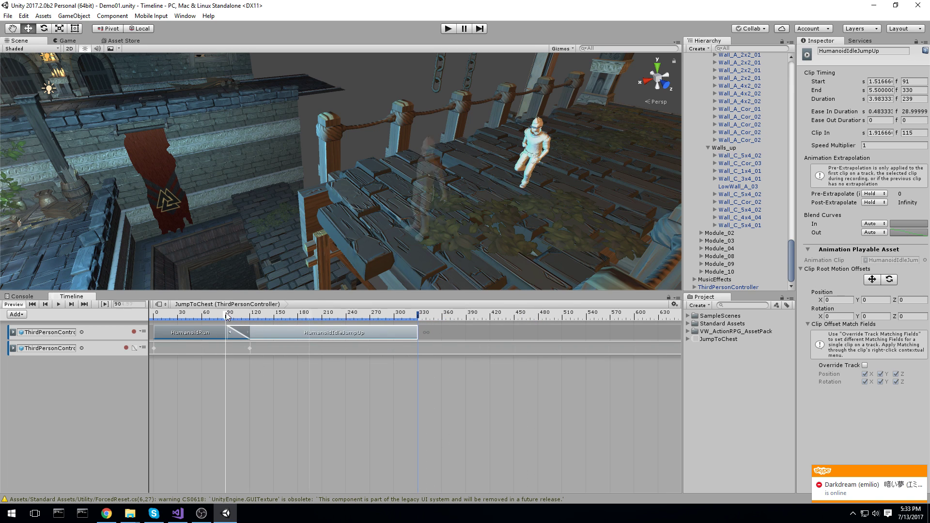
click(58, 304)
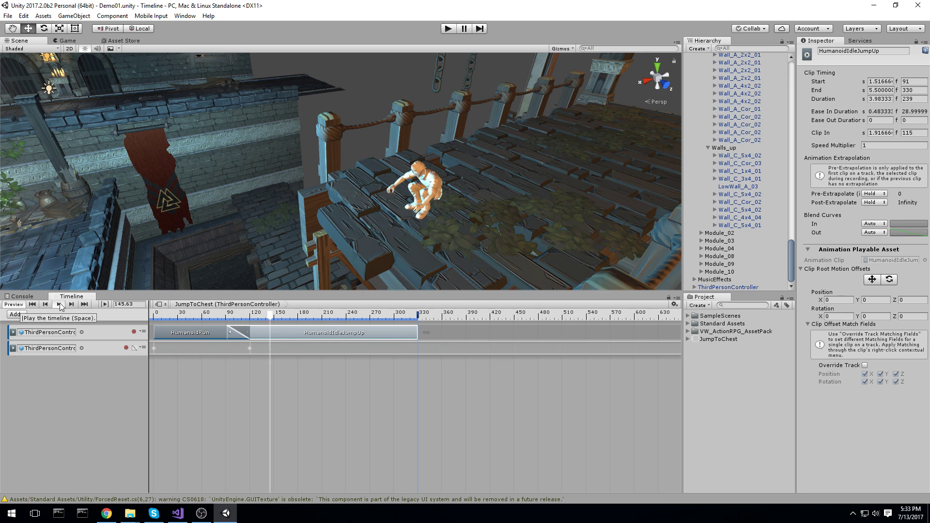
Shift the HumanoidIdleJumpUp clip slightly later and scrub through its blend with the run clip
click(275, 322)
mouse_move(274, 332)
mouse_down()
mouse_move(315, 330)
mouse_move(276, 316)
mouse_move(253, 332)
mouse_move(228, 332)
mouse_move(256, 317)
mouse_move(218, 317)
mouse_move(251, 317)
mouse_move(225, 317)
mouse_move(243, 315)
mouse_move(289, 334)
mouse_up()
mouse_move(241, 317)
mouse_down()
mouse_move(226, 317)
mouse_move(271, 327)
mouse_move(217, 320)
mouse_move(257, 325)
mouse_up()
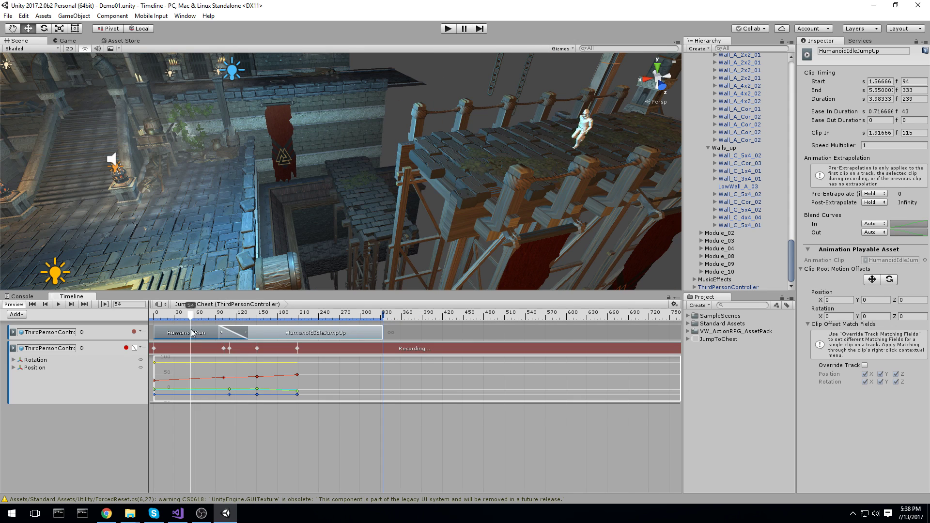
Trim the HumanoidIdleJumpUp clip to end at frame 165 and add the HumanoidFall clip after it
drag(198, 341, 269, 318)
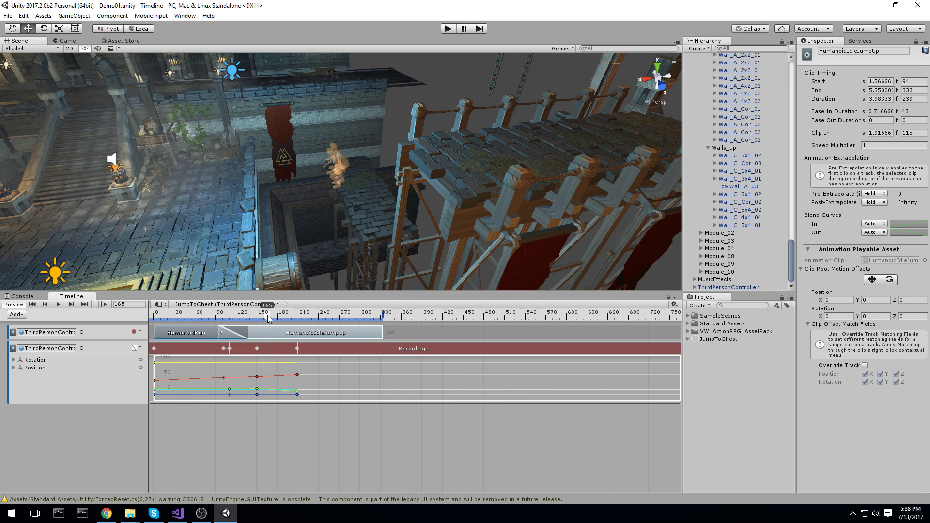
drag(377, 334, 266, 318)
right_click(289, 333)
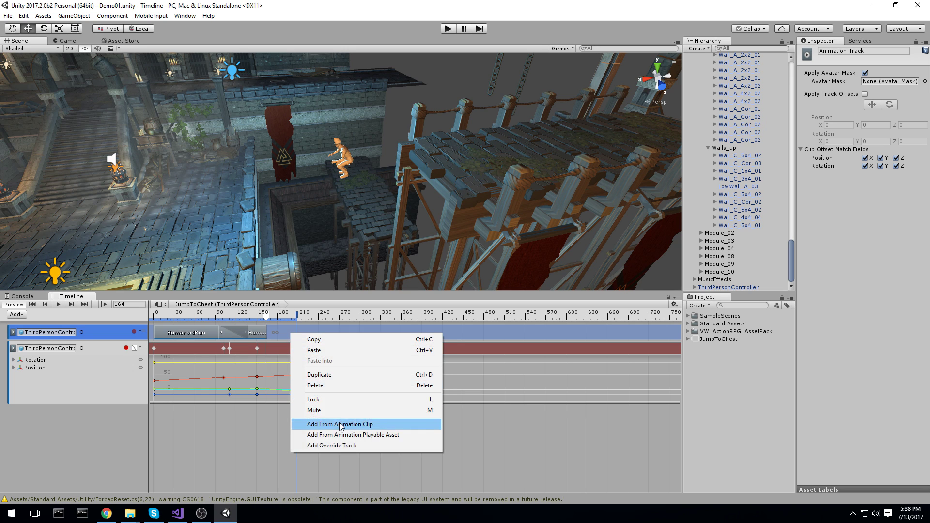
click(340, 424)
text(Fal)
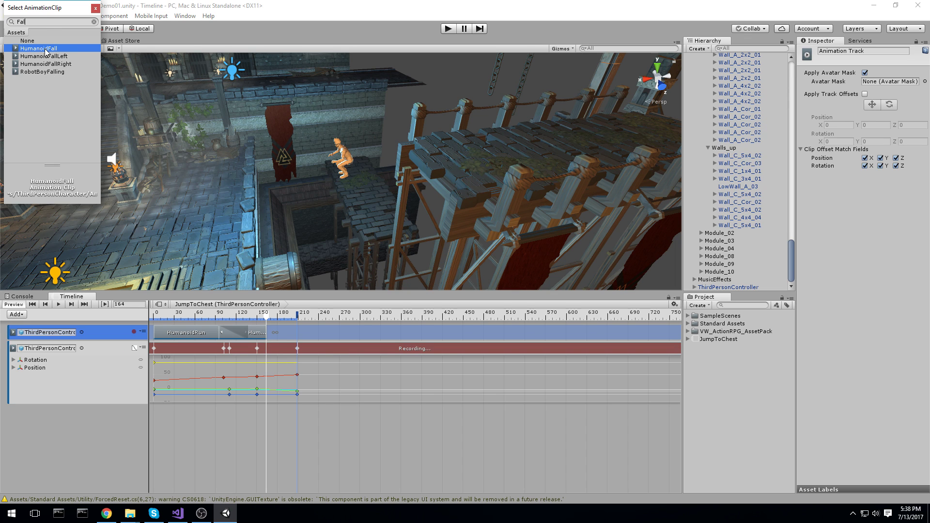
double_click(46, 49)
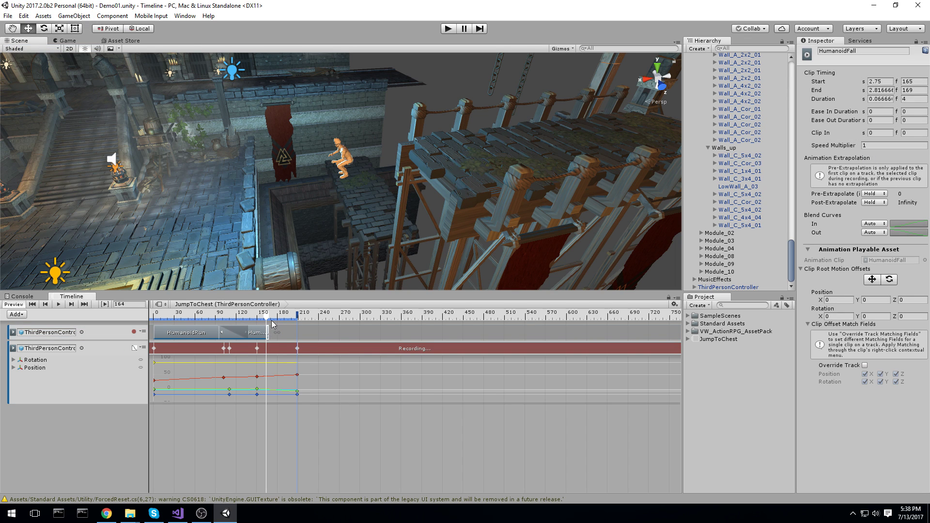
Lengthen the HumanoidFall clip to 69 frames and overlap it with the jump clip from frame 157
scroll(271, 333, up, 1)
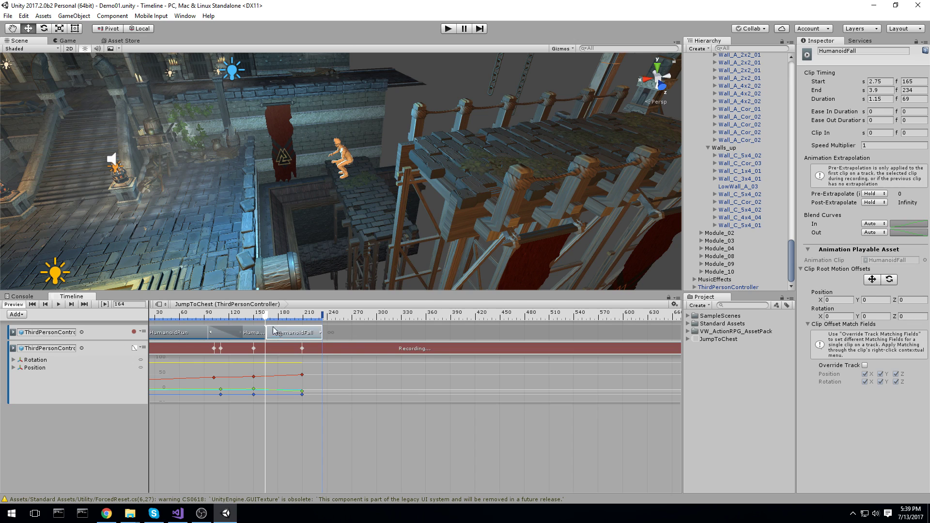
scroll(273, 329, up, 4)
mouse_move(278, 331)
mouse_down()
mouse_move(245, 317)
mouse_move(269, 319)
mouse_move(245, 318)
mouse_move(265, 319)
mouse_up()
Scrub through the fall from frame 164 to 206 and examine the character's descent over the wall near the treasure chest
middle_drag(285, 252, 471, 205)
middle_drag(356, 289, 381, 266)
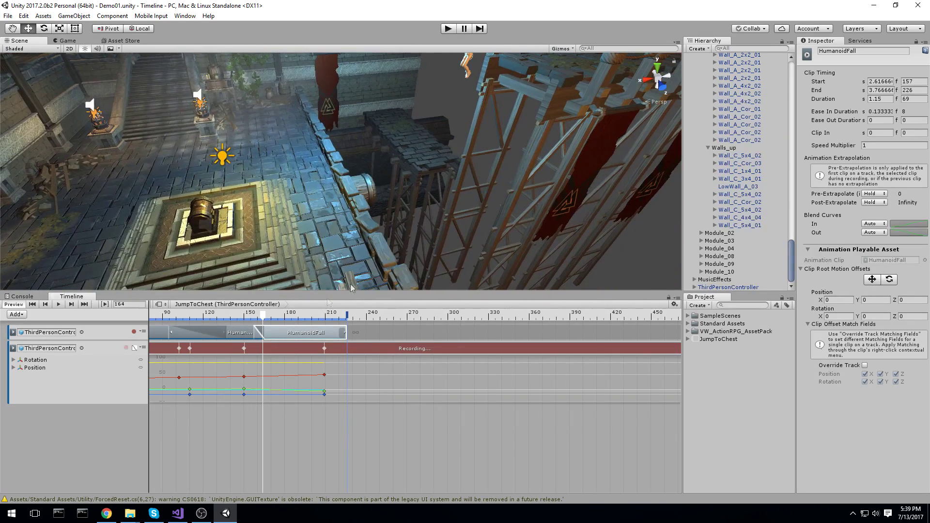
drag(266, 315, 312, 315)
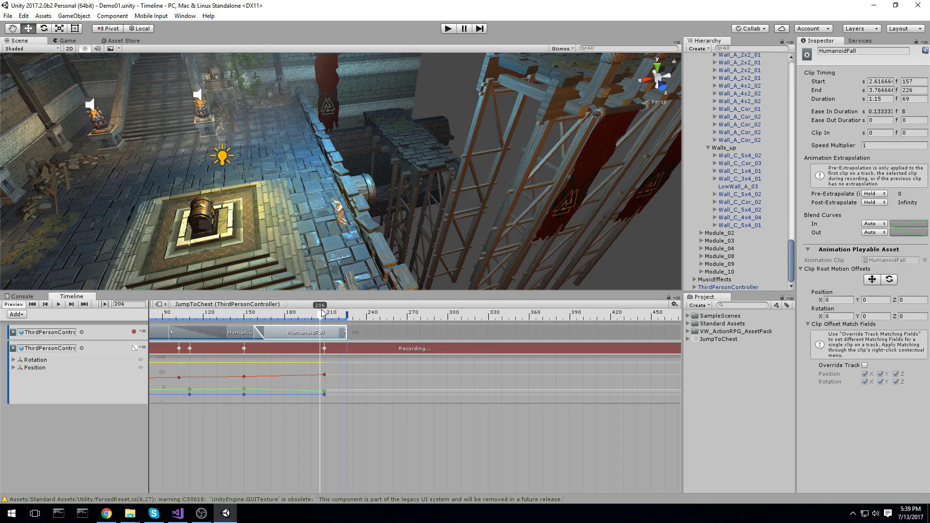
drag(322, 310, 313, 311)
scroll(377, 253, up, 5)
middle_drag(377, 256, 390, 194)
right_drag(382, 199, 403, 181)
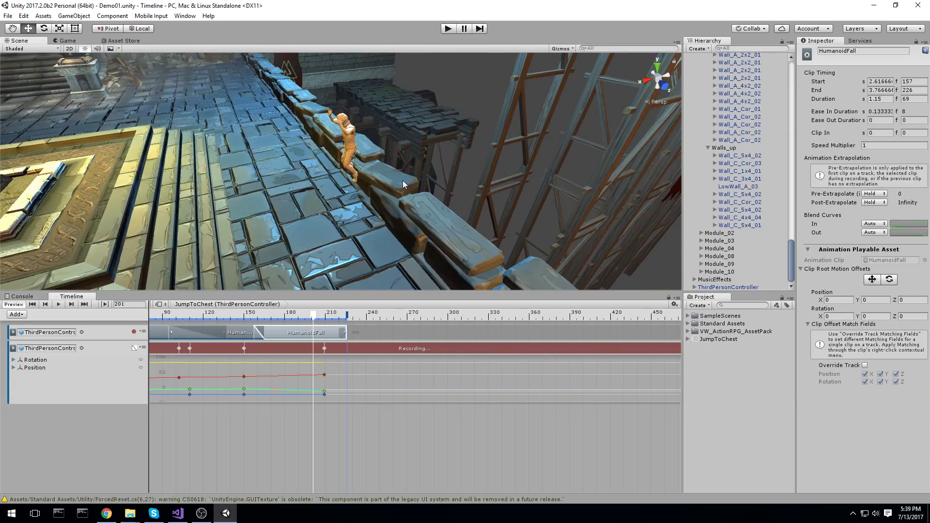
scroll(403, 184, down, 3)
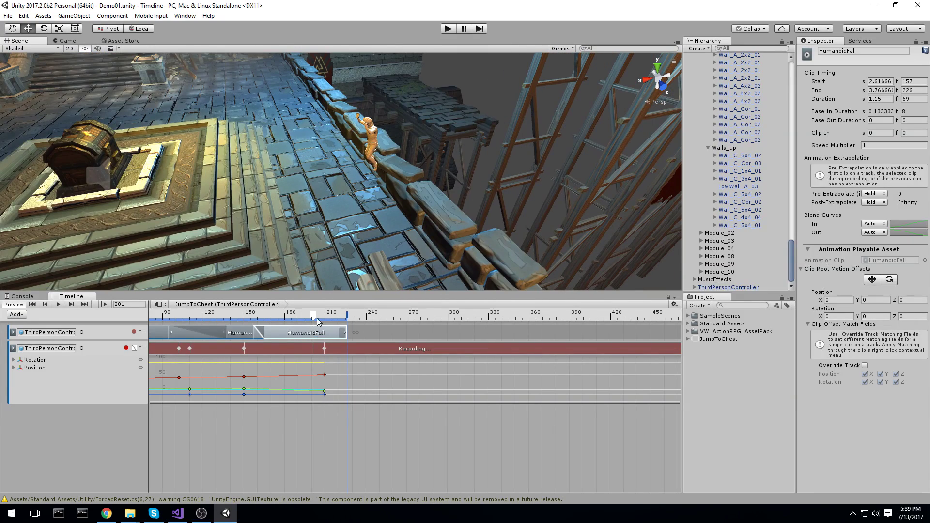
Move to frame 210 and add the HumanoidCrouchIdle clip after the HumanoidFall clip, starting at frame 214
mouse_move(318, 321)
mouse_down()
mouse_move(296, 320)
mouse_move(326, 322)
mouse_up()
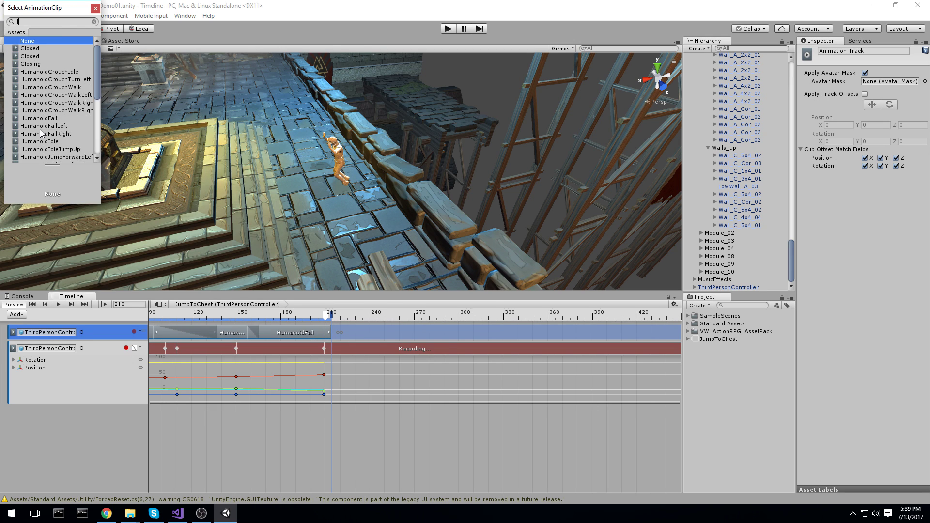
text(land)
key(BackSpace)
key(BackSpace)
key(BackSpace)
key(BackSpace)
text(crou)
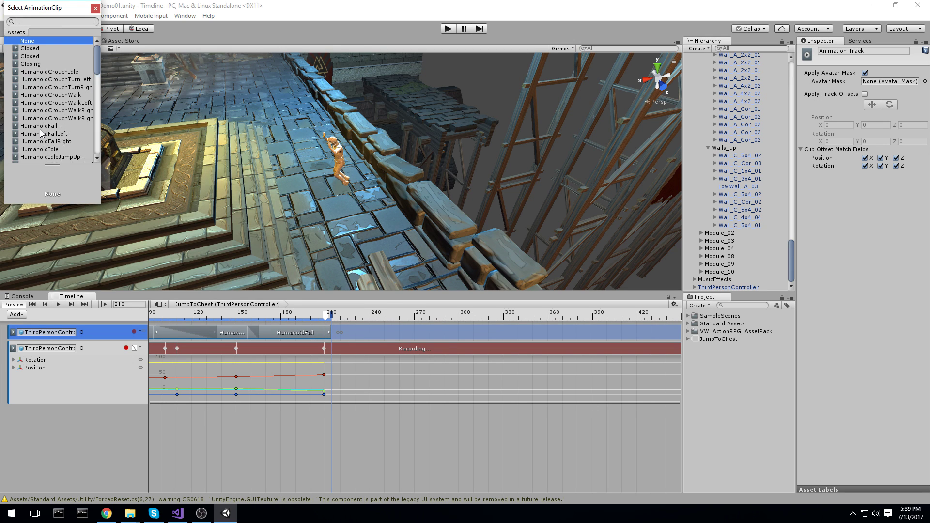
double_click(72, 48)
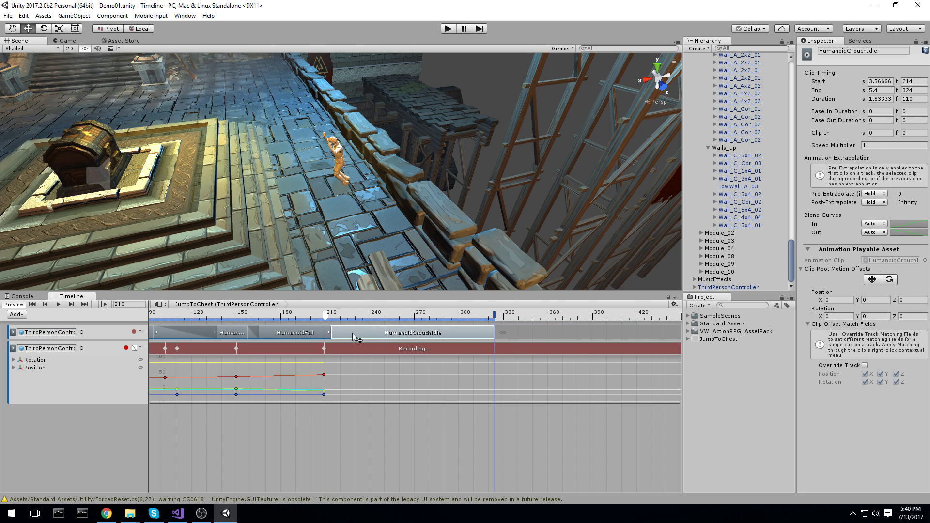
Overlap the HumanoidCrouchIdle clip with HumanoidFall from frame 204 and review the landing up to frame 213
mouse_move(325, 313)
mouse_down()
mouse_move(340, 317)
mouse_move(323, 320)
mouse_move(332, 333)
mouse_move(321, 315)
mouse_move(311, 317)
mouse_move(334, 321)
mouse_move(315, 321)
mouse_up()
key(w)
right_drag(388, 220, 371, 194)
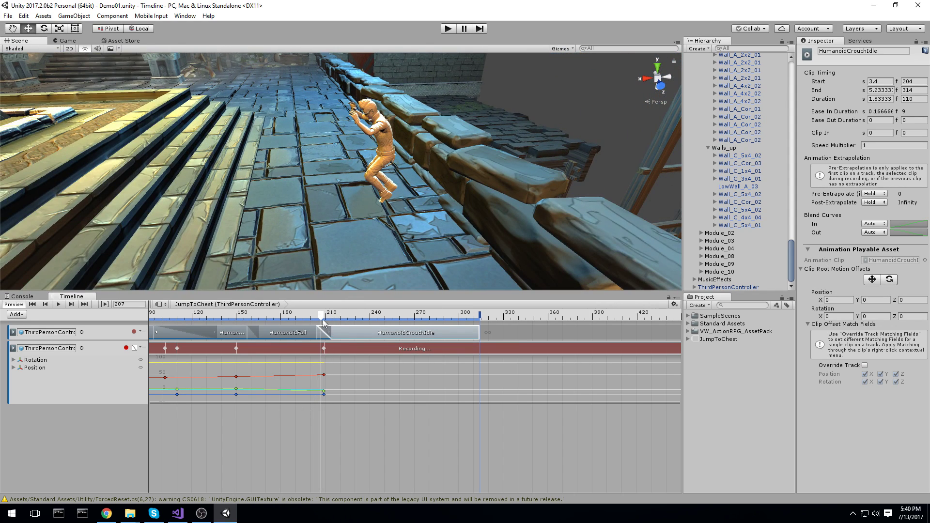
drag(322, 318, 329, 317)
right_drag(338, 262, 389, 236)
middle_drag(388, 235, 481, 167)
right_drag(481, 167, 451, 165)
middle_drag(450, 165, 361, 240)
right_drag(360, 240, 349, 227)
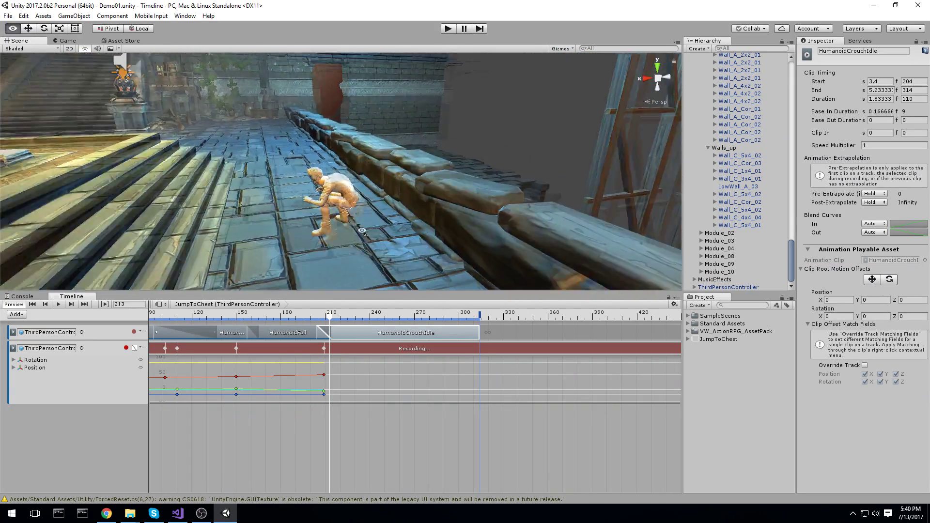
Trim the HumanoidCrouchIdle clip to end at frame 225 and add the HumanoidWalk clip after it
drag(332, 321, 354, 324)
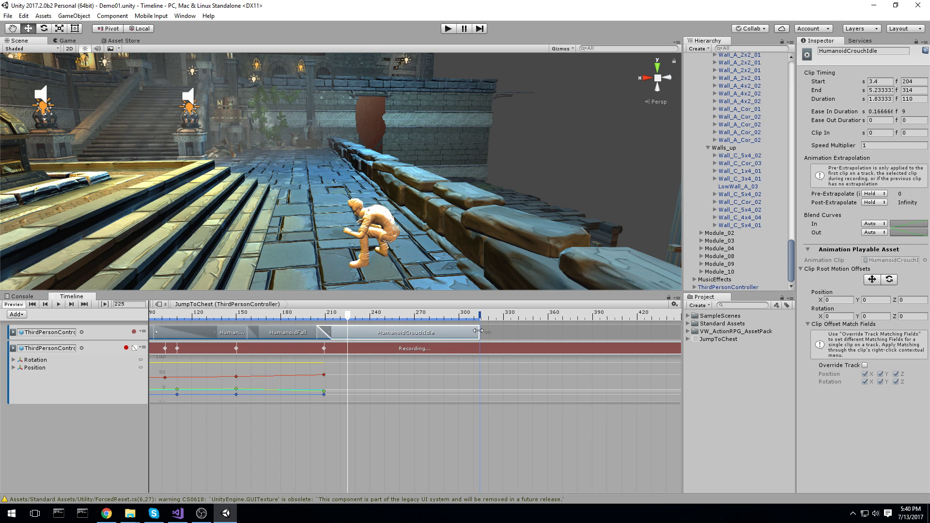
drag(478, 330, 347, 332)
right_click(383, 337)
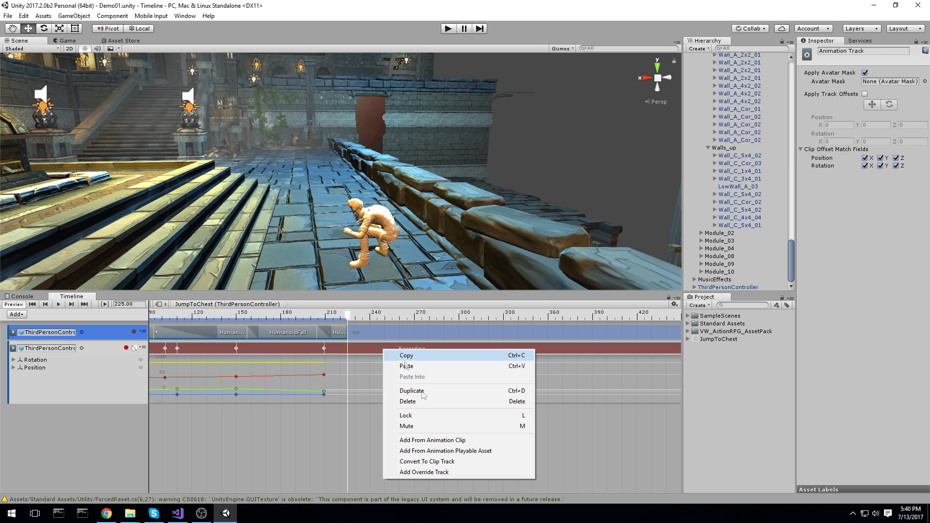
click(429, 441)
text(walk)
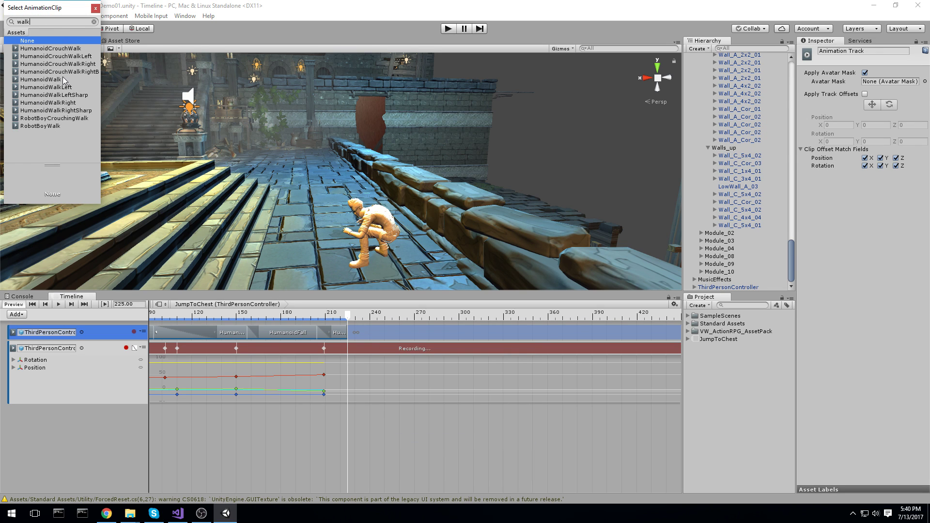
double_click(53, 80)
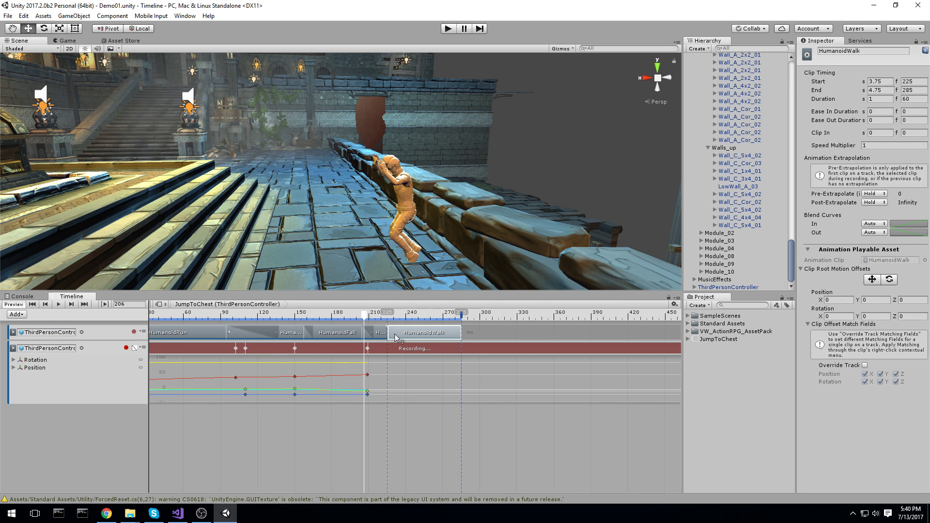
Overlap the HumanoidWalk clip with the crouch clip from frame 218 and check the blend
mouse_move(396, 337)
mouse_down()
mouse_move(374, 319)
mouse_move(383, 321)
mouse_move(393, 326)
mouse_move(365, 329)
mouse_move(382, 330)
mouse_up()
click(368, 317)
Add keys at frame 221 on the character's recorded rotation and position curves
click(382, 363)
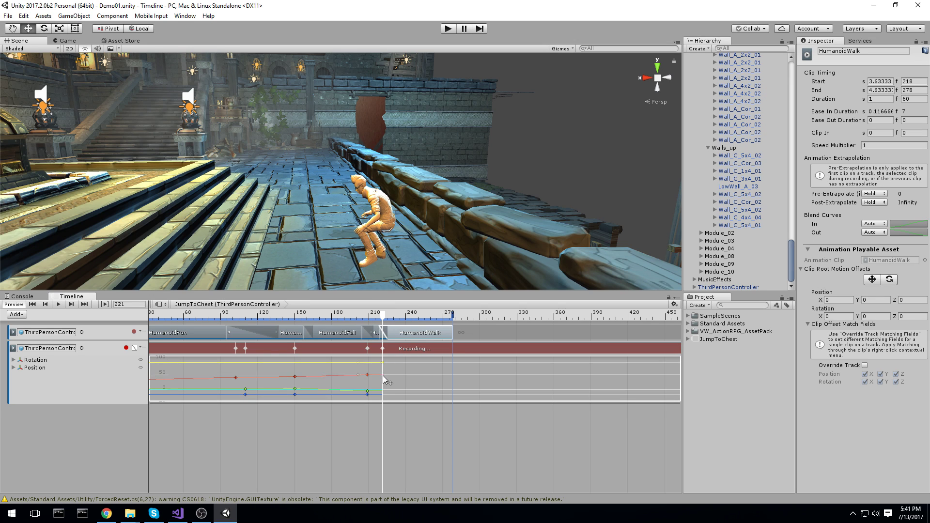
double_click(382, 389)
double_click(382, 395)
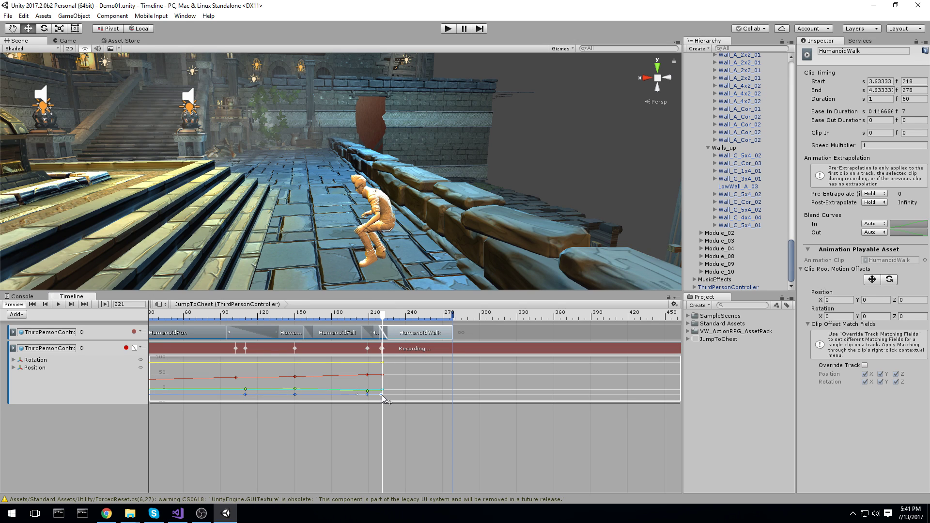
Key the ThirdPersonController at frame 253, moved along the walkway to X position 51.019
drag(384, 324, 421, 337)
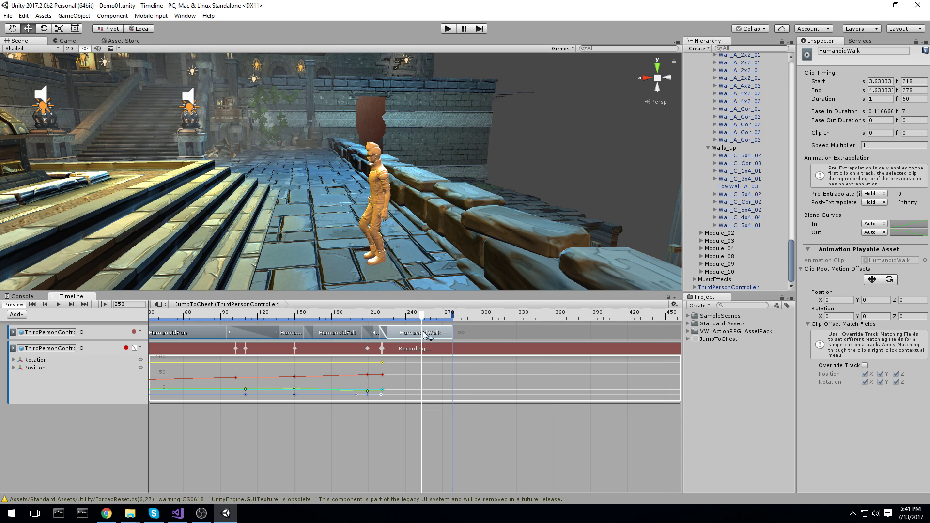
click(370, 200)
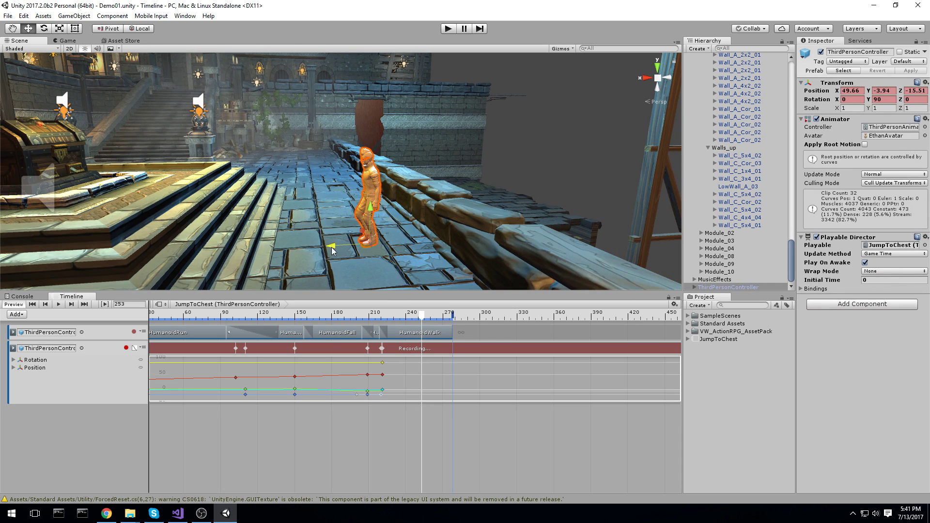
drag(331, 247, 262, 249)
middle_drag(262, 249, 349, 155)
Play back the JumpToChest timeline from a wider view to review the run, jump, landing and walk
scroll(475, 147, down, 10)
middle_drag(447, 134, 468, 260)
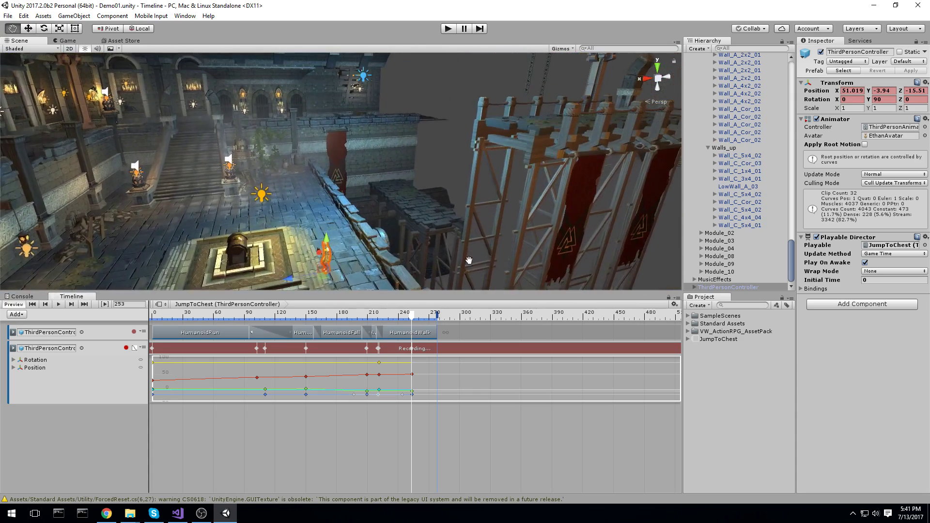
right_drag(469, 260, 401, 286)
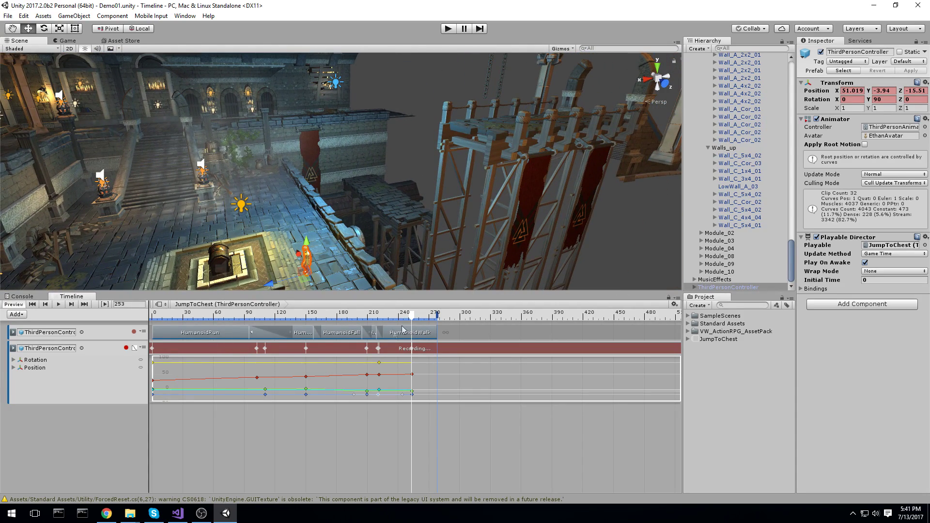
click(58, 305)
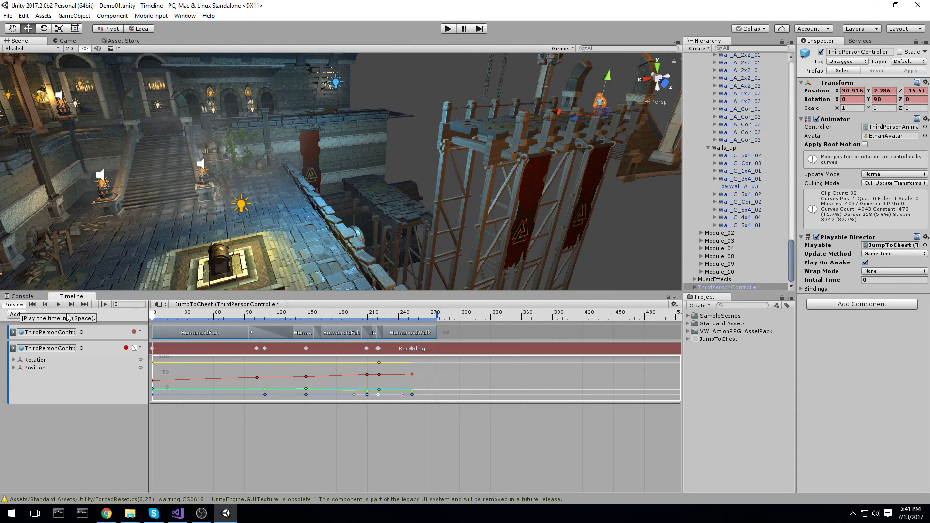
click(58, 304)
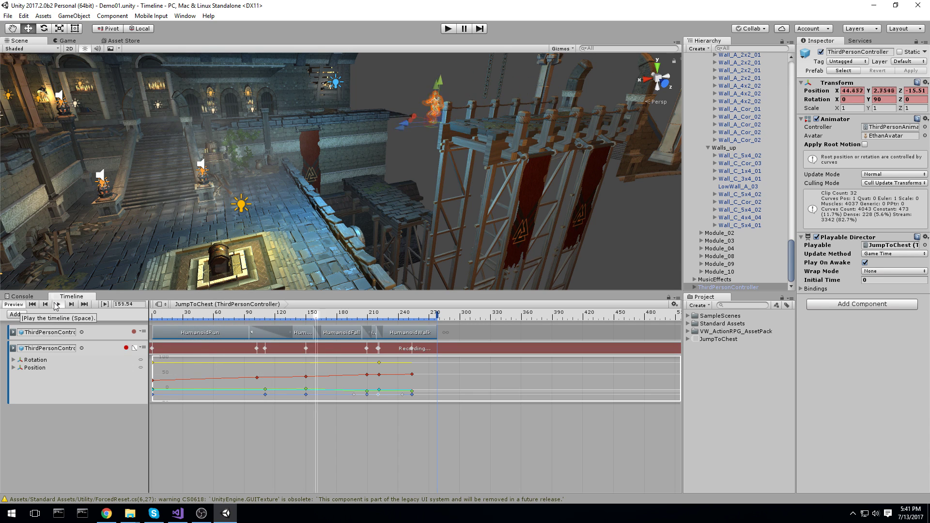
scroll(388, 220, down, 3)
middle_drag(388, 220, 358, 220)
right_drag(357, 221, 411, 194)
middle_drag(411, 194, 410, 241)
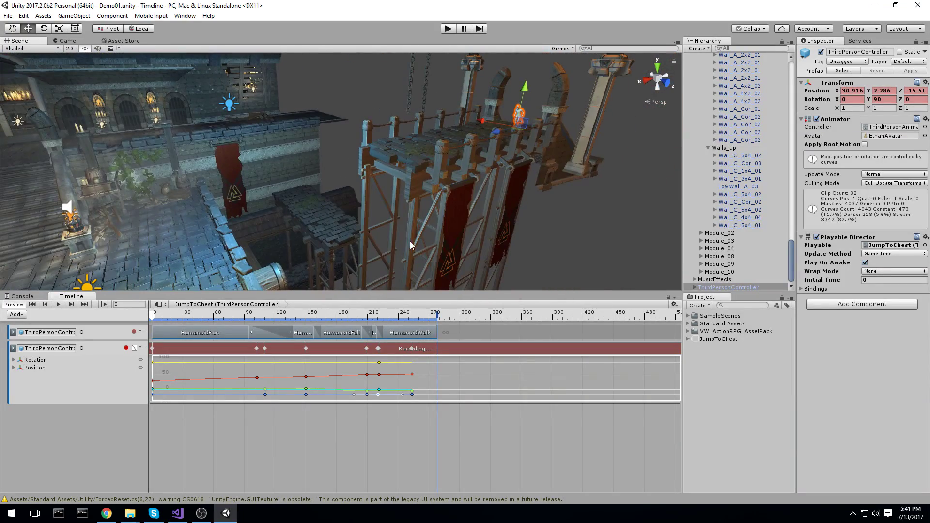
Stop recording on the character's keyframed track, scrub the timeline and reselect the ThirdPersonController
click(127, 348)
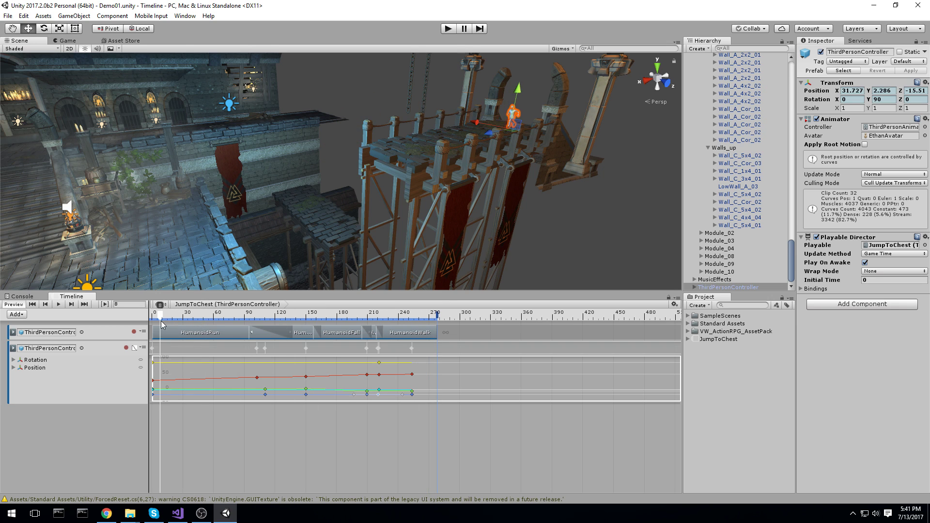
click(249, 317)
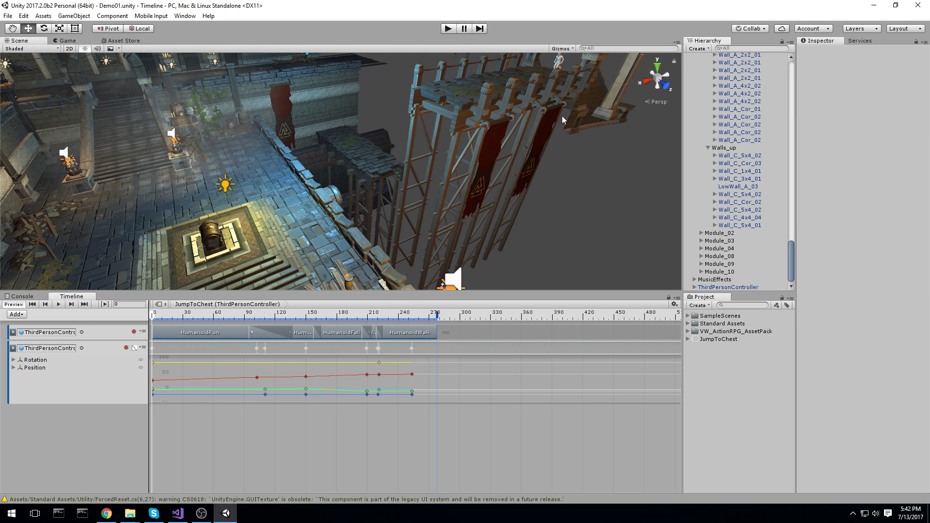
right_drag(561, 115, 561, 103)
click(562, 79)
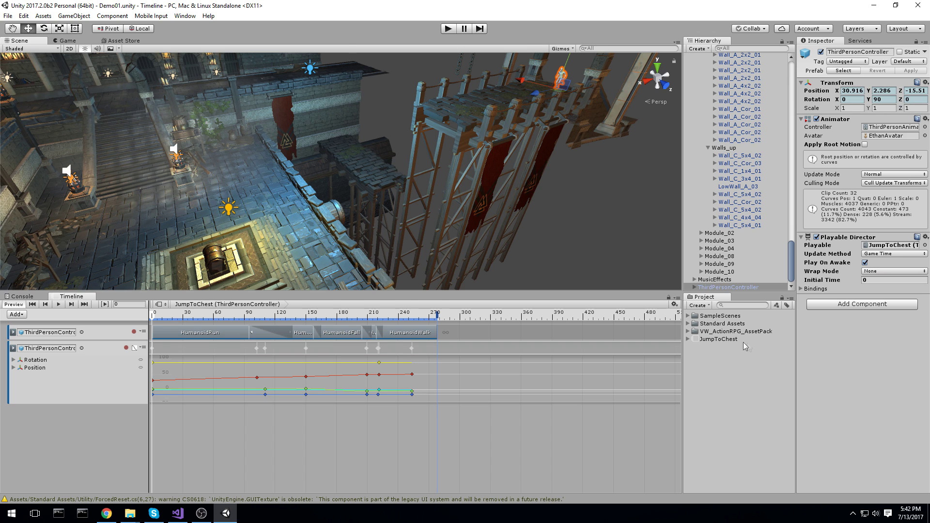
Select the JumpToChest timeline asset in the project to view its tracks and properties
click(714, 339)
click(717, 351)
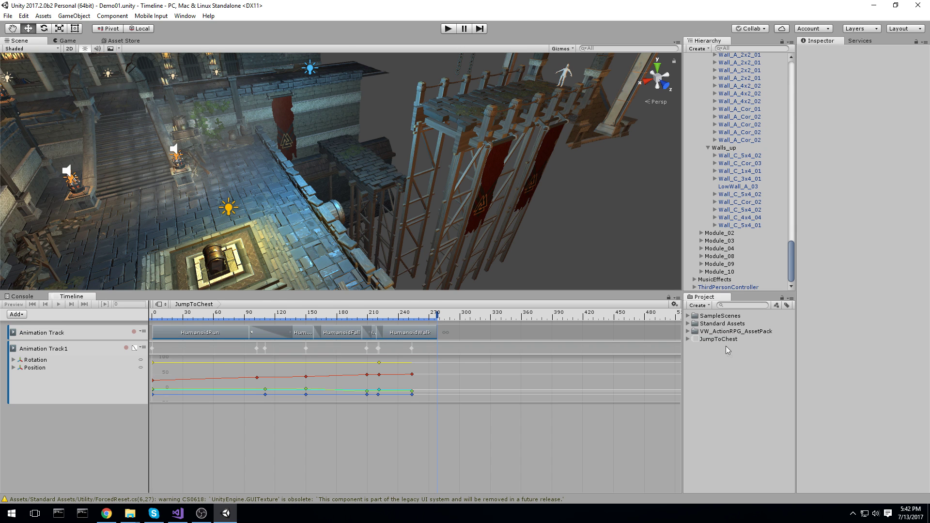
click(715, 340)
Select the Wall_A_2x2_01 piece beside the character's landing spot and rename it ThisWall
mouse_move(473, 163)
right_down()
mouse_move(467, 199)
mouse_move(448, 204)
mouse_move(480, 141)
mouse_move(461, 156)
right_up()
scroll(436, 205, up, 4)
middle_drag(460, 156, 459, 182)
scroll(455, 184, down, 3)
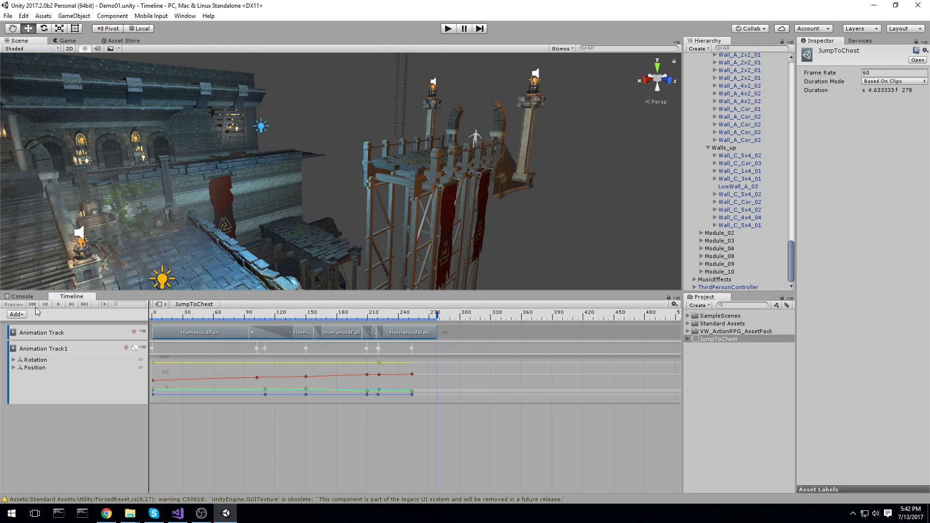
right_drag(387, 155, 368, 200)
middle_drag(403, 271, 432, 223)
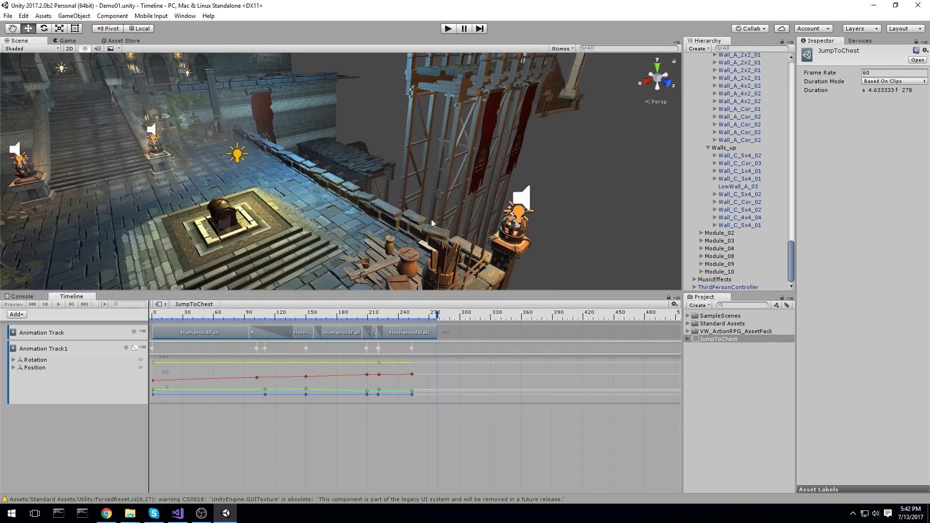
click(375, 209)
right_drag(374, 209, 494, 228)
scroll(412, 226, up, 5)
scroll(410, 222, down, 5)
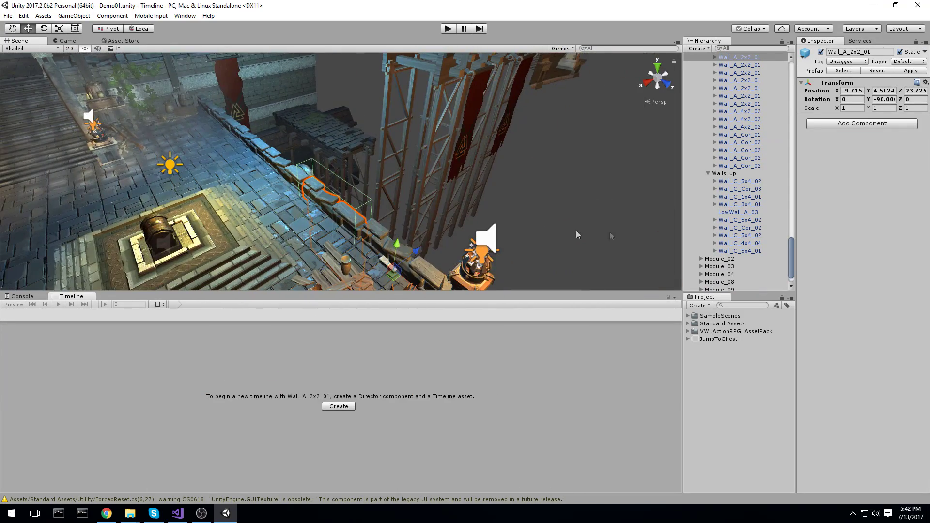
scroll(738, 275, up, 6)
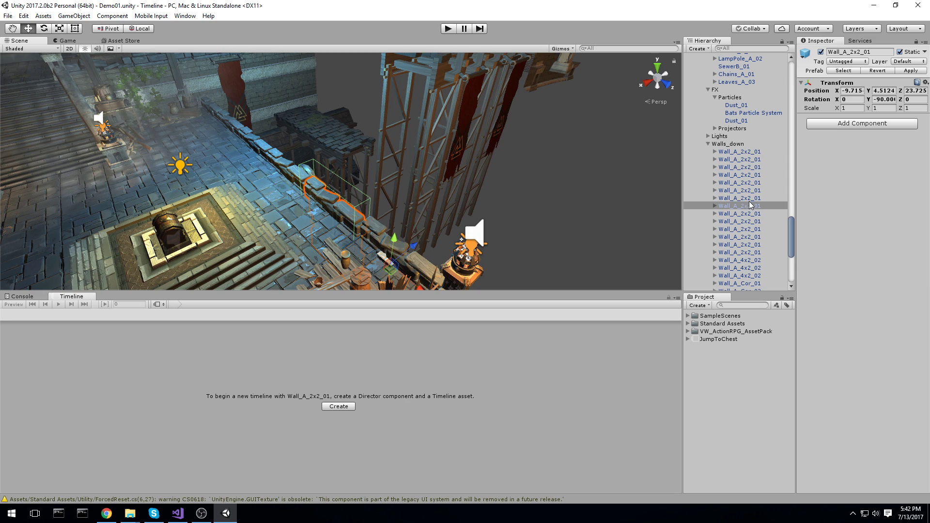
click(750, 205)
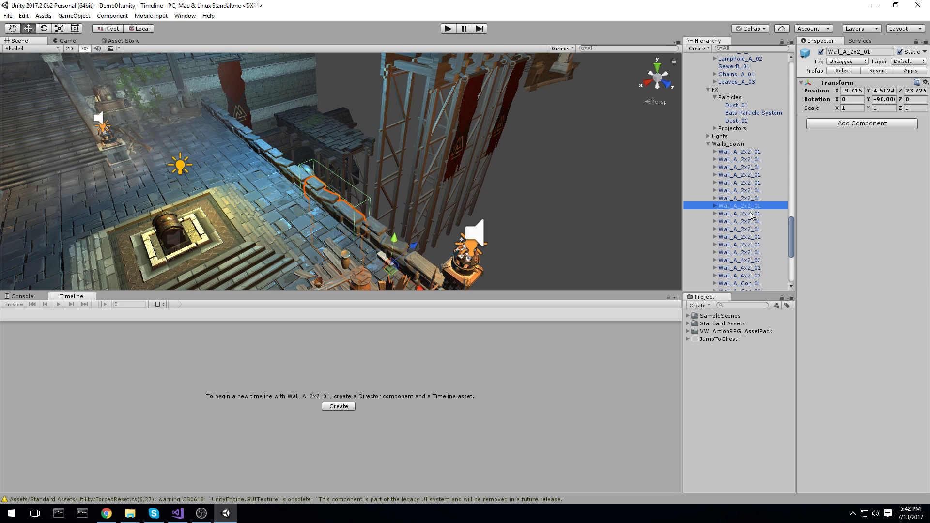
key(F2)
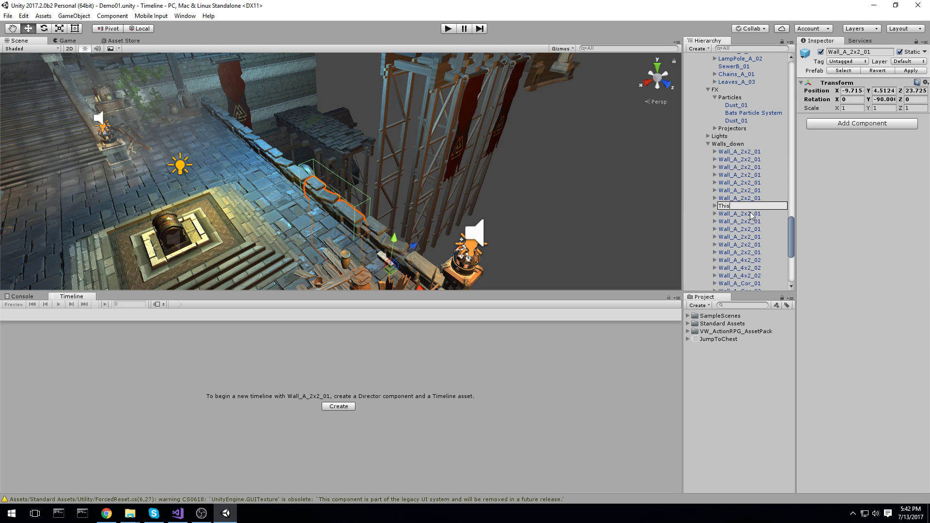
text(ThisWall)
key(Return)
Reselect the ThirdPersonController and add an Animation Track for ThisWall to its JumpToChest timeline
right_drag(649, 174, 514, 108)
click(542, 68)
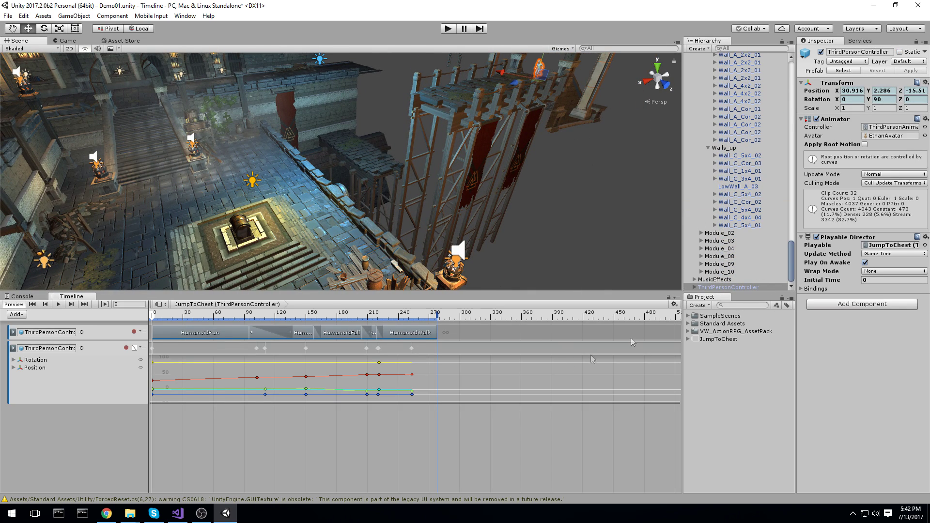
scroll(746, 195, up, 5)
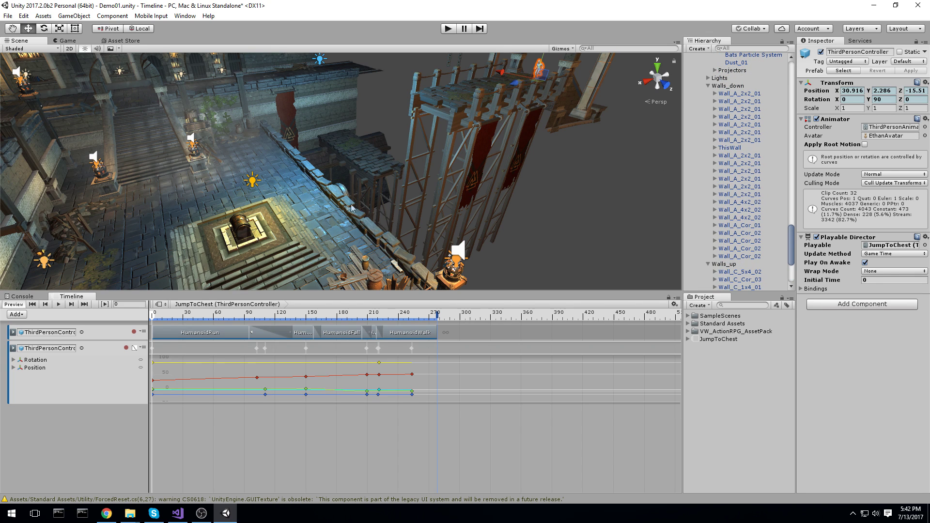
drag(734, 151, 580, 181)
drag(100, 426, 100, 426)
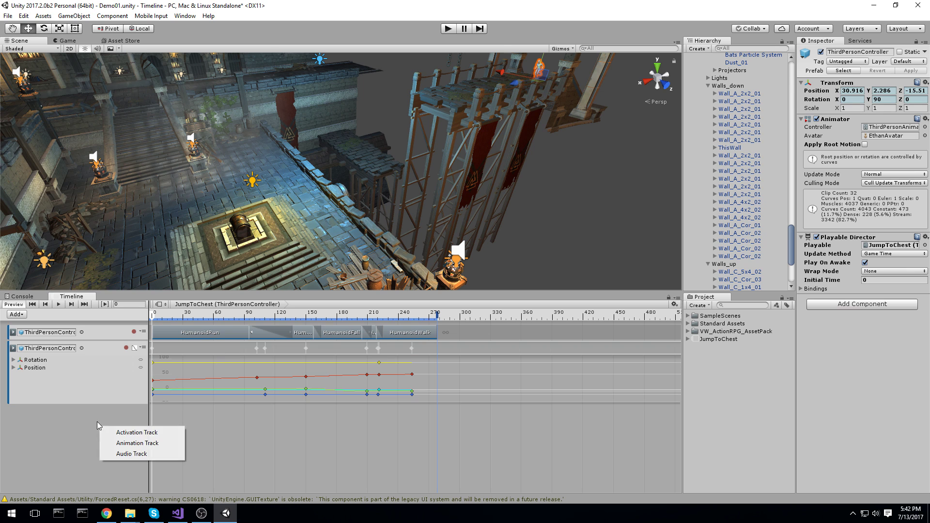
click(156, 444)
scroll(327, 240, down, 2)
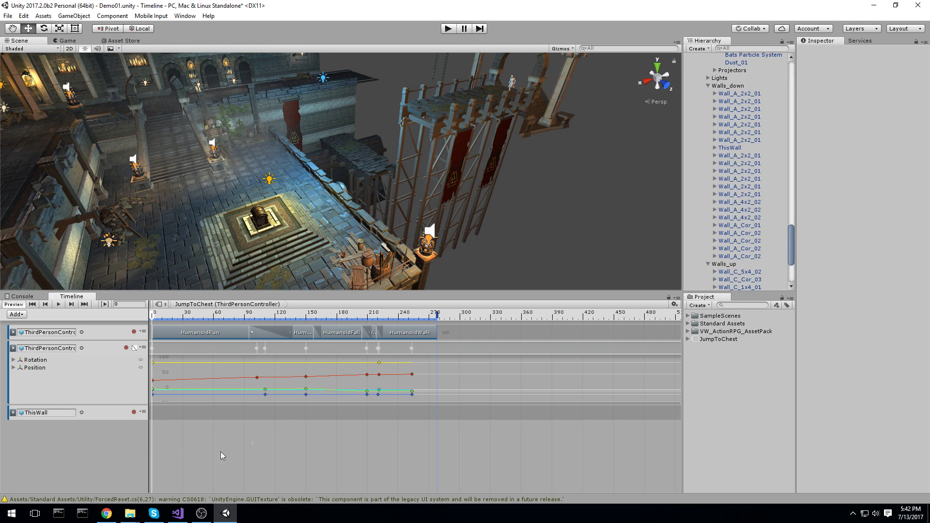
click(108, 413)
Scrub the timeline to frame 210, where the character lands in front of the wall
right_drag(483, 214, 476, 214)
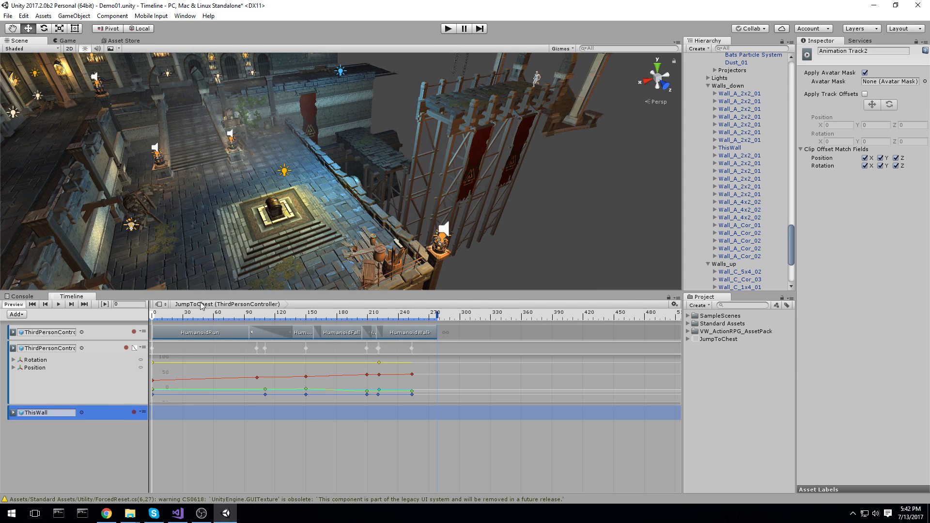
drag(153, 315, 340, 326)
key(w)
right_drag(425, 200, 382, 201)
drag(343, 318, 367, 318)
right_drag(334, 213, 393, 203)
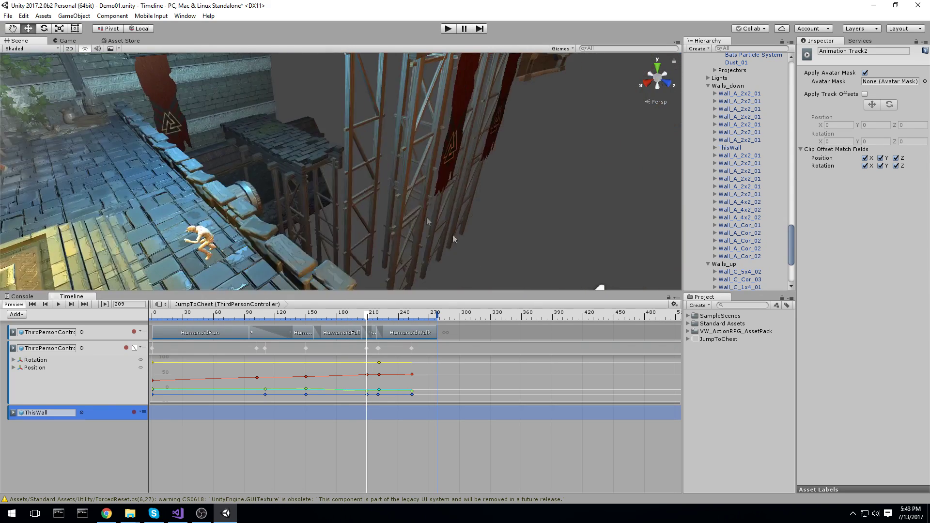
middle_drag(392, 204, 465, 157)
right_drag(465, 158, 411, 184)
drag(367, 316, 368, 318)
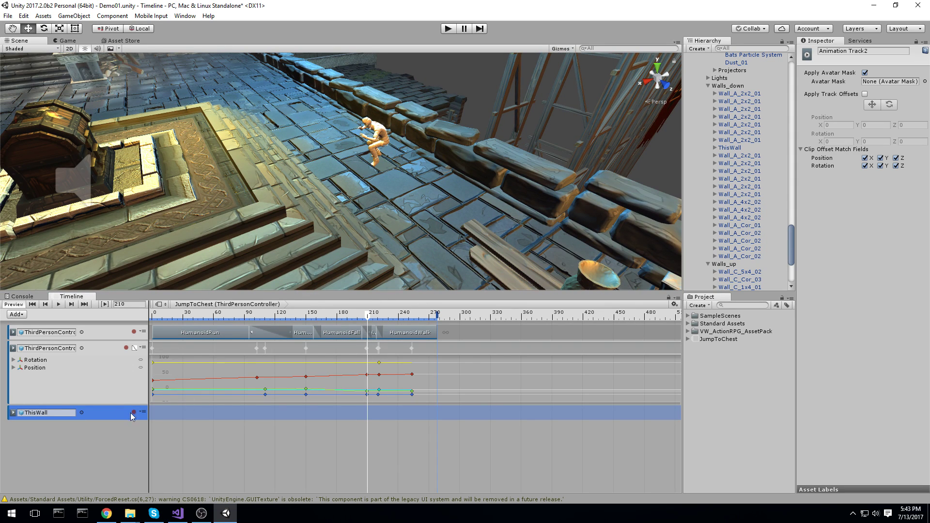
Record a starting position key for ThisWall at frame 210 and check it in the Animation window
click(133, 413)
click(732, 148)
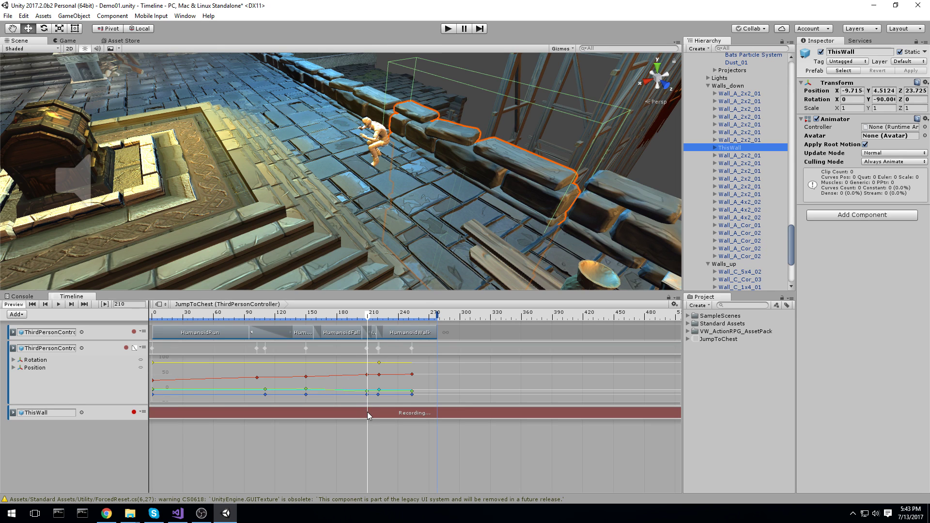
click(861, 90)
key(Return)
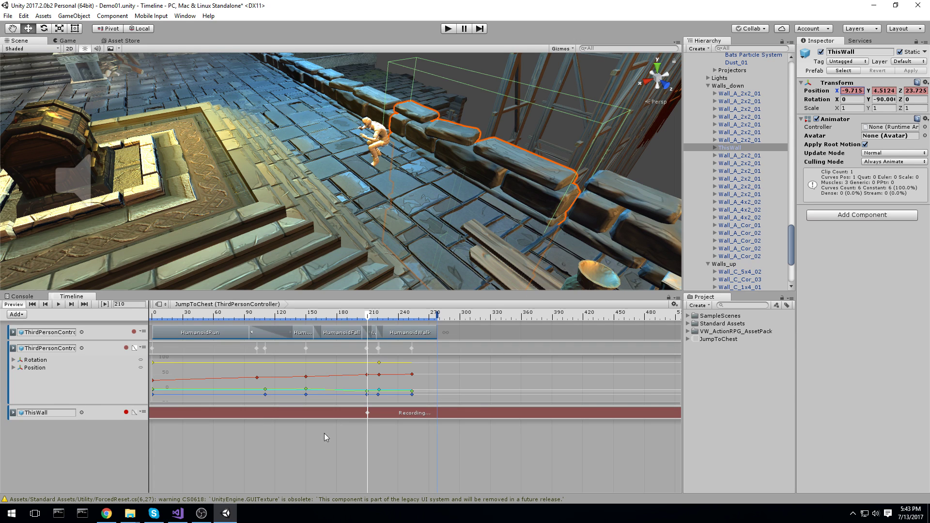
double_click(366, 414)
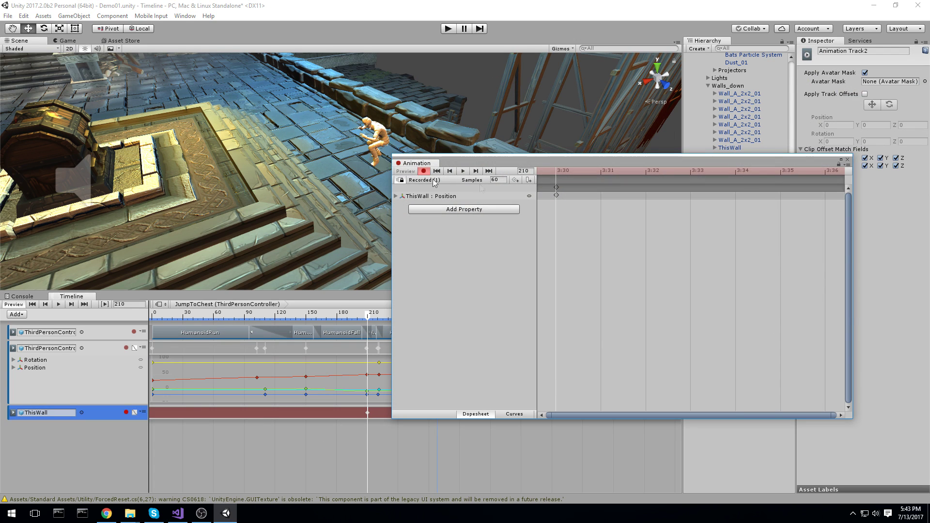
click(846, 160)
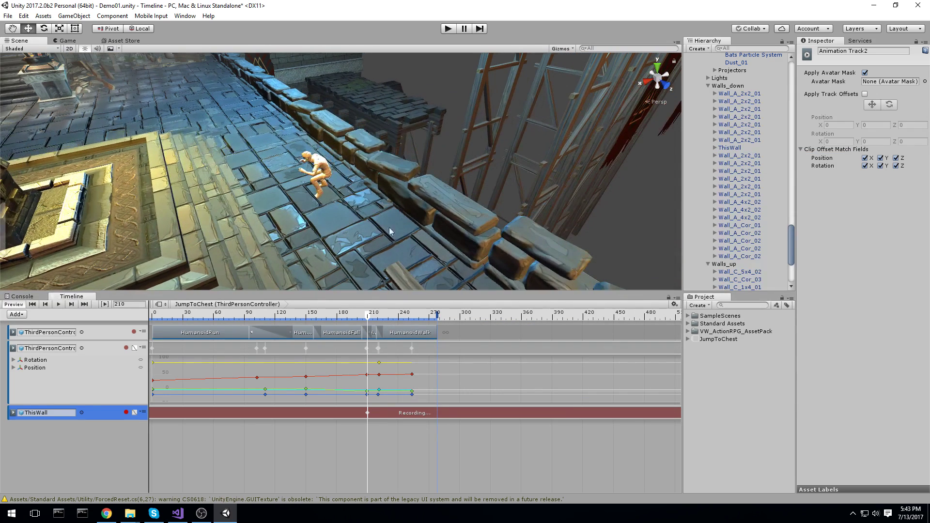
At frame 219, key ThisWall at position X -9.78, Y 4.37 with an X rotation of 3.944
drag(374, 317, 377, 320)
click(729, 148)
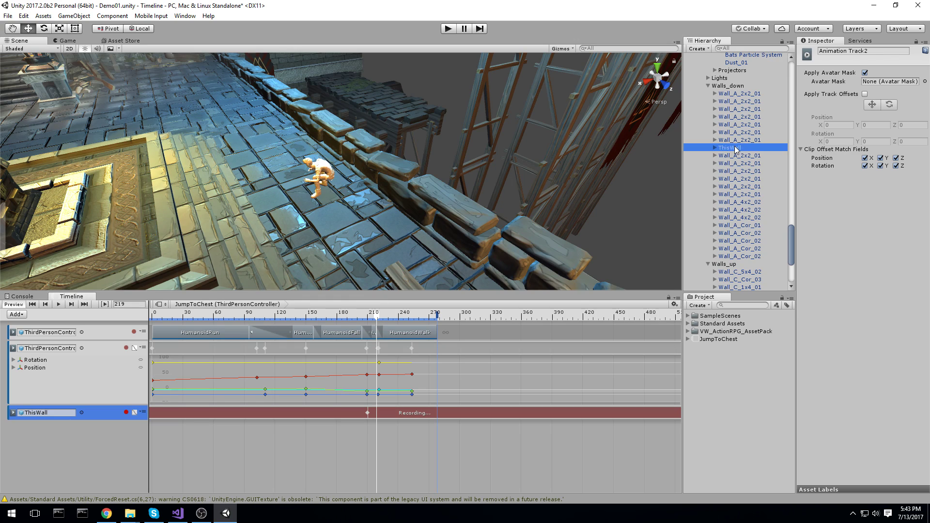
key(f)
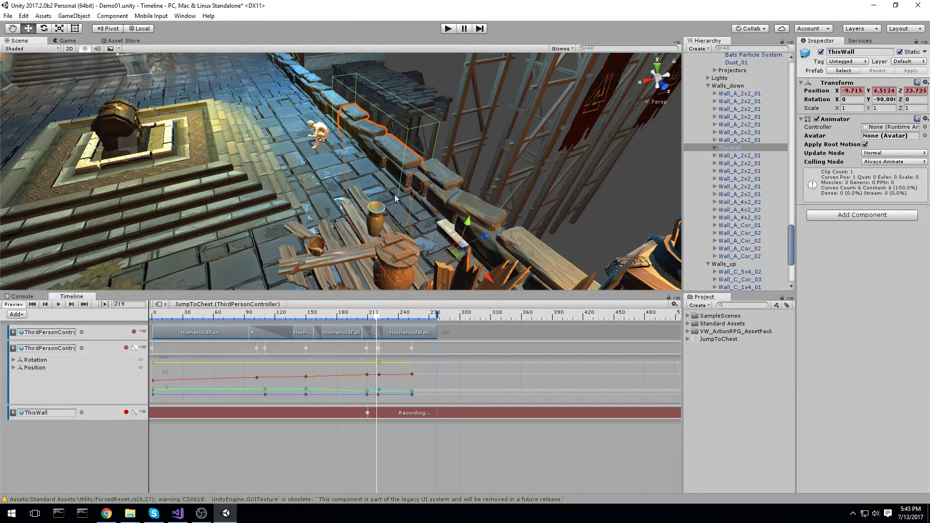
drag(489, 240, 471, 226)
key(e)
key(w)
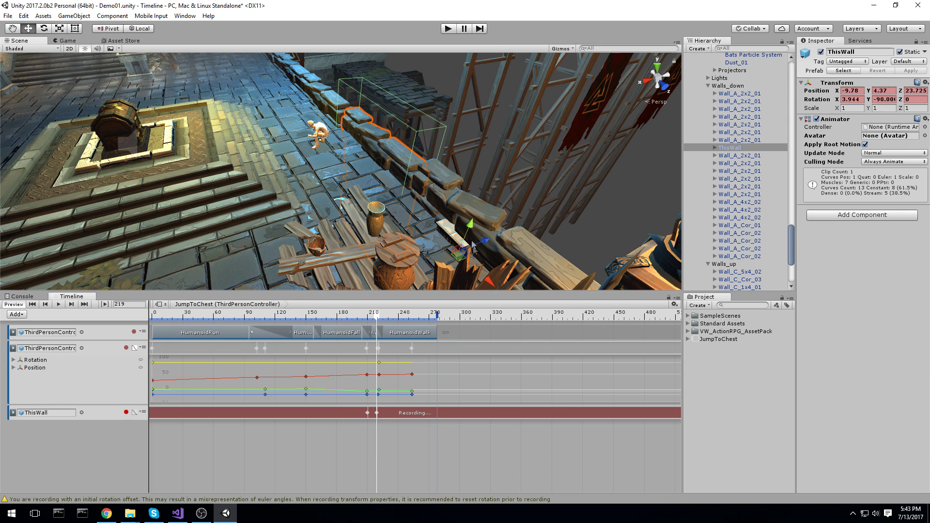
Adjust ThisWall's key at frame 219 to X position -9.88 and X rotation 0.766
mouse_move(378, 320)
mouse_down()
mouse_move(367, 321)
mouse_move(379, 324)
mouse_up()
key(e)
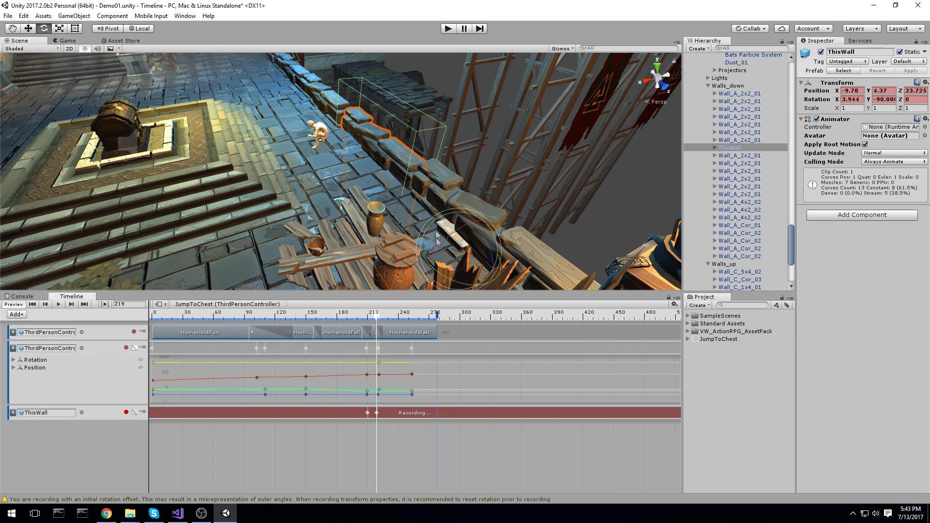
drag(446, 243, 489, 240)
key(w)
At frame 250, tilt ThisWall outward to an X rotation of 45.766 and lower it to position X -10.57, Y 3.04
drag(378, 309, 410, 314)
key(e)
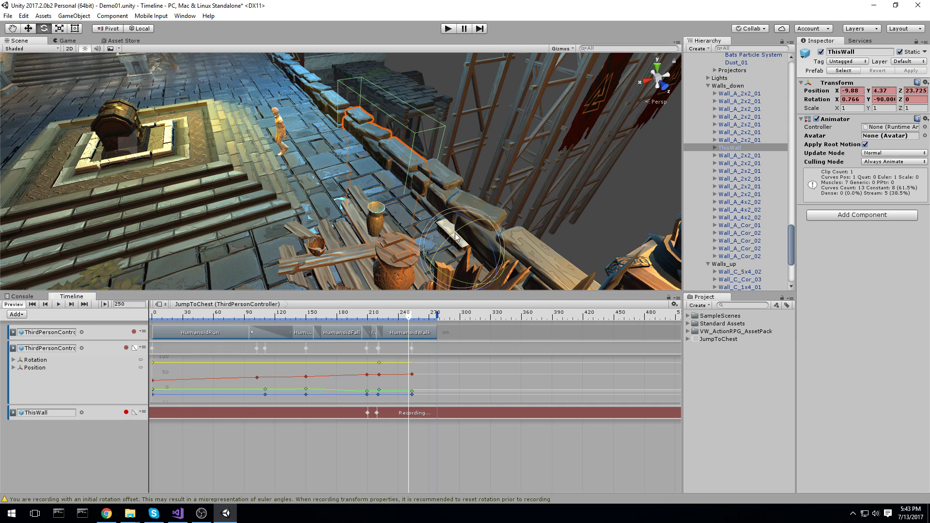
ctrl+drag(454, 233, 522, 213)
key(w)
scroll(465, 220, down, 5)
right_drag(465, 221, 448, 218)
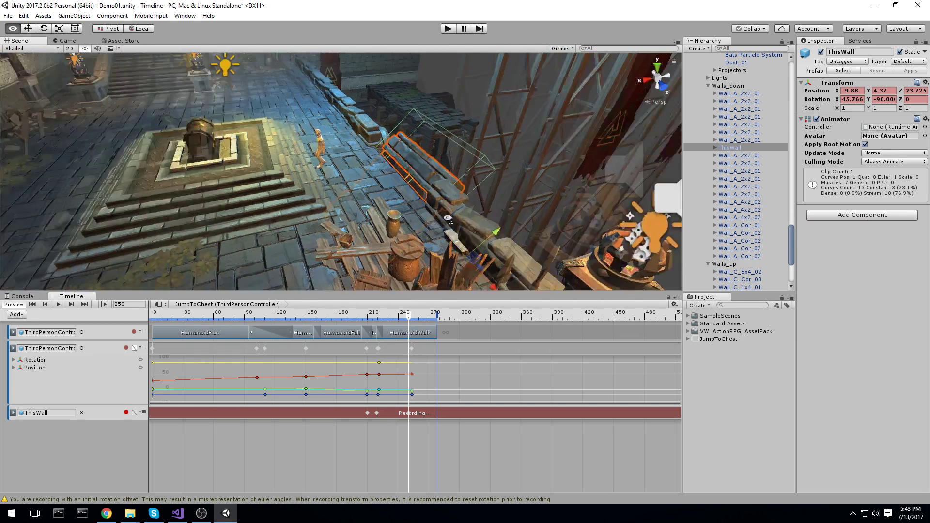
alt+drag(448, 218, 262, 231)
right_drag(281, 198, 267, 194)
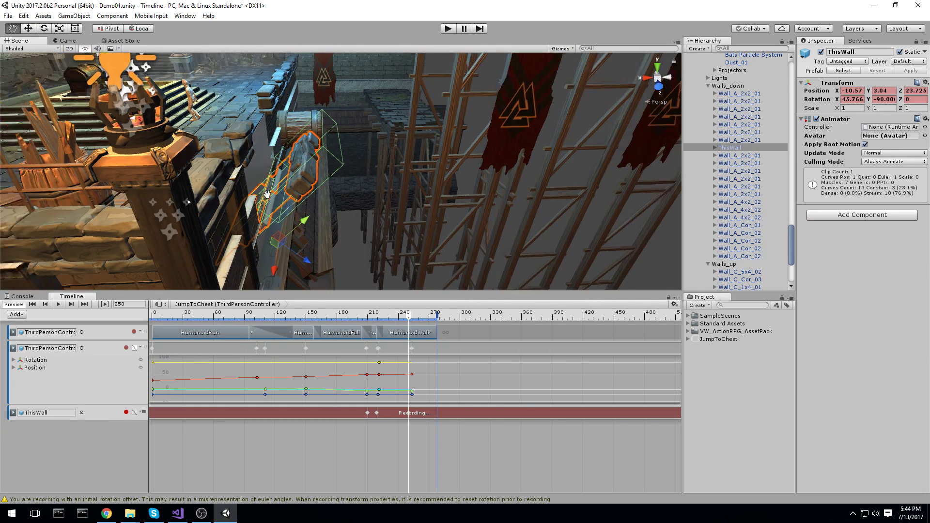
At frame 276, move ThisWall further down to record another key for its fall, and save the scene
alt+drag(267, 194, 472, 235)
mouse_move(408, 320)
mouse_down()
mouse_move(364, 324)
mouse_move(413, 331)
mouse_up()
alt+drag(465, 283, 435, 251)
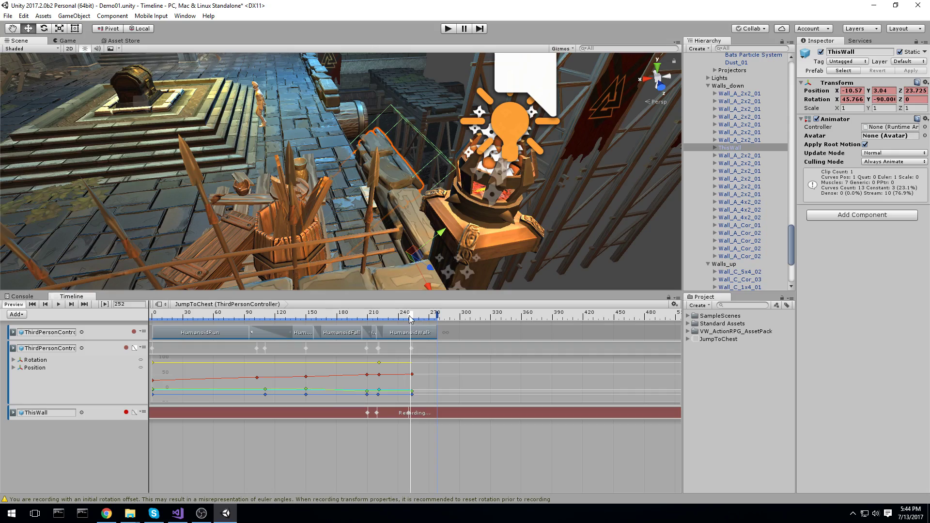
drag(409, 316, 435, 318)
scroll(445, 230, down, 3)
middle_drag(446, 232, 387, 178)
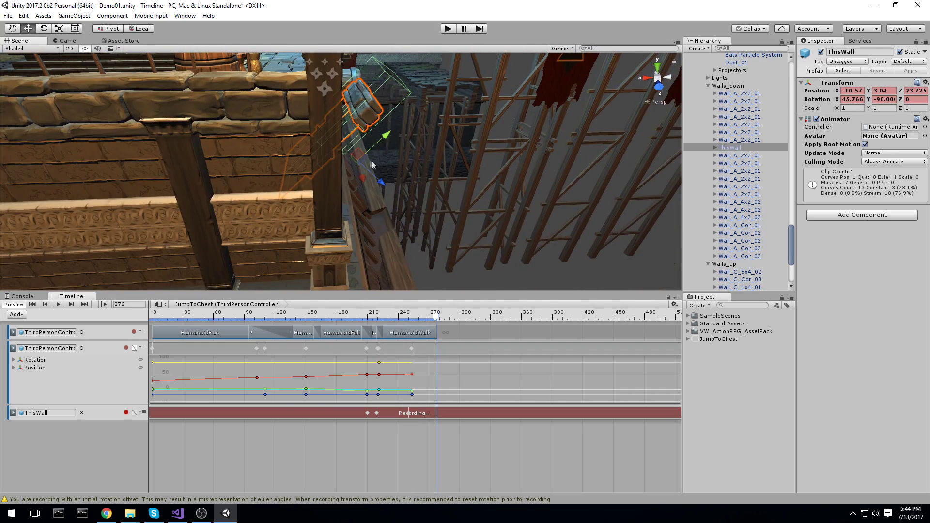
drag(360, 155, 372, 199)
alt+drag(375, 199, 411, 207)
middle_drag(428, 209, 494, 240)
key(ctrl+s)
Enlarge the Scene view, frame the chest courtyard and tower, and play the JumpToChest timeline from the start
alt+drag(401, 176, 470, 189)
middle_drag(469, 189, 539, 164)
click(574, 199)
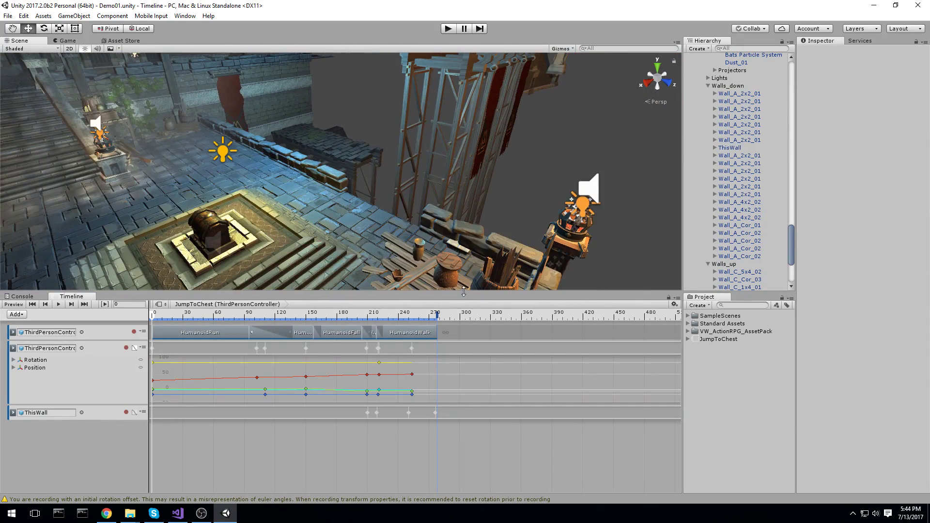
drag(463, 291, 463, 370)
middle_drag(550, 188, 548, 207)
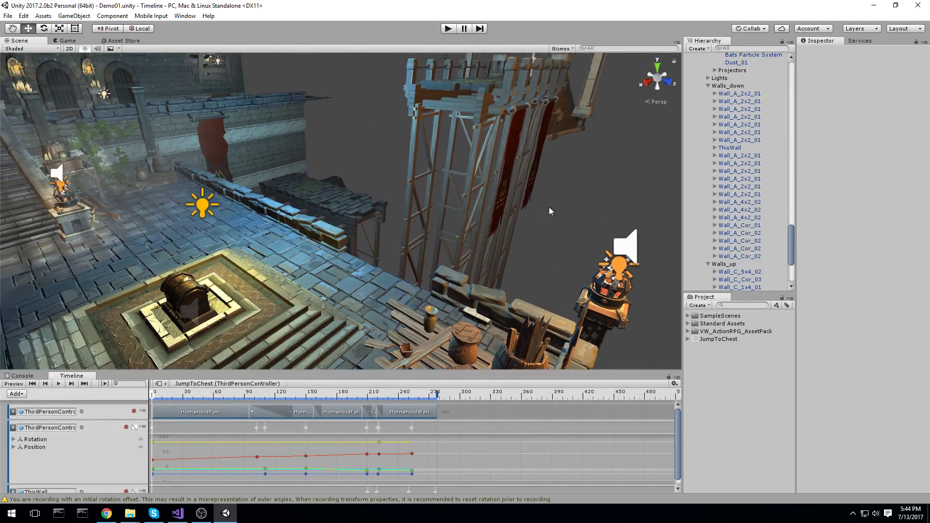
scroll(548, 208, down, 5)
click(58, 383)
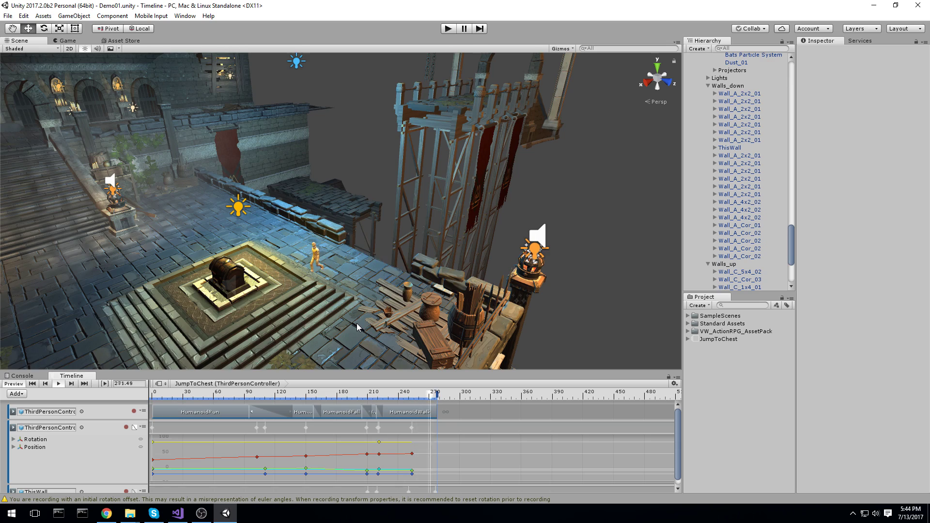
middle_drag(356, 324, 393, 281)
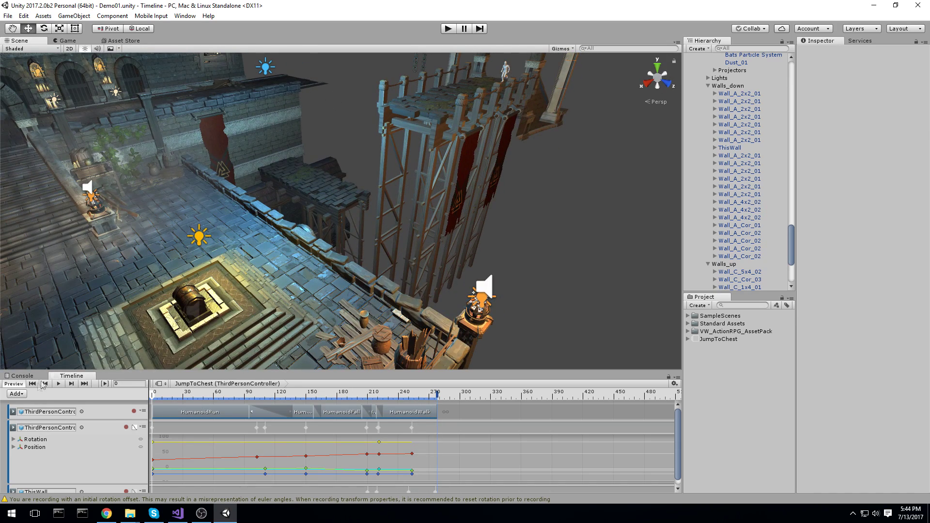
click(59, 384)
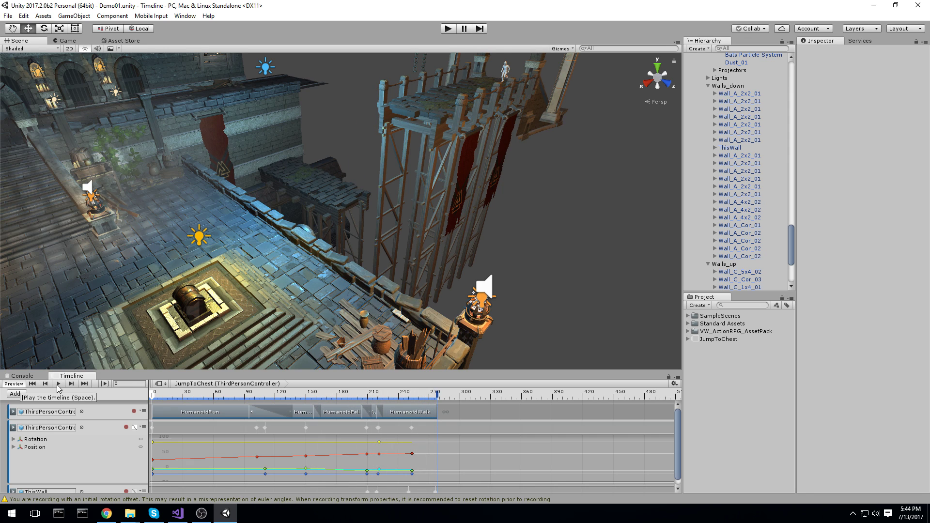
click(59, 384)
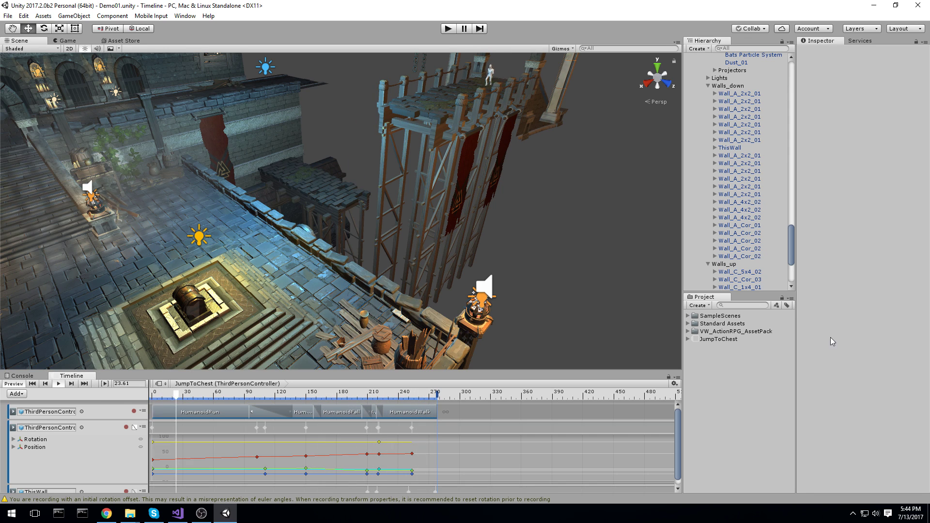
Inspect the JumpToChest timeline asset's settings, and clear the selection
click(718, 339)
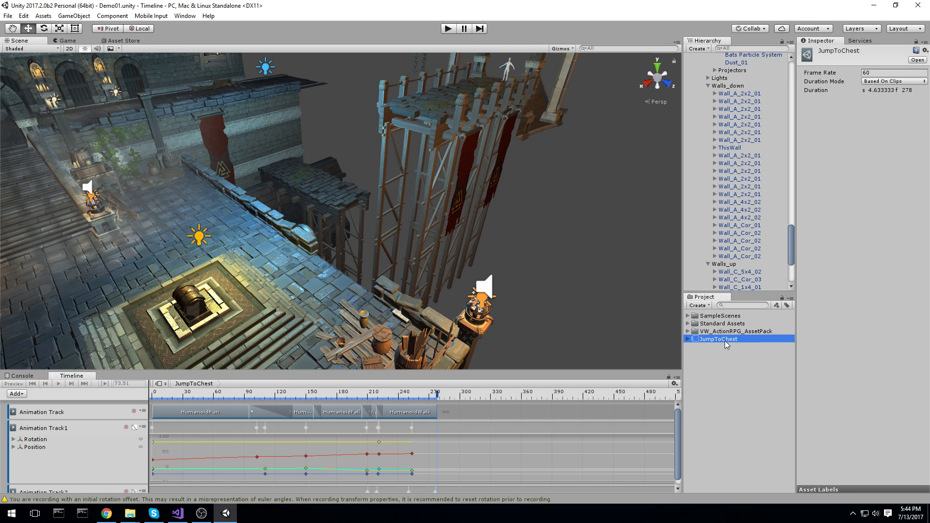
click(478, 304)
scroll(492, 276, down, 1)
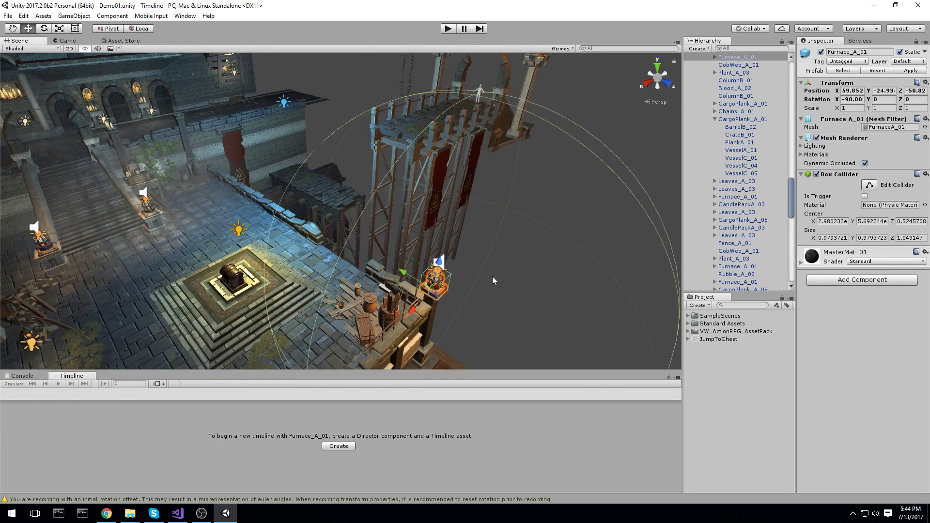
click(554, 265)
Select the ThirdPersonController on the tower, scrub through its JumpToChest timeline to review the sequence, and deselect it
scroll(553, 265, down, 2)
scroll(457, 224, up, 6)
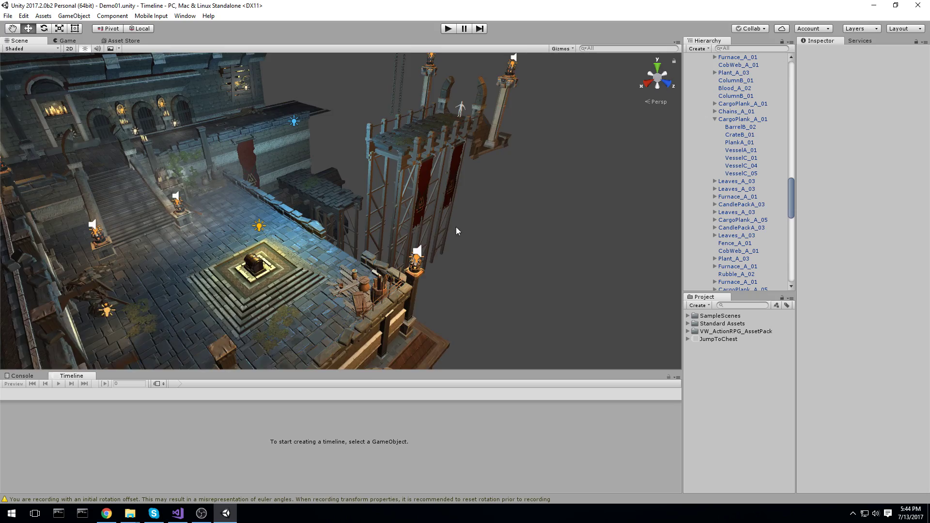
right_drag(451, 231, 451, 231)
key(w)
key(d)
scroll(451, 235, down, 10)
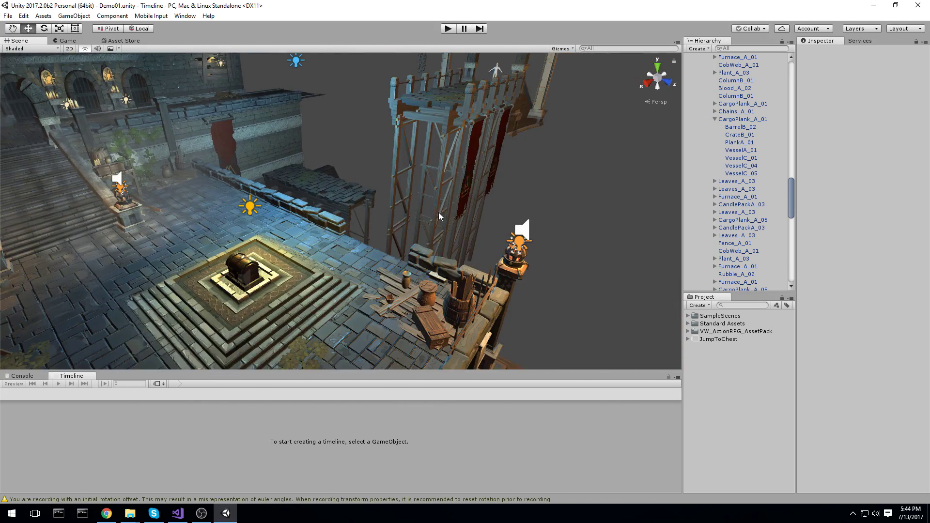
middle_drag(488, 68, 487, 134)
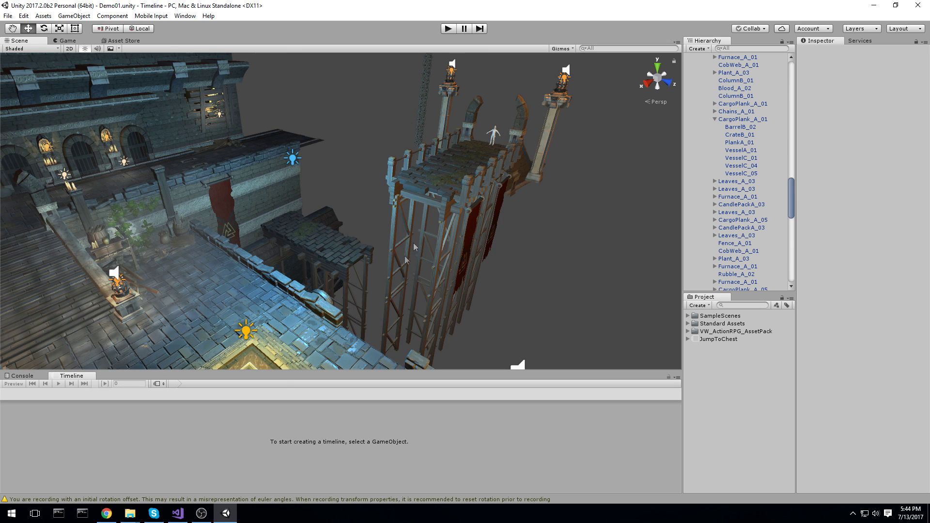
right_drag(411, 258, 340, 324)
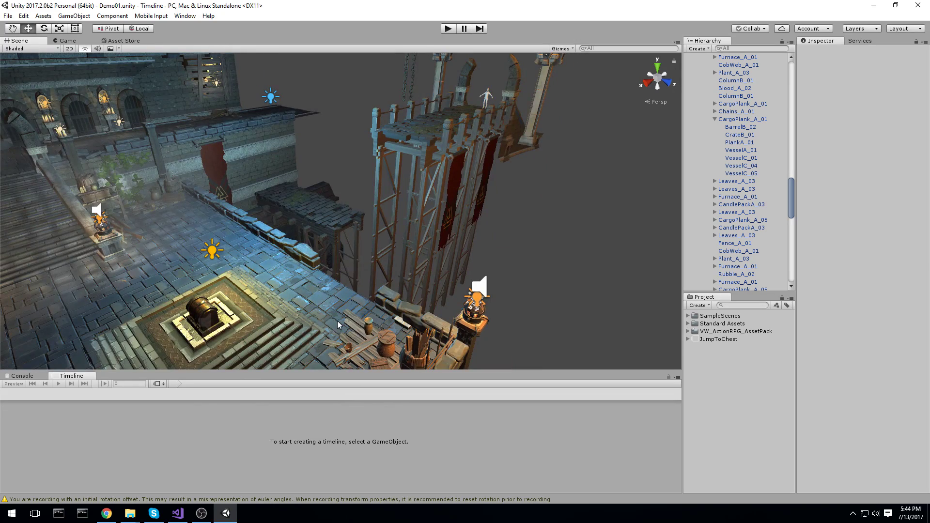
click(488, 101)
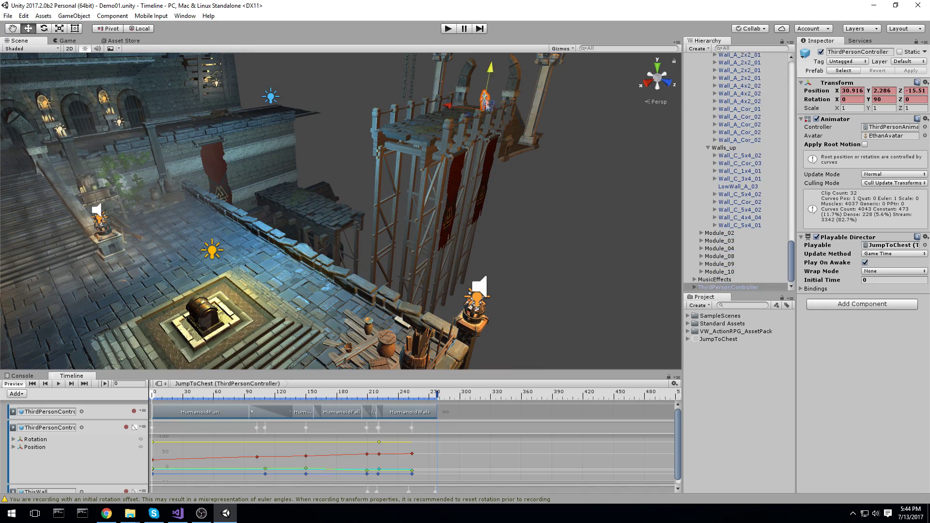
scroll(533, 153, down, 5)
drag(443, 397, 346, 415)
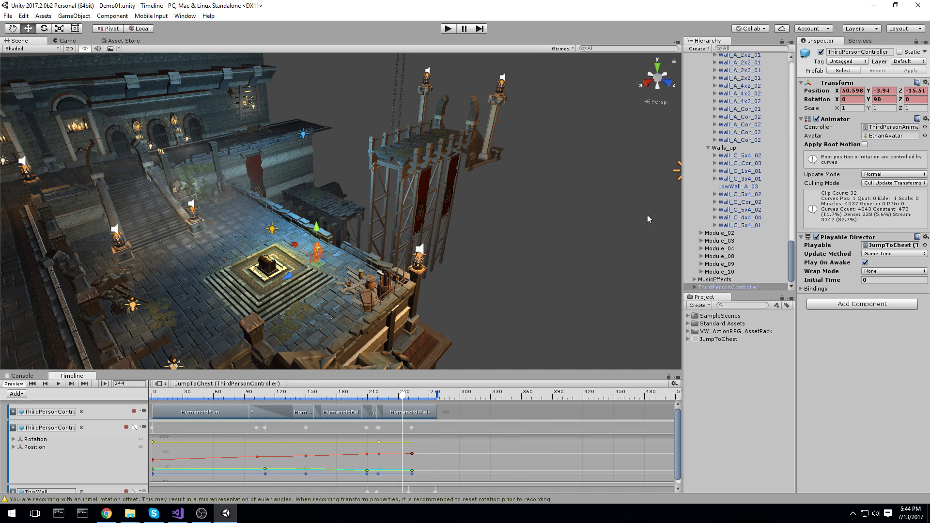
click(632, 220)
scroll(631, 220, down, 4)
right_drag(630, 219, 598, 226)
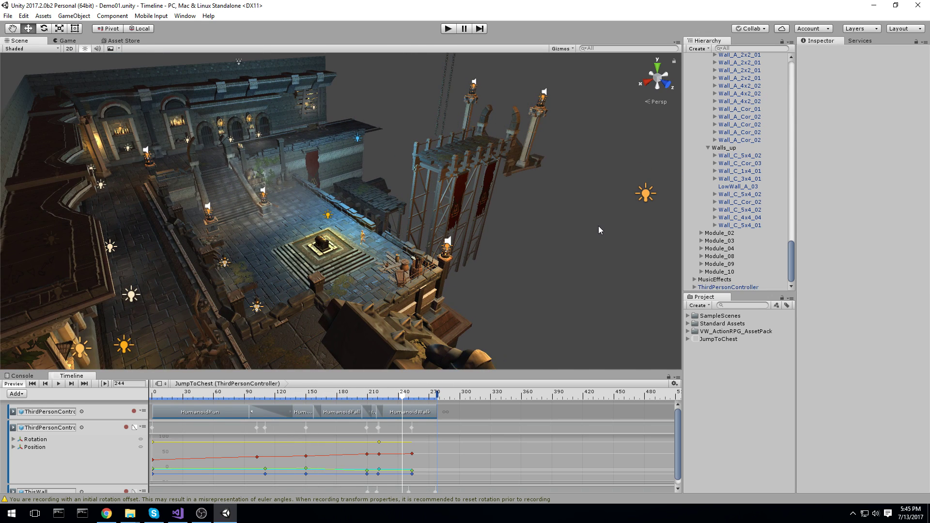